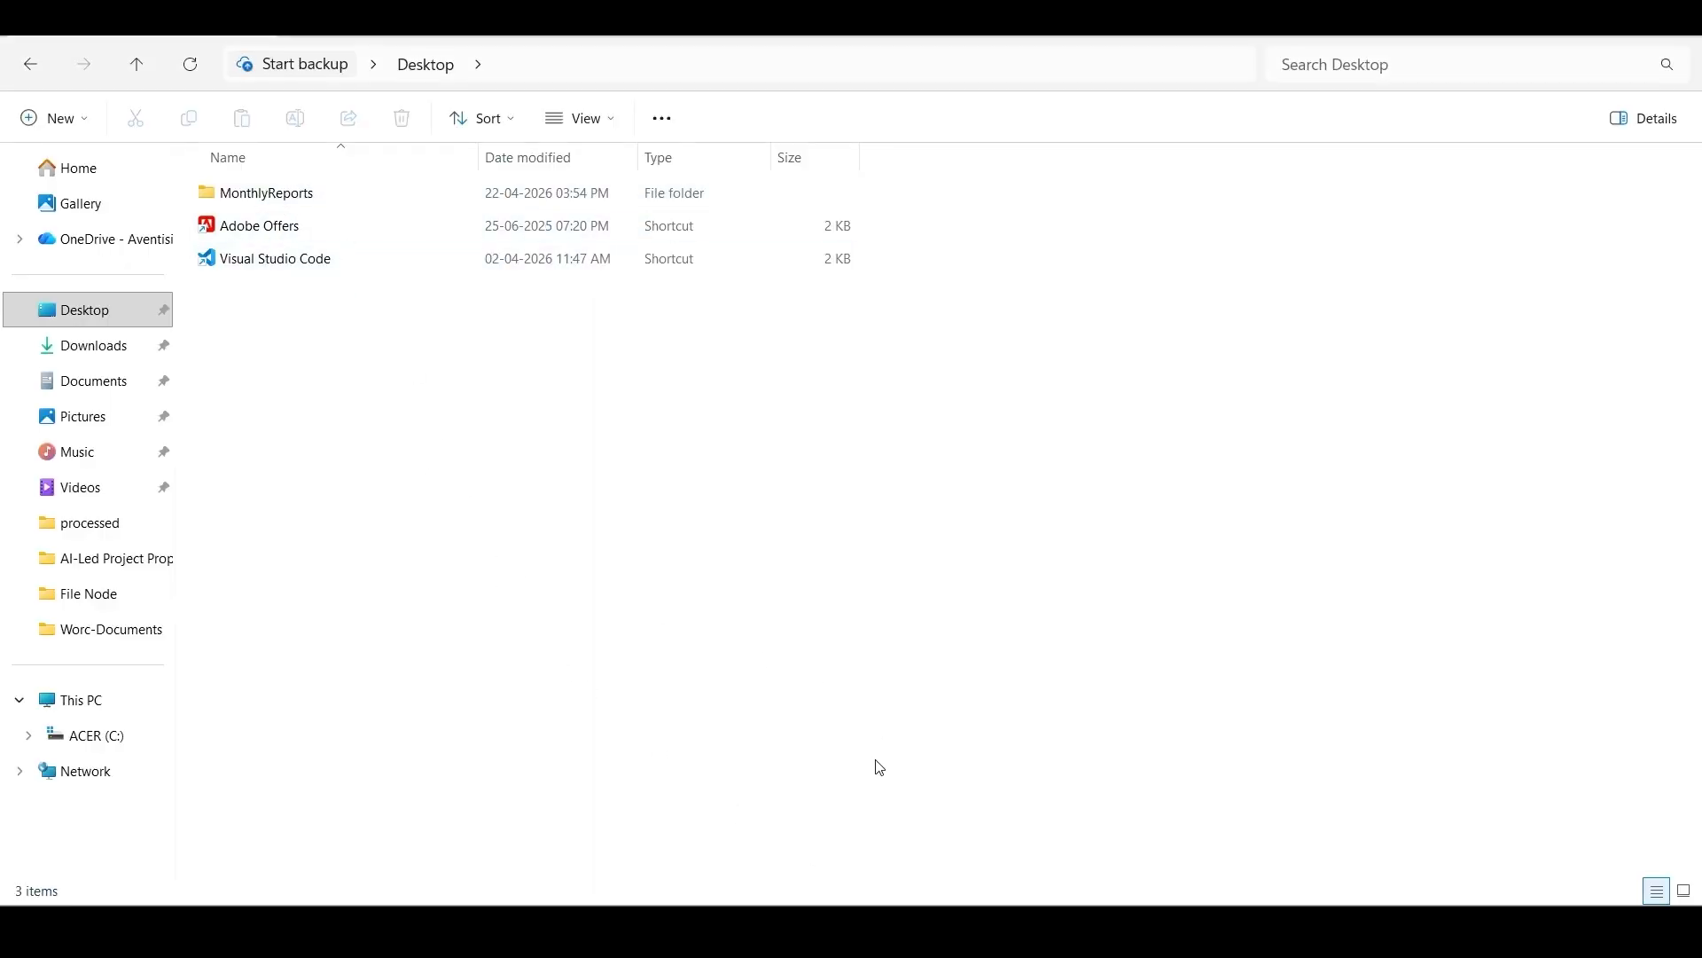
# Switch to Agent Builder and add an If Folder Exists node after Get Special Folder Path, checking for {{SpecialFolderPath}}\MonthlyReports.
pyautogui.hotkey('alt', 'Tab')
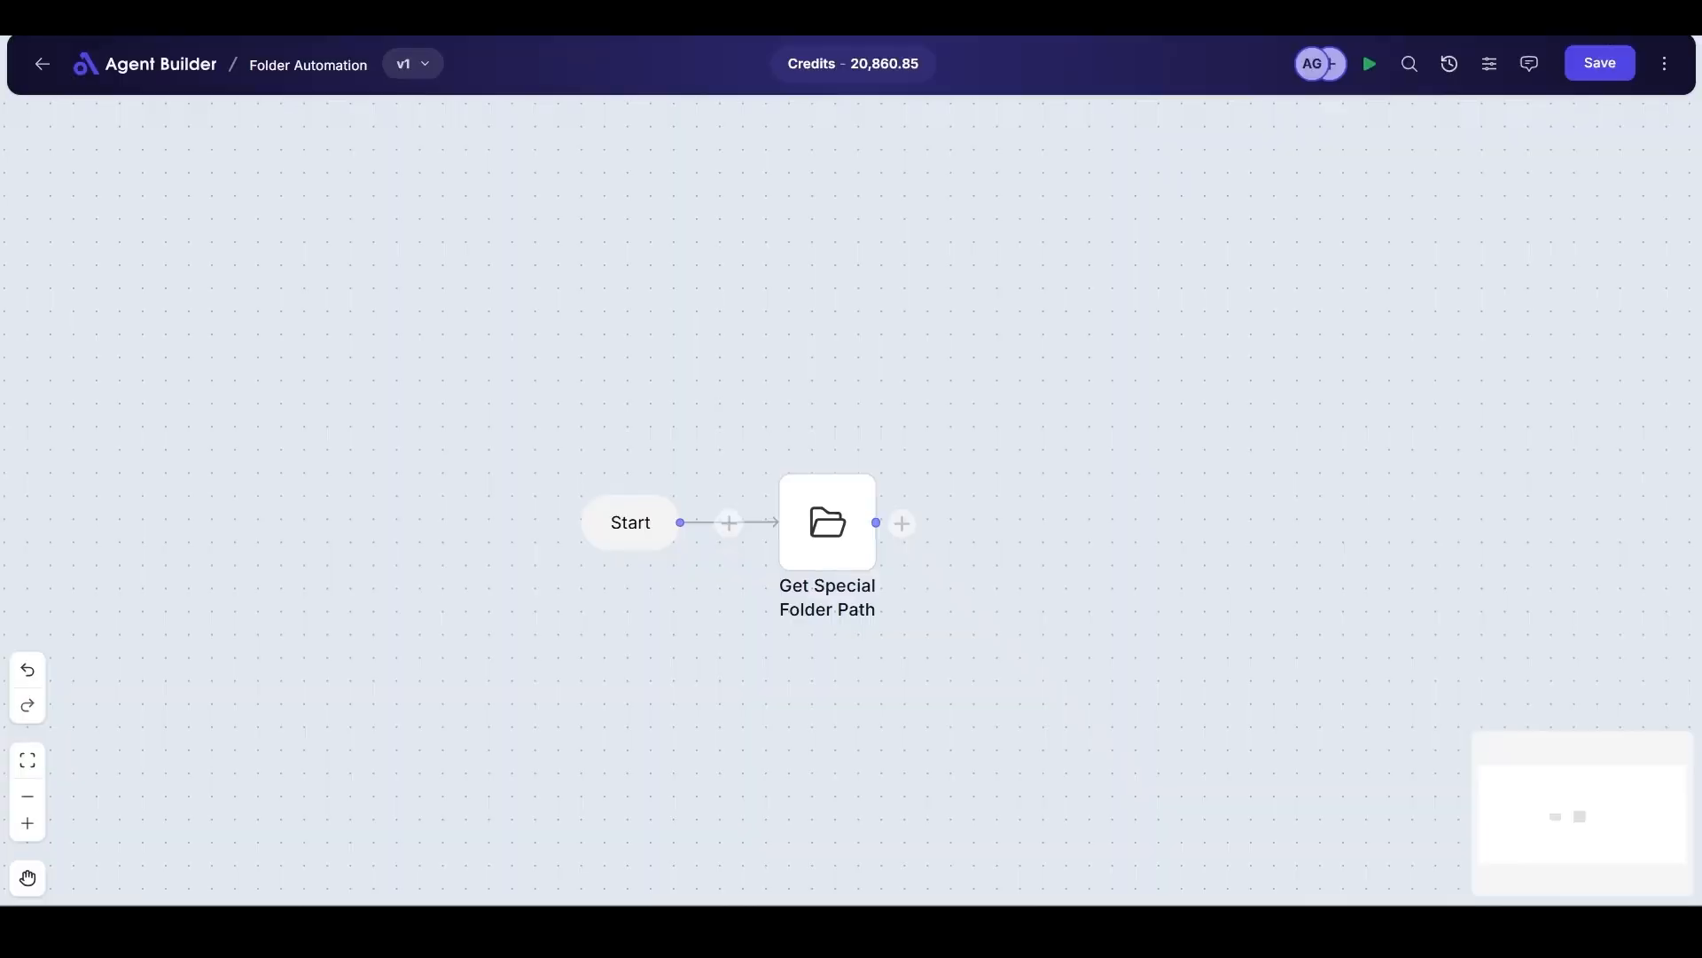
pyautogui.click(904, 525)
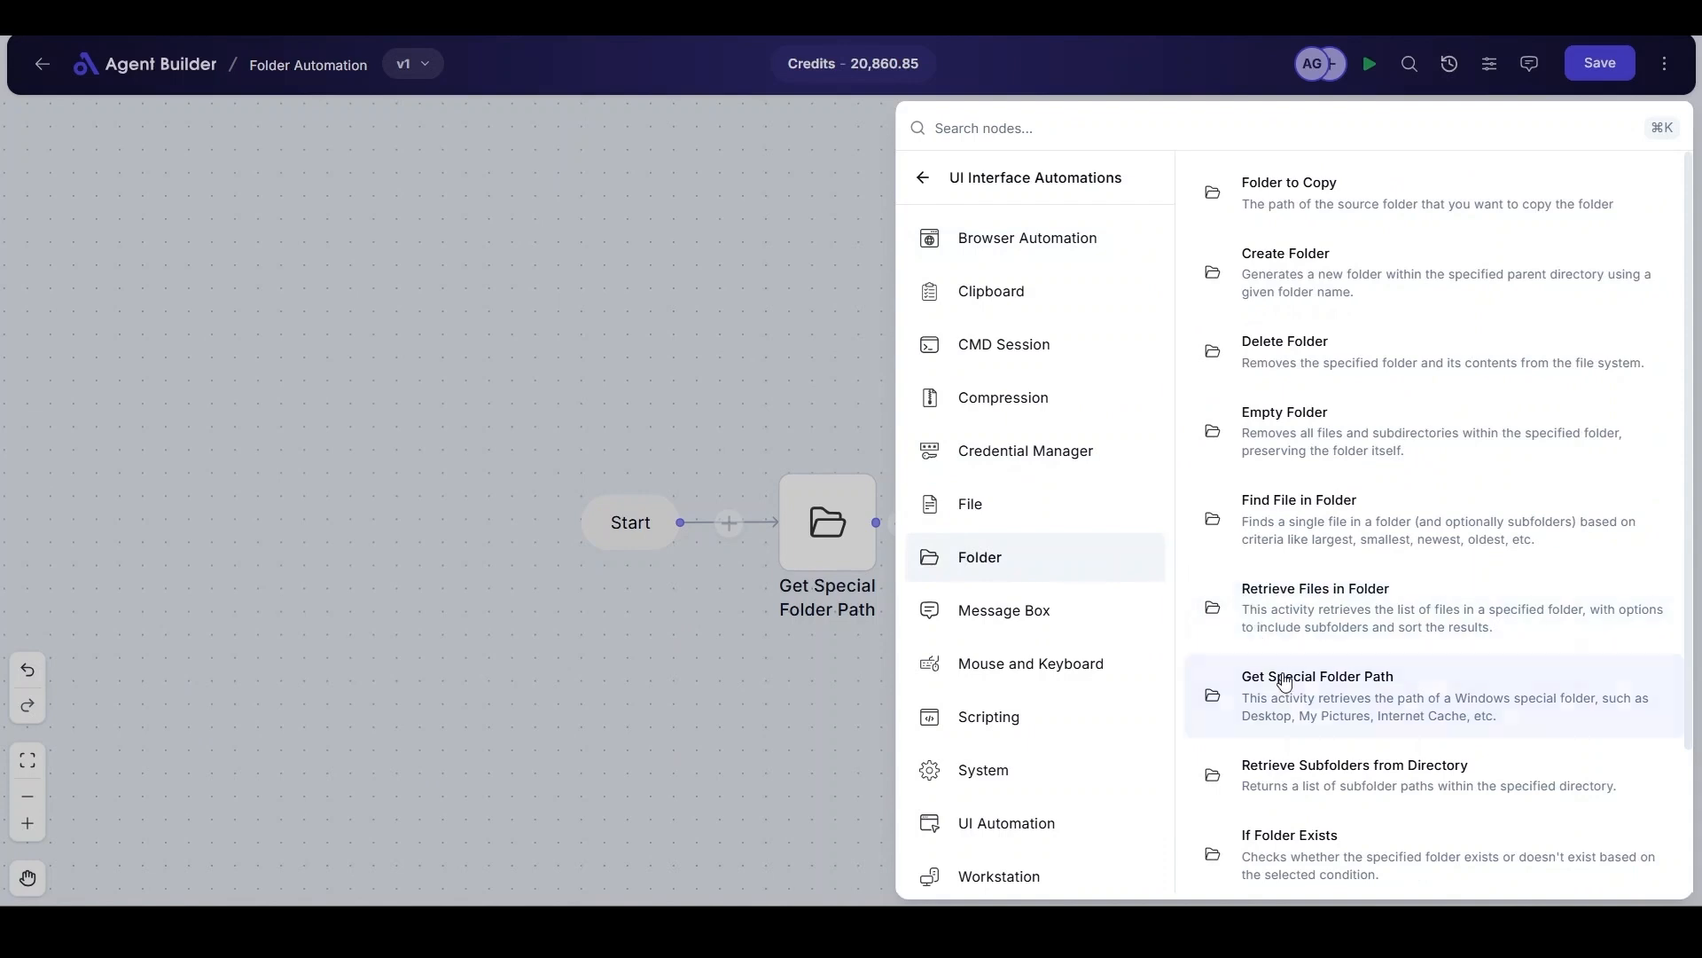
pyautogui.scroll(-2, 1370, 676)
pyautogui.click(1370, 675)
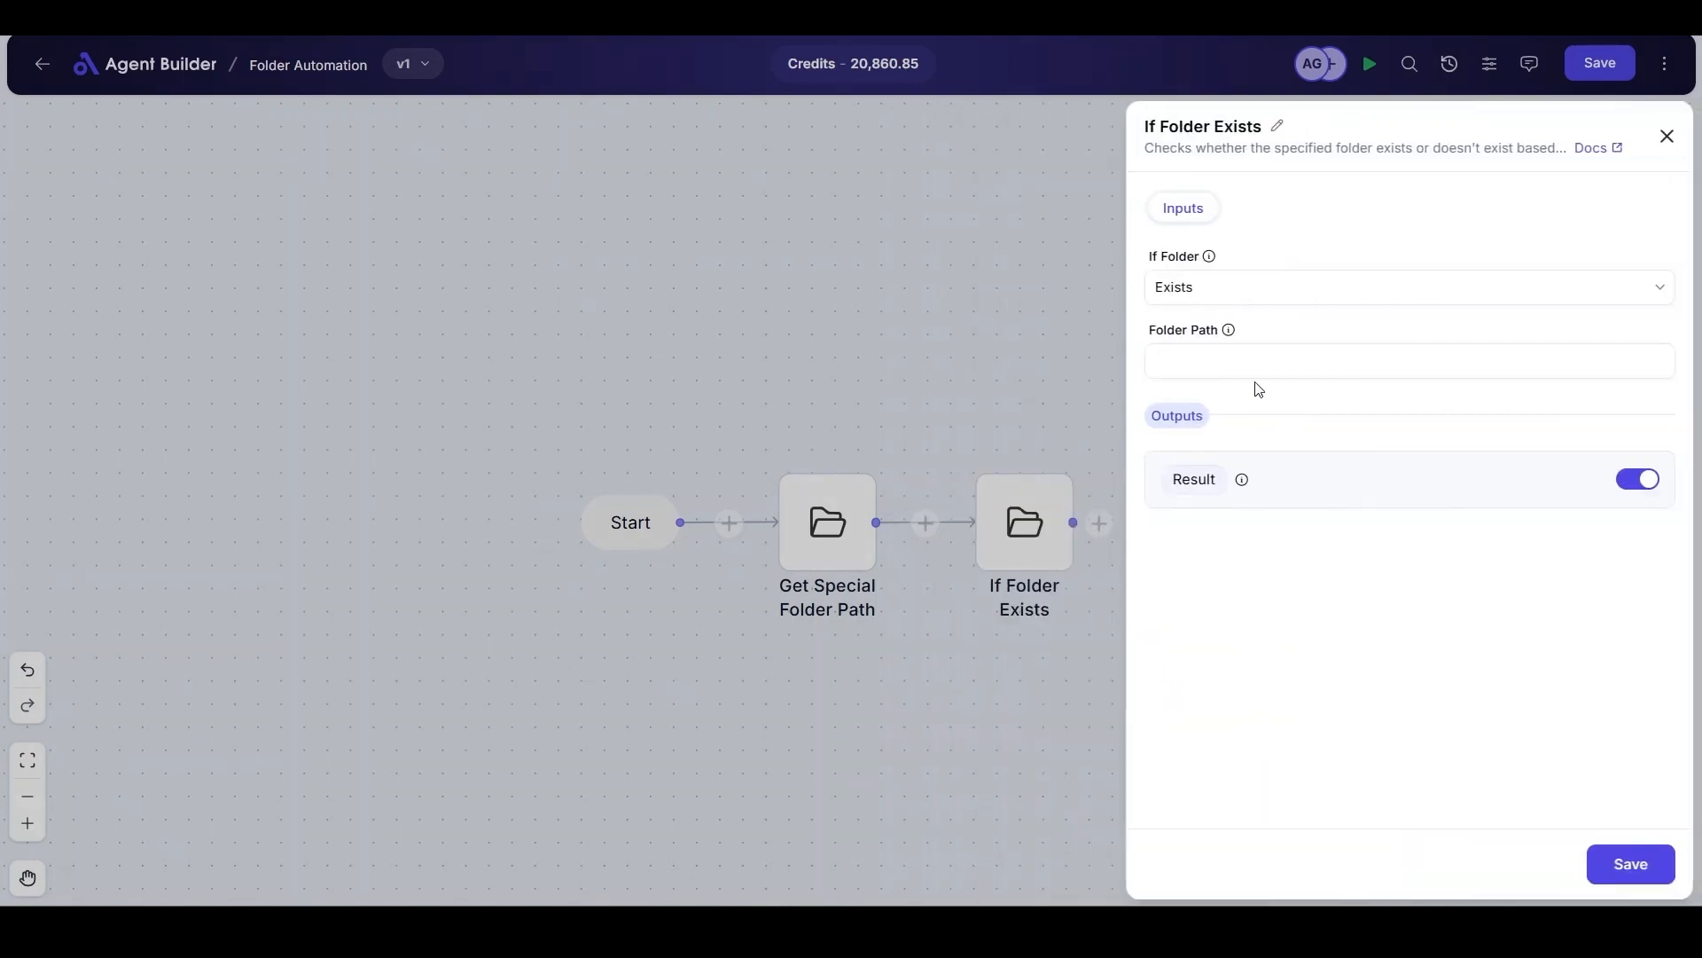
pyautogui.click(1280, 361)
pyautogui.click(1623, 333)
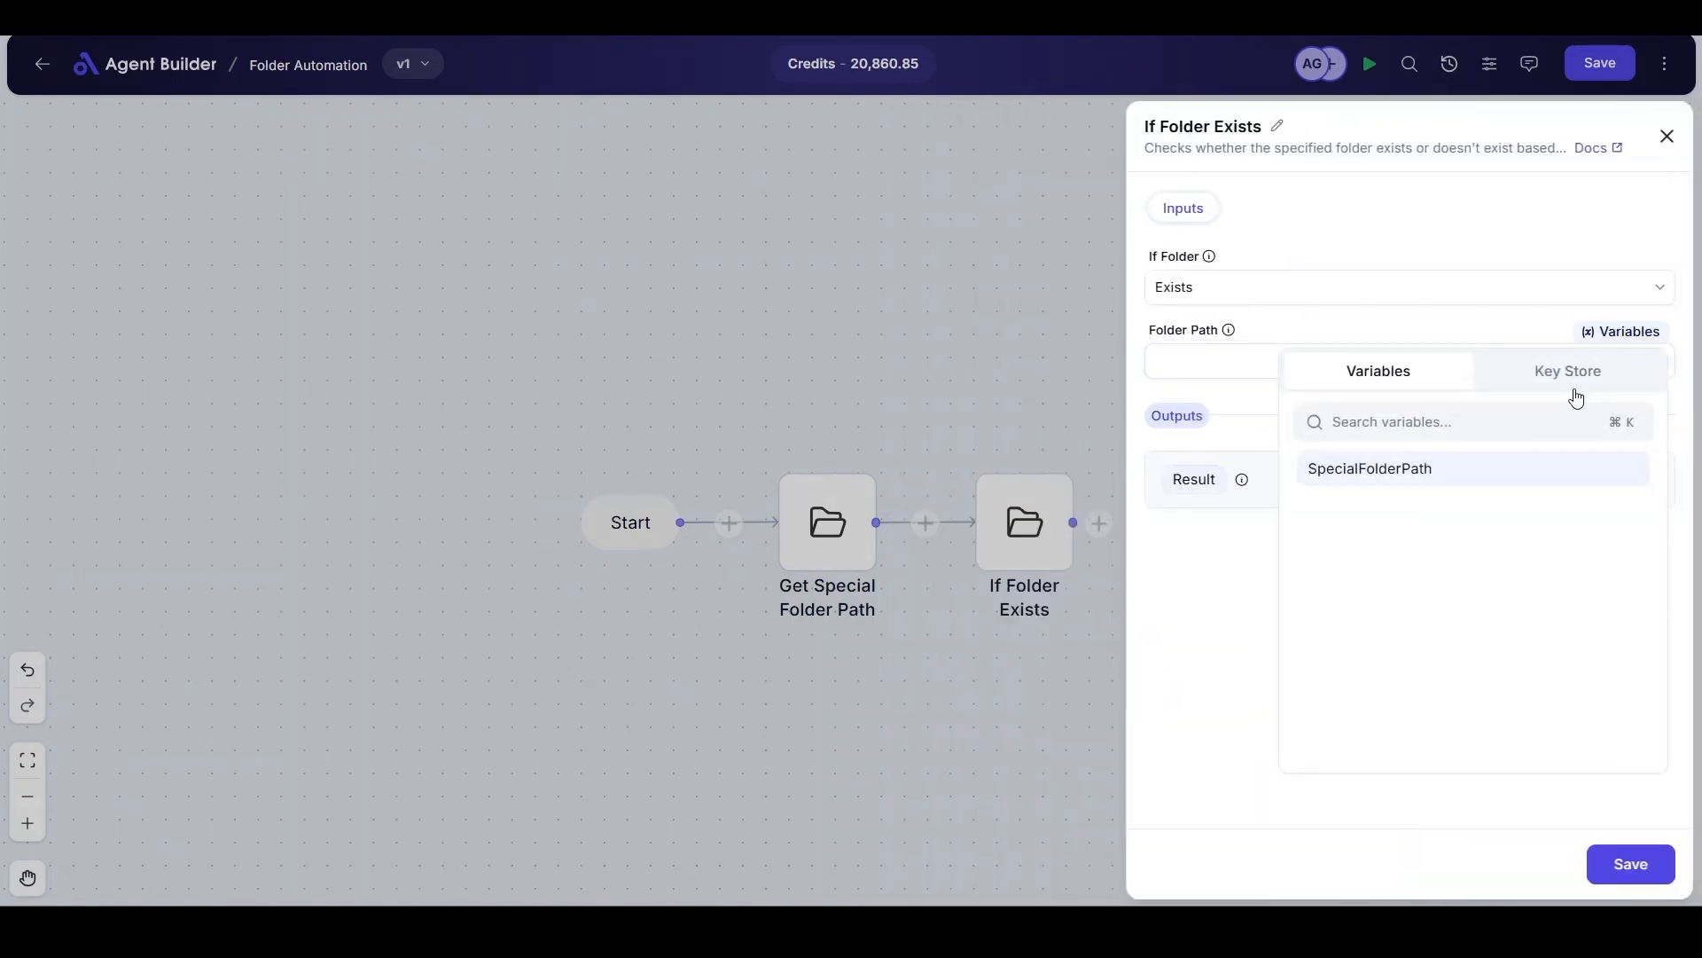
pyautogui.click(1402, 476)
pyautogui.write('\\MonthlyReports')
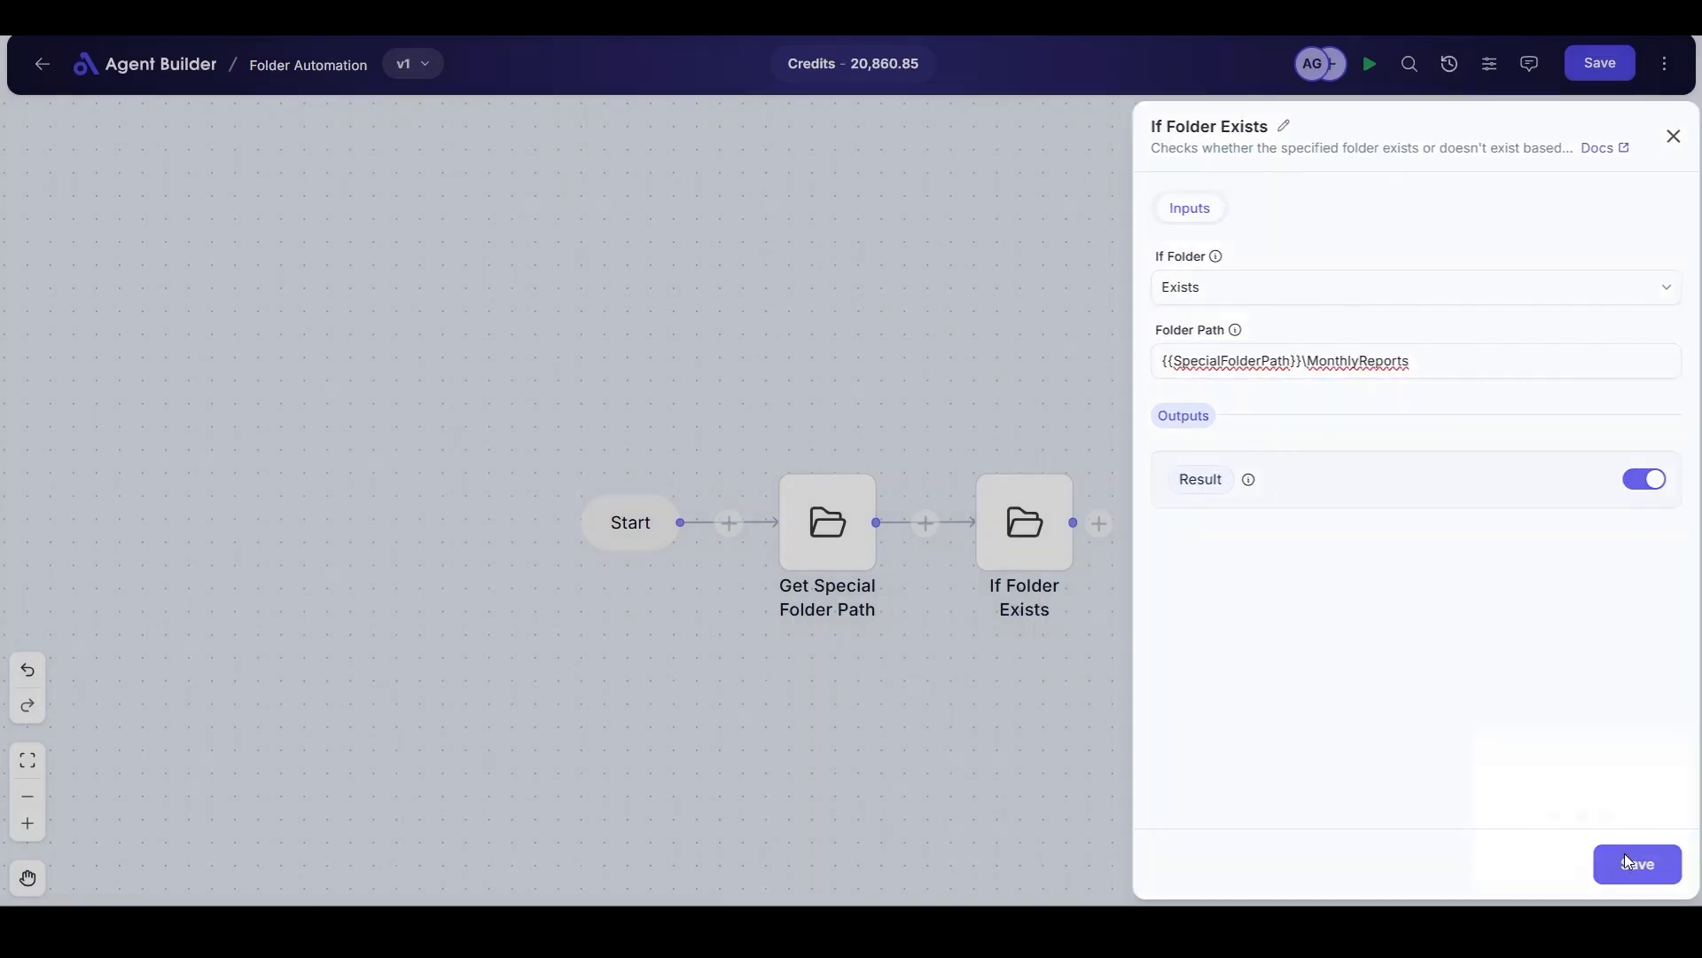
pyautogui.click(1628, 862)
# Run the workflow and review the If Folder Exists node's full folder path and output in the execution logs.
pyautogui.click(1370, 64)
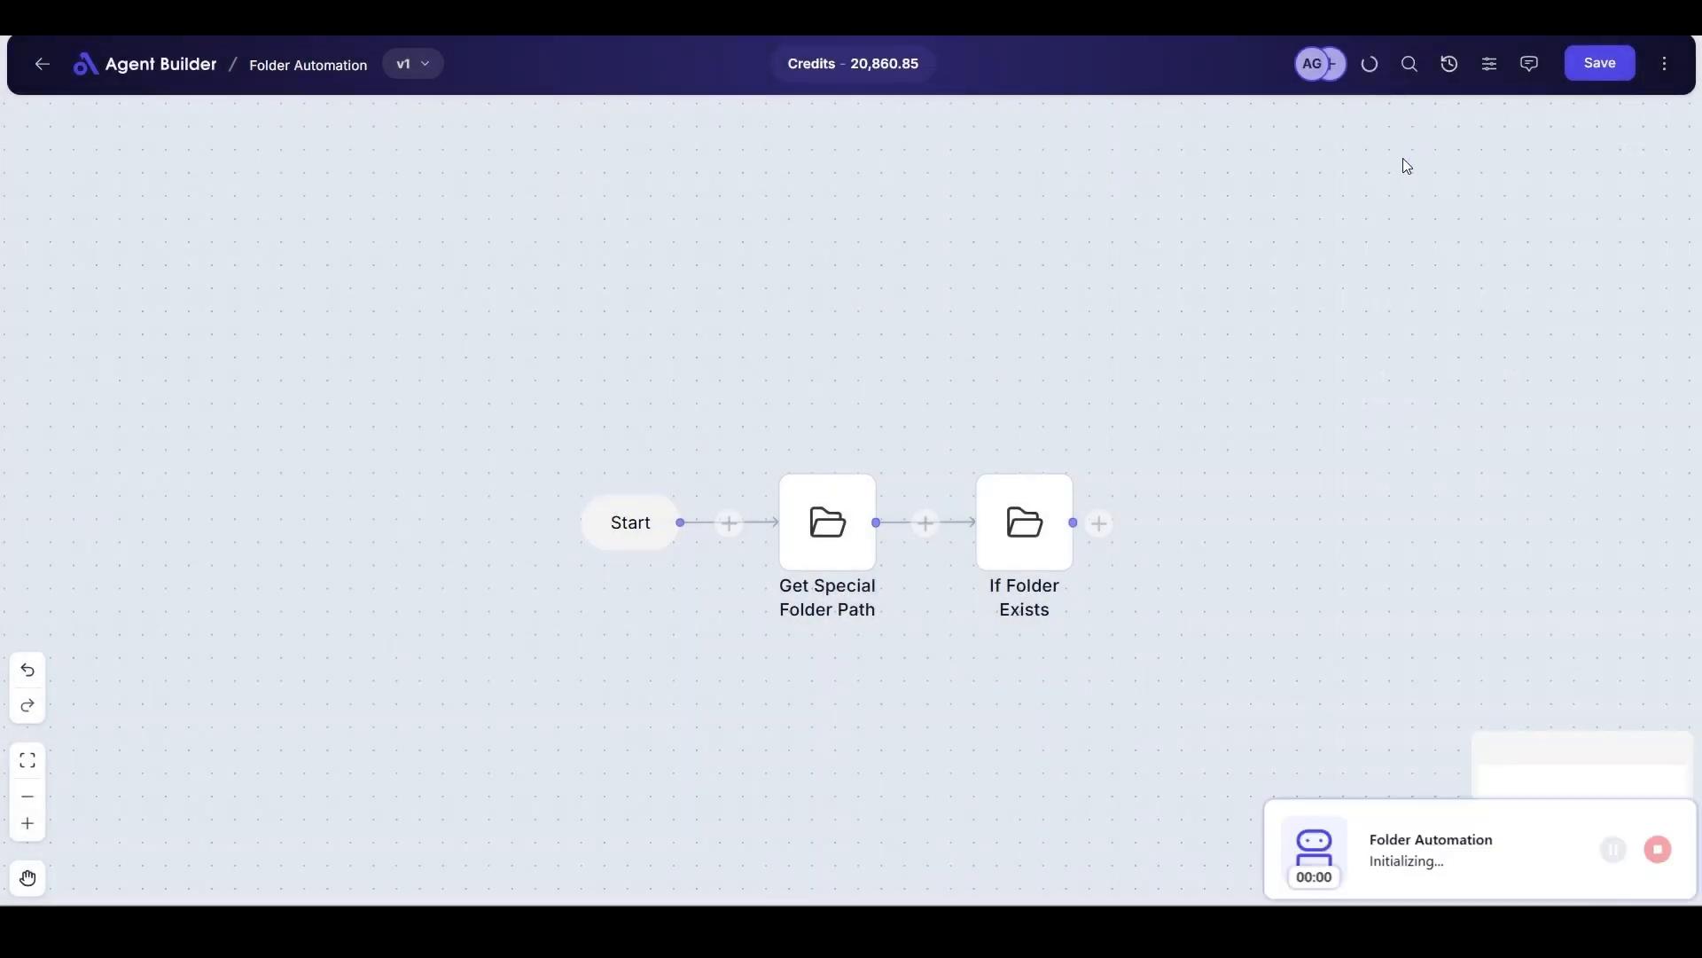
pyautogui.click(1665, 64)
pyautogui.click(1551, 127)
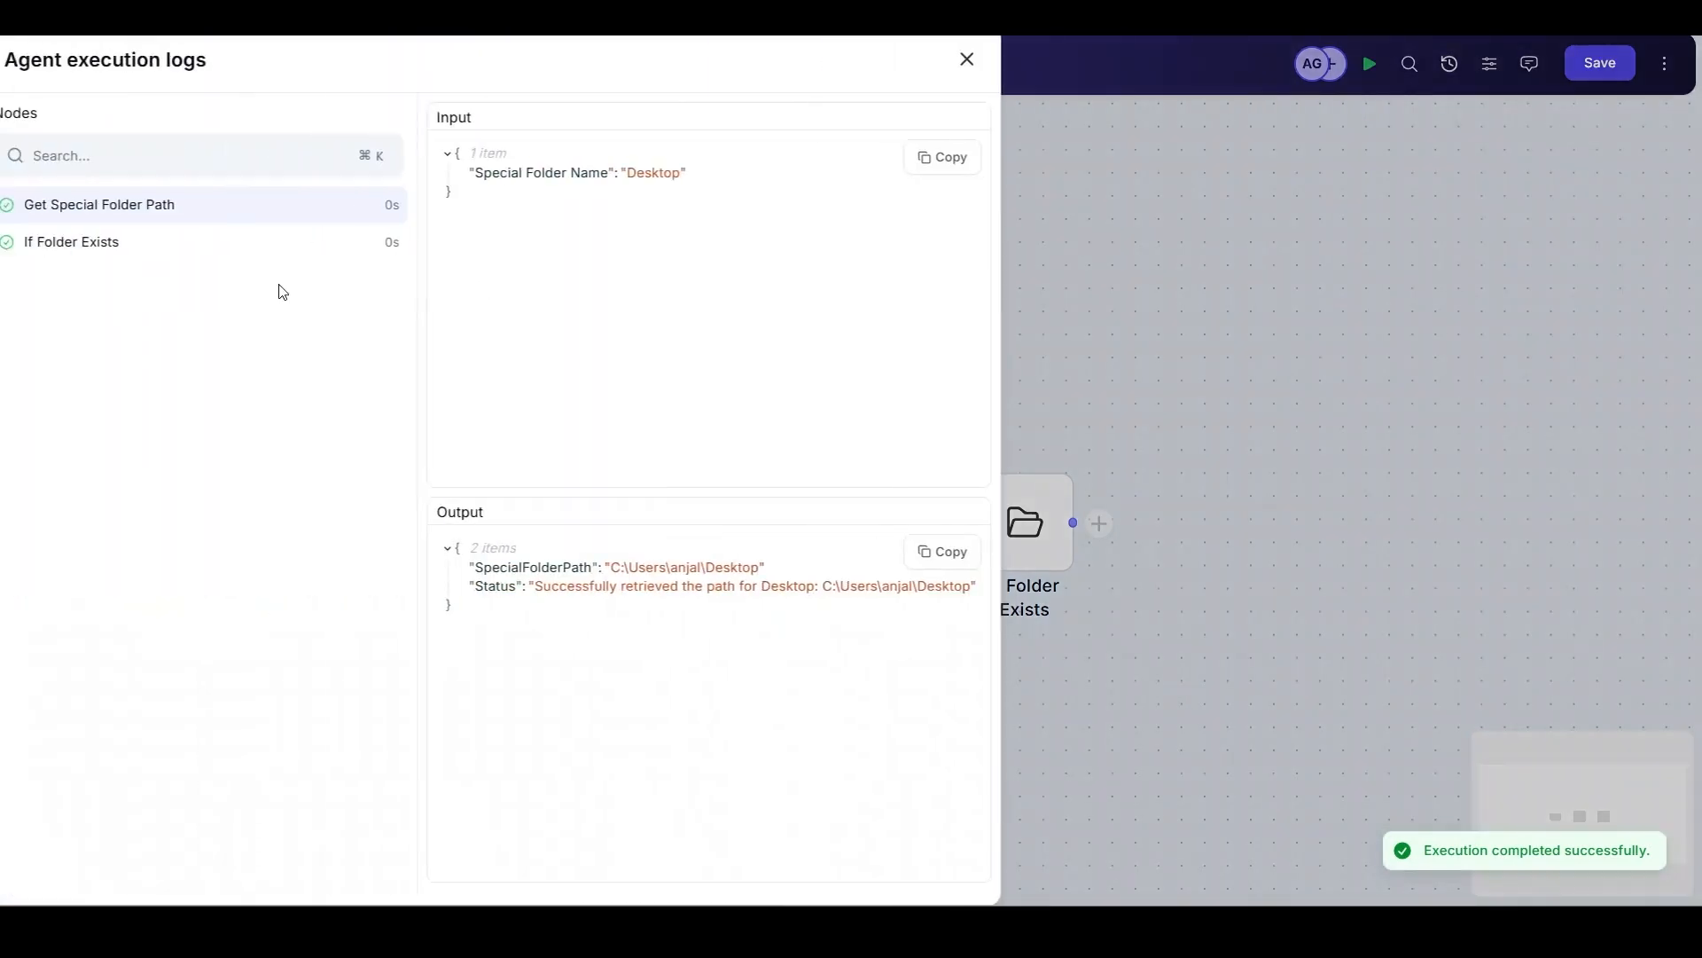
pyautogui.click(197, 252)
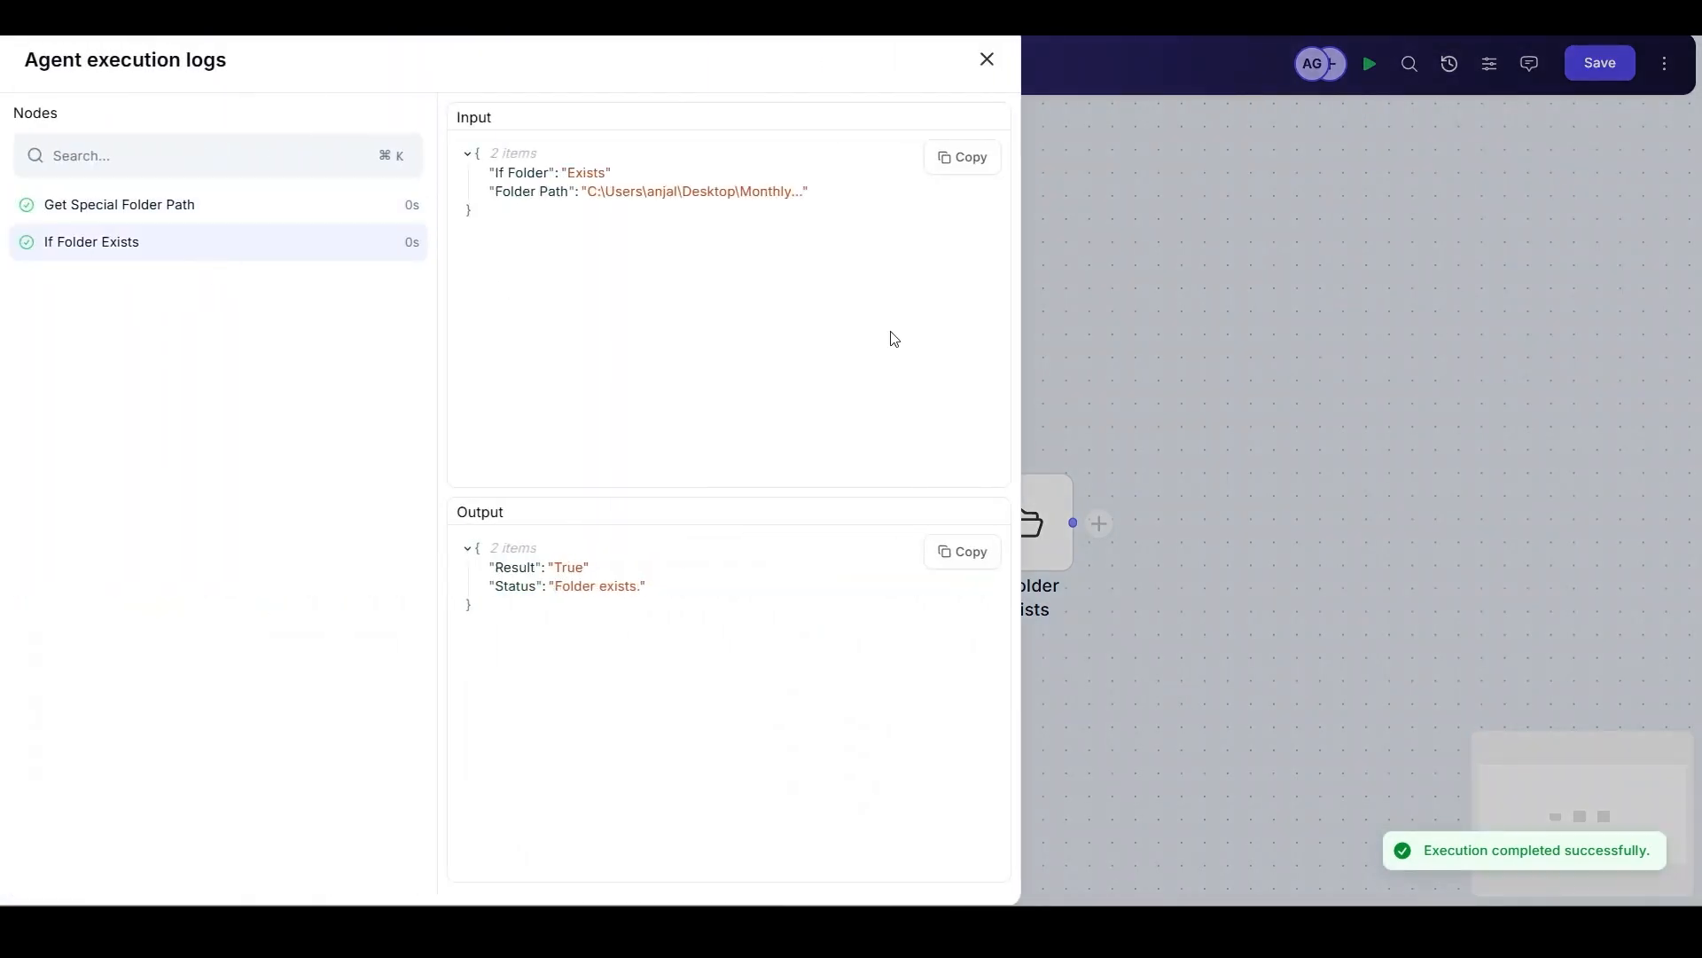
pyautogui.click(792, 200)
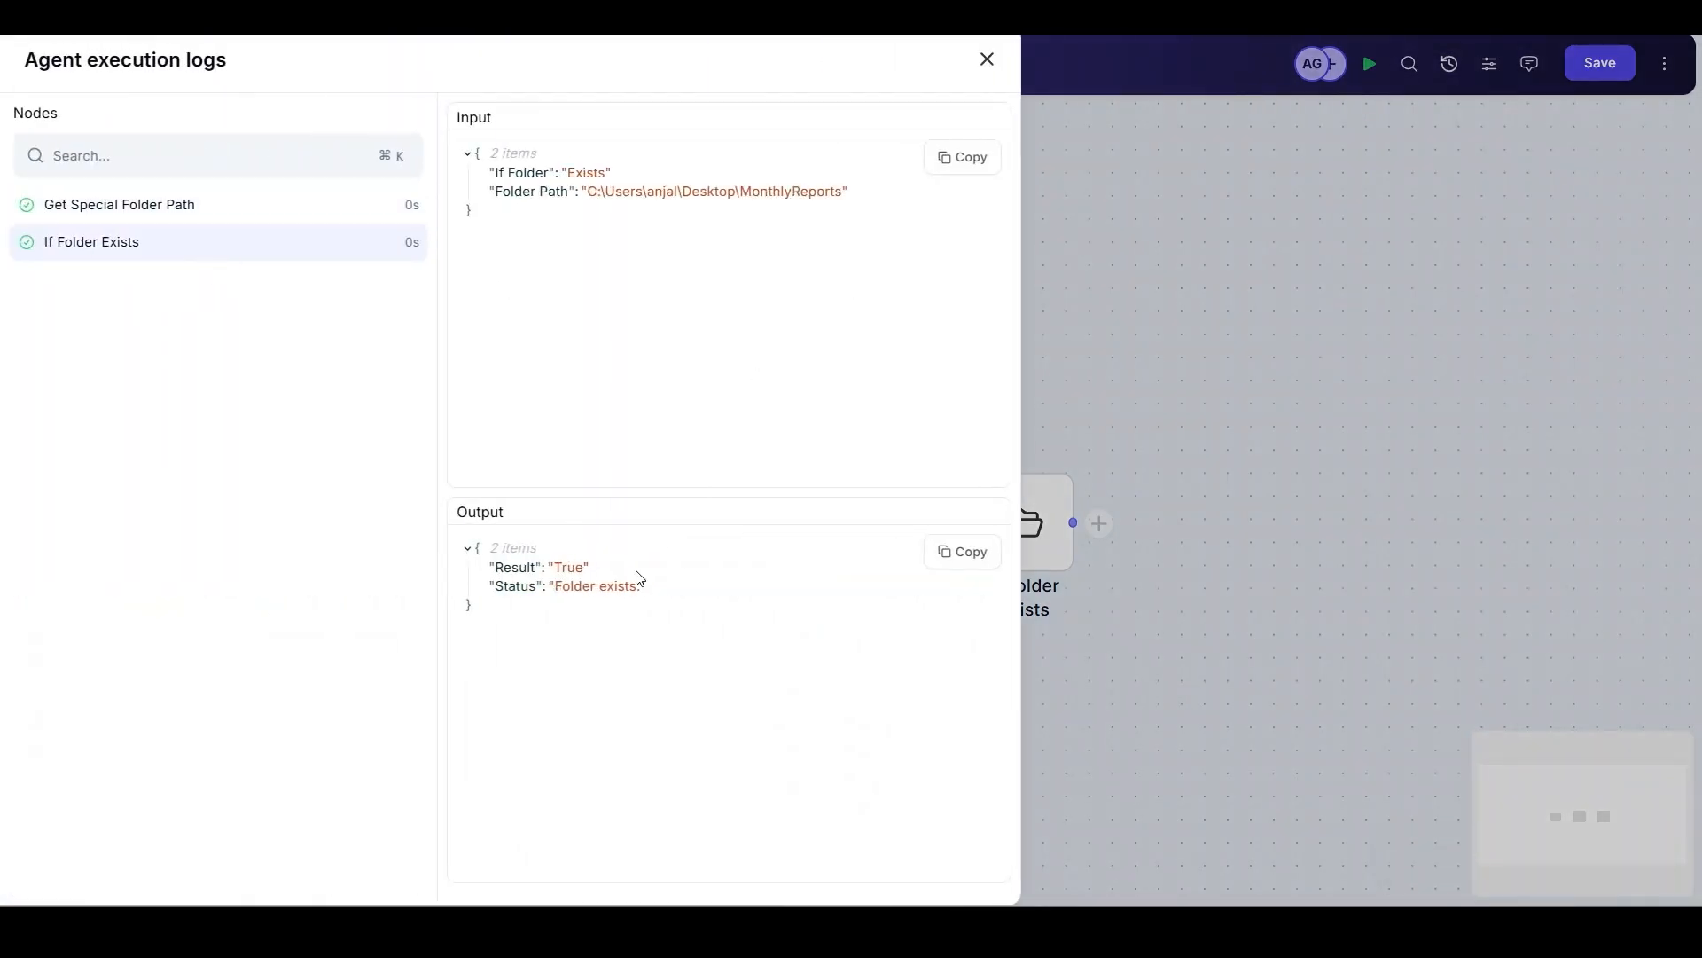
pyautogui.click(988, 60)
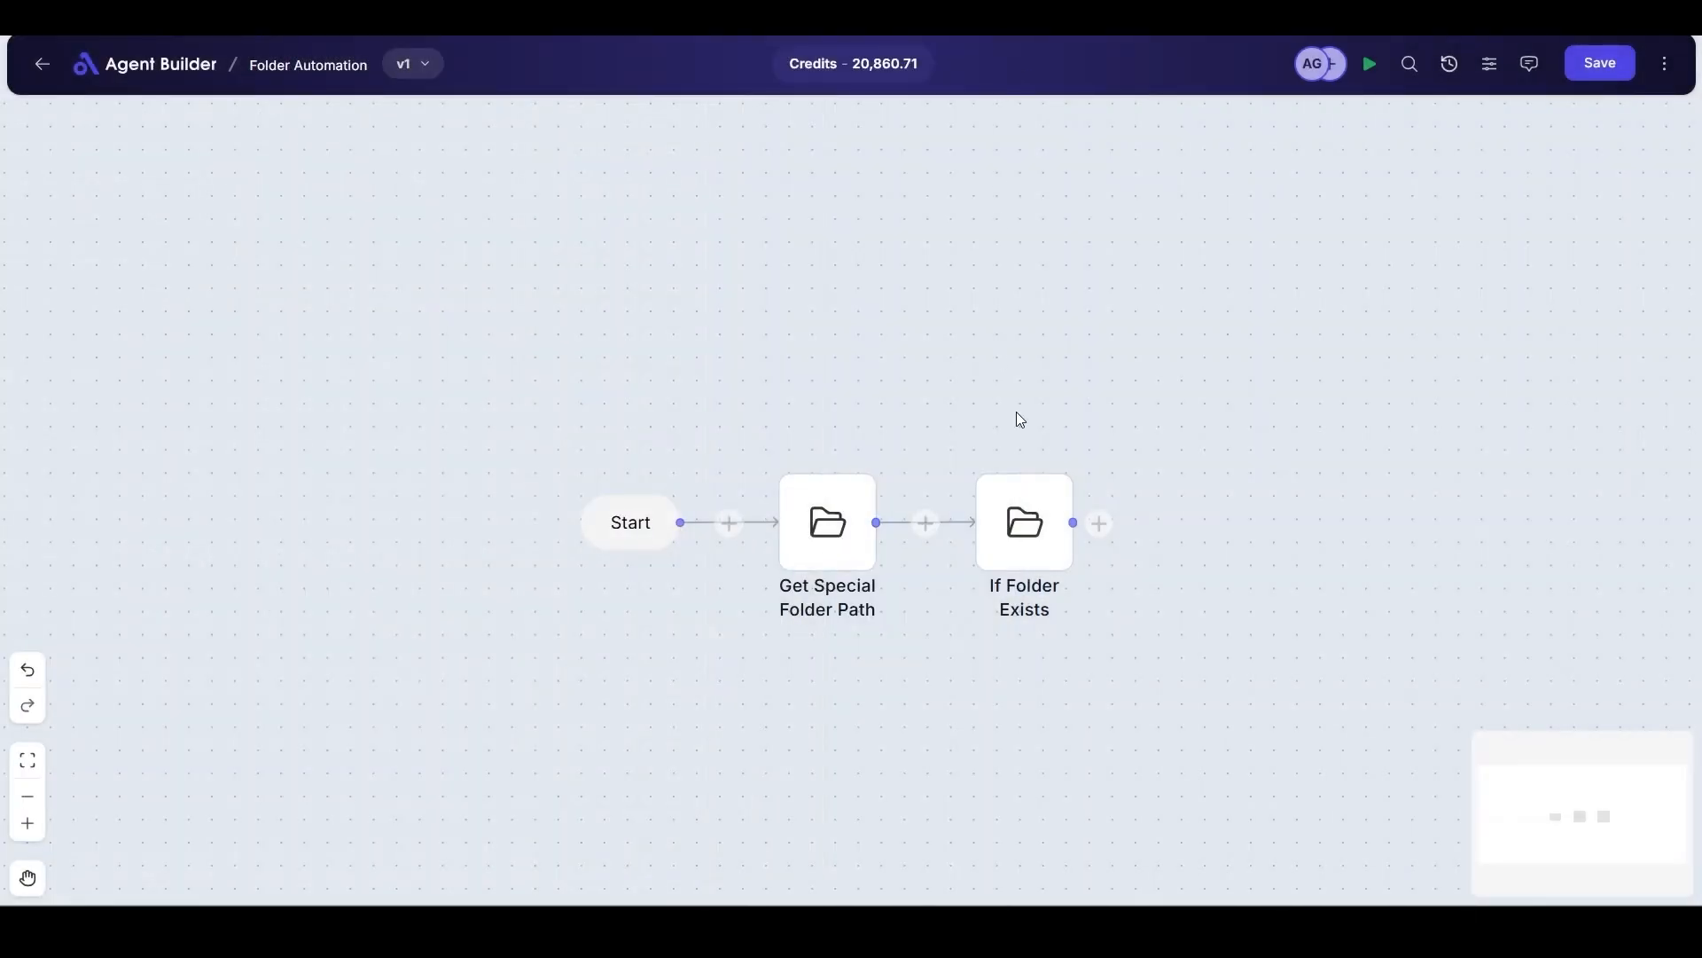
# Add a Create Folder node after If Folder Exists that creates a folder named Archive in {{SpecialFolderPath}}\MonthlyReports.
pyautogui.click(1101, 524)
pyautogui.click(1313, 277)
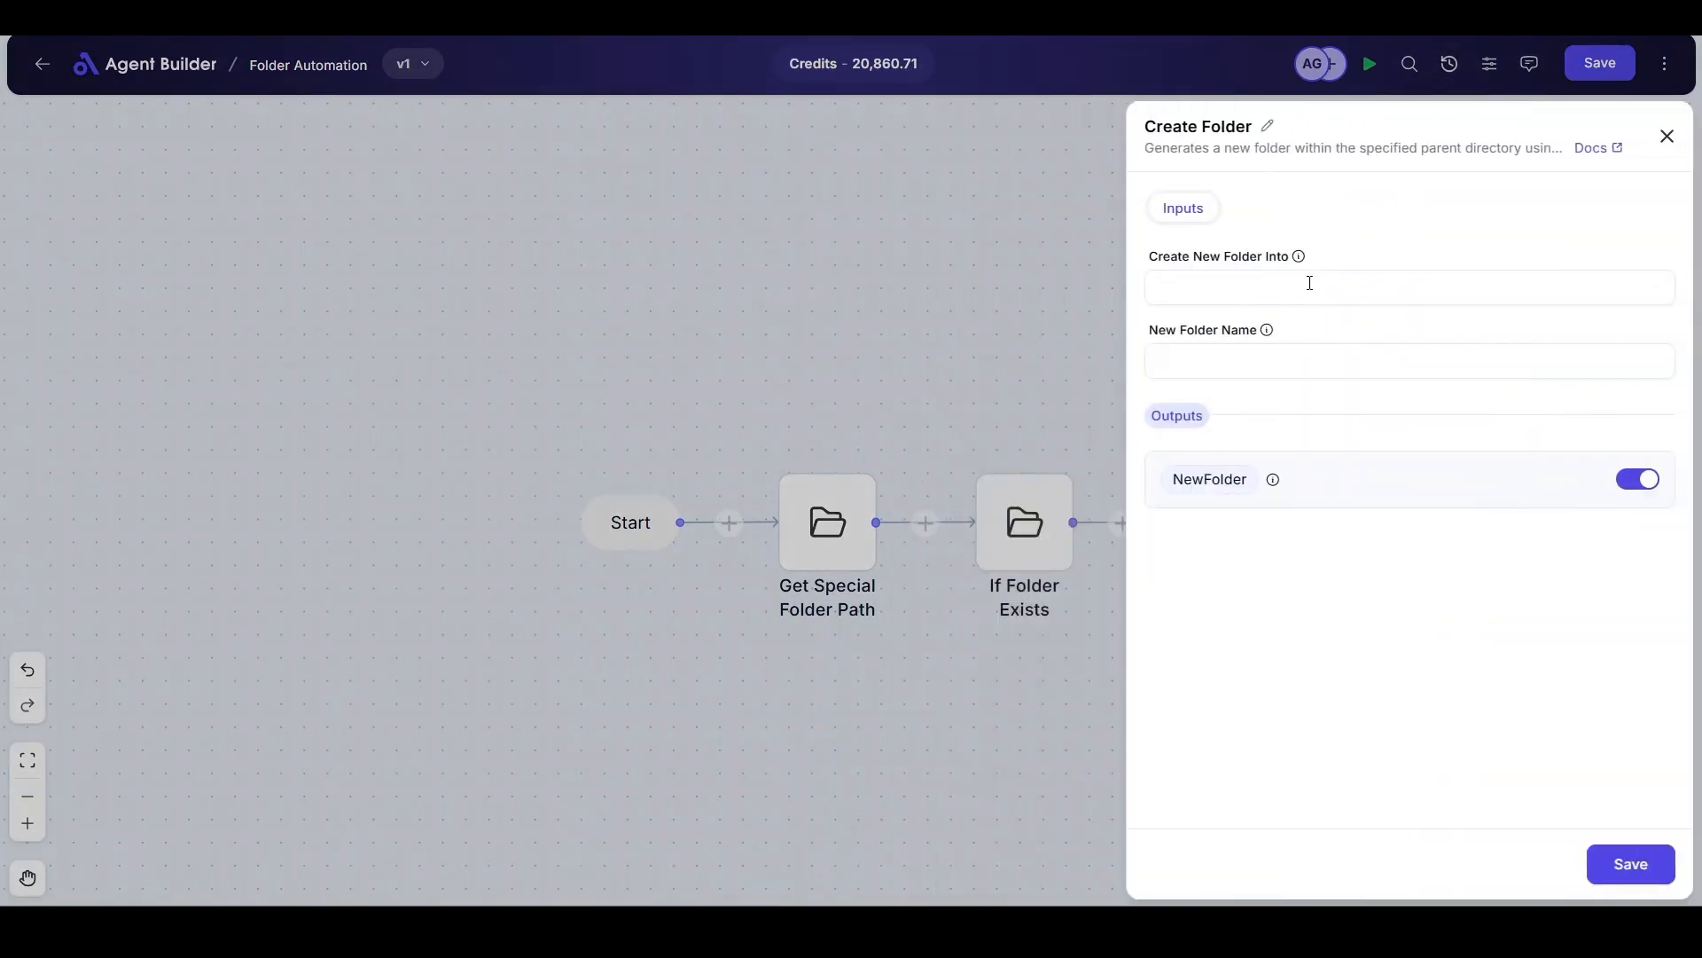
pyautogui.click(1309, 282)
pyautogui.click(1622, 258)
pyautogui.click(1505, 390)
pyautogui.write('\\MonthlyReports')
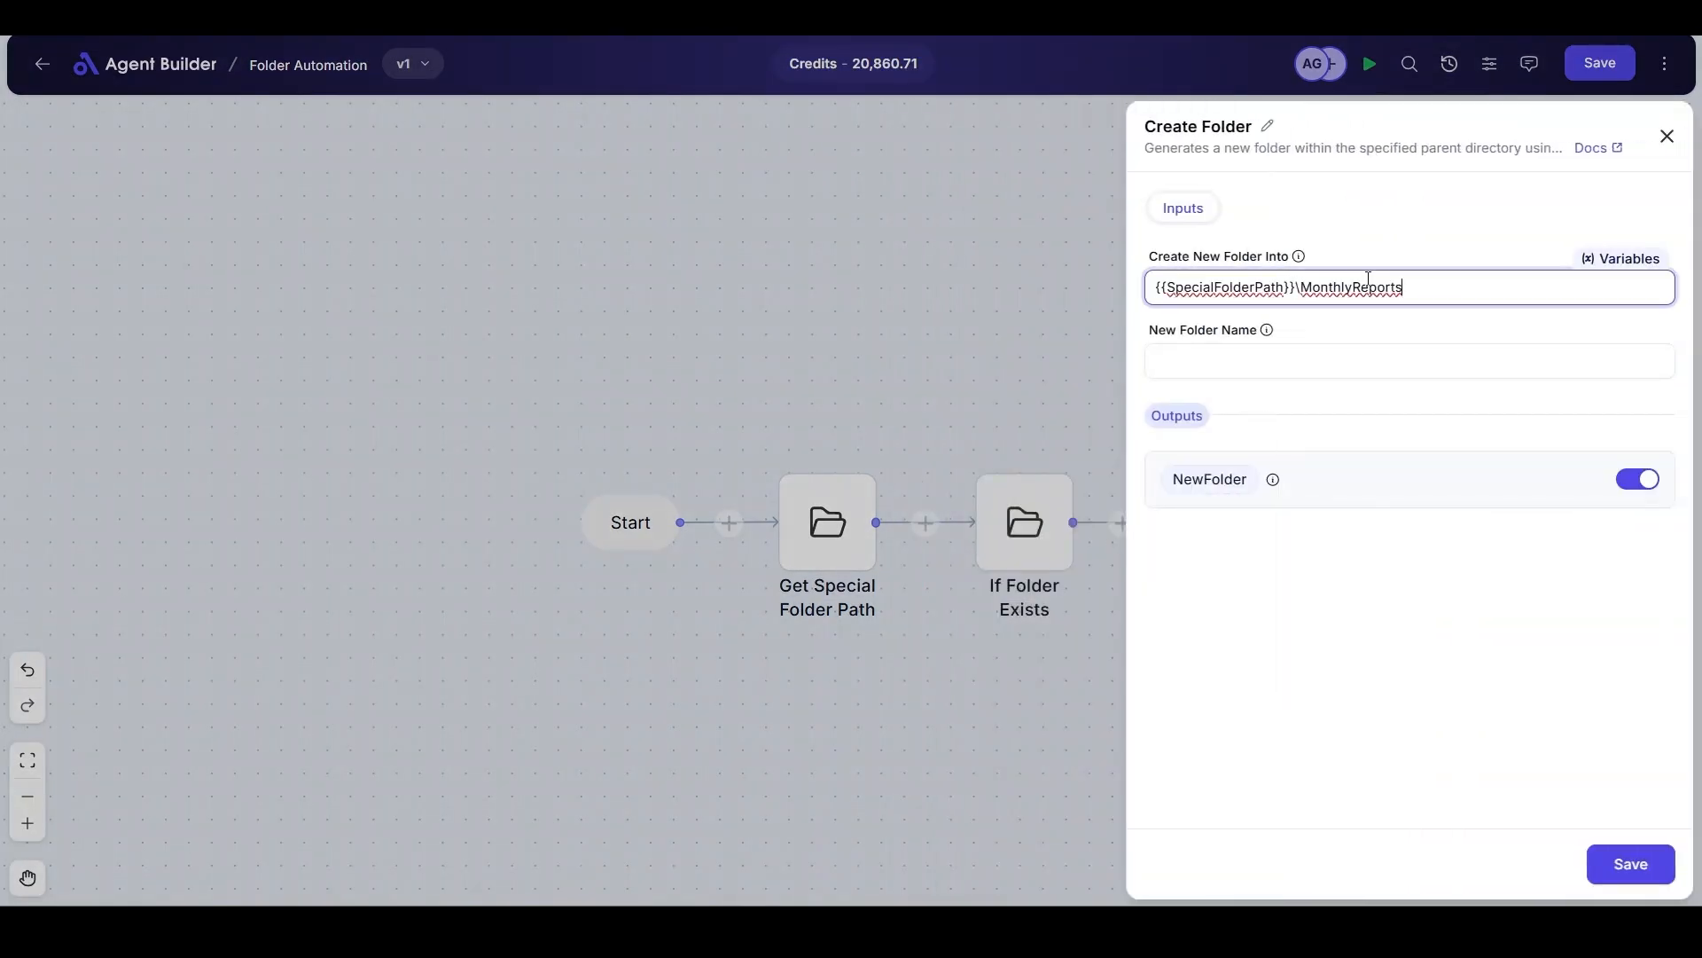
pyautogui.click(1337, 358)
pyautogui.write('Archive')
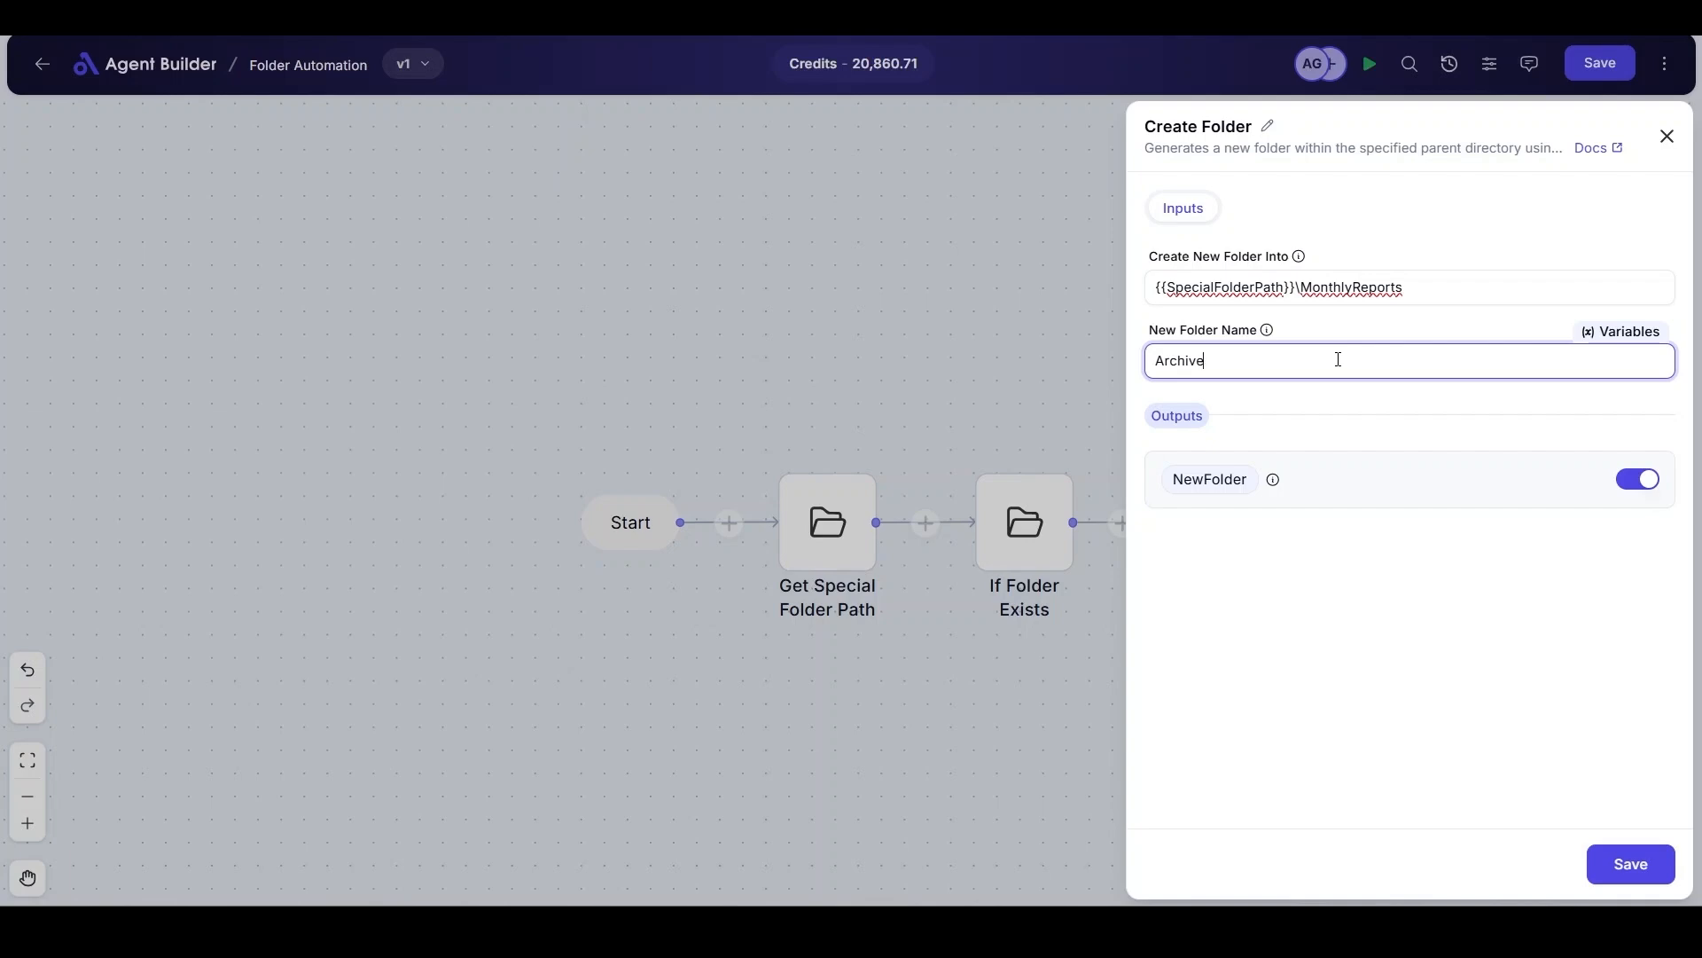
pyautogui.click(1631, 863)
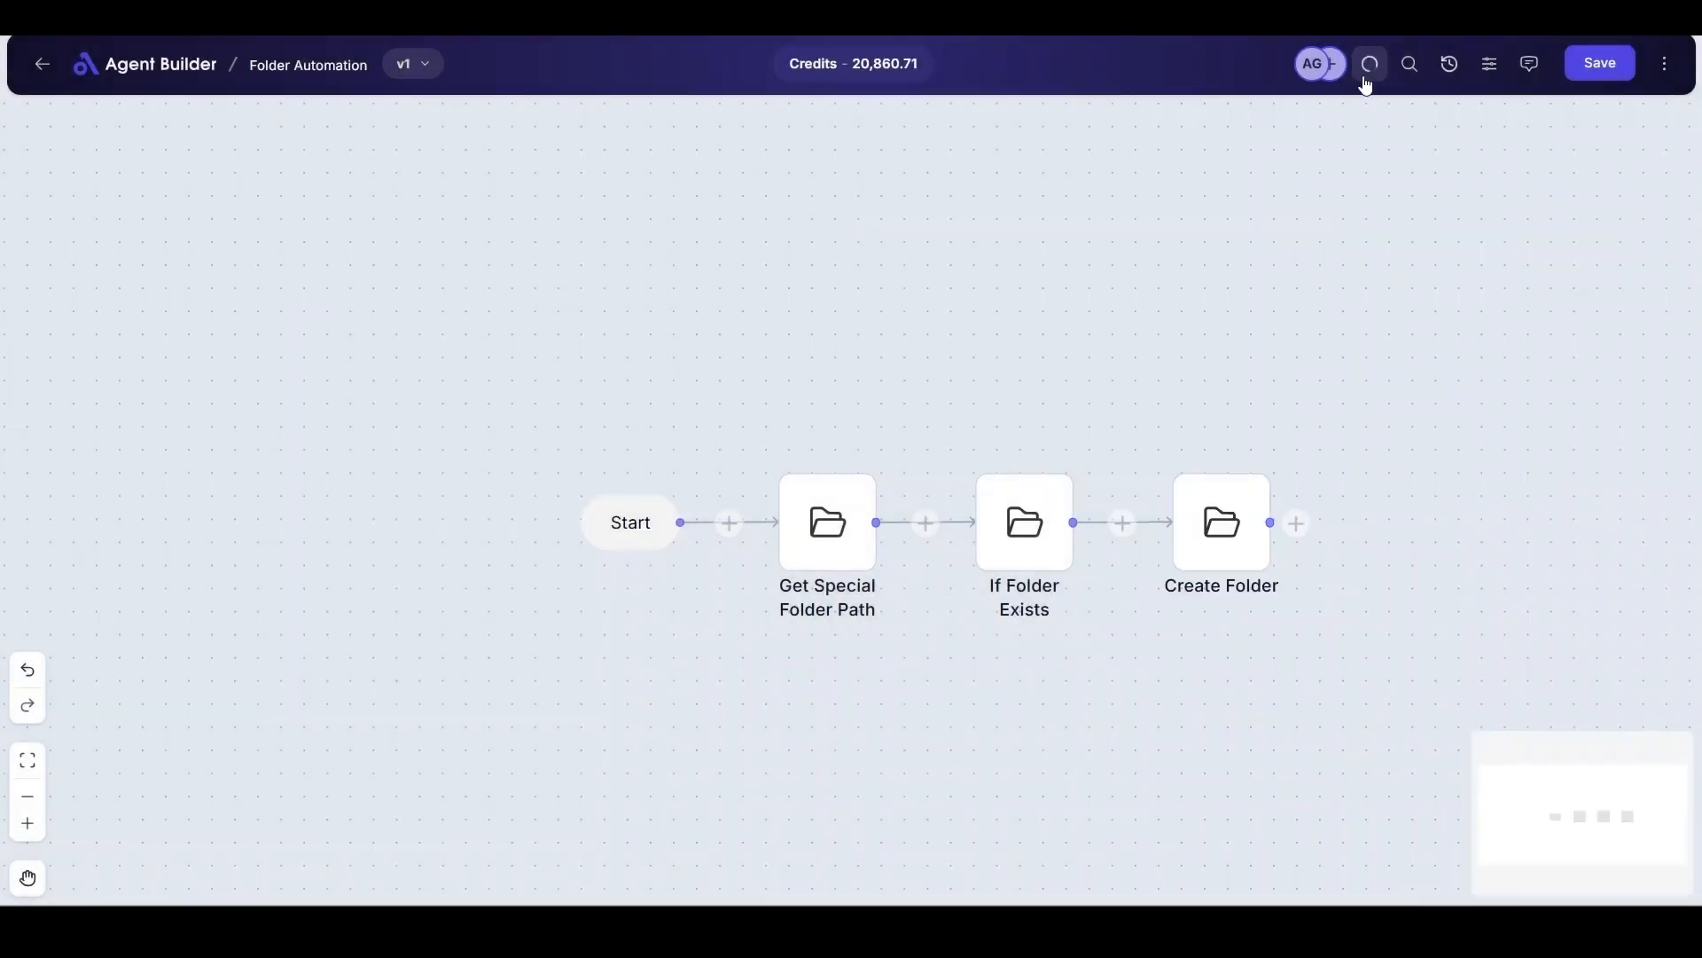
# Run the workflow and review the Create Folder node's entry in the execution logs.
pyautogui.click(1370, 63)
pyautogui.click(1664, 64)
pyautogui.click(1548, 300)
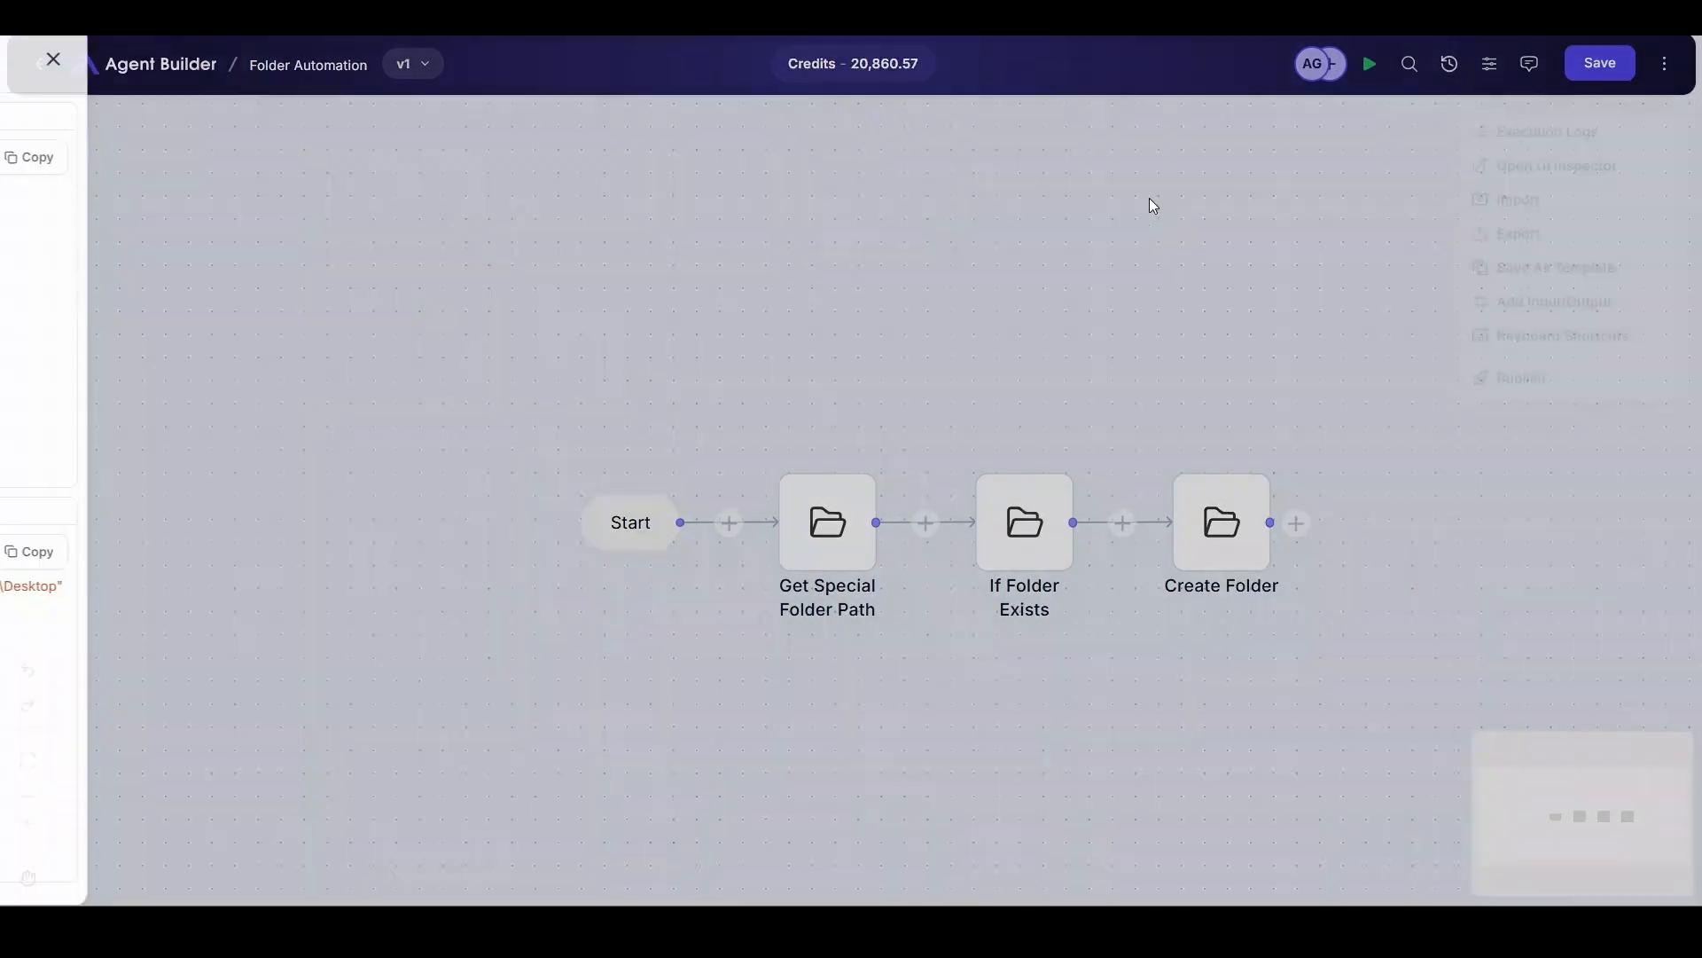
pyautogui.click(142, 279)
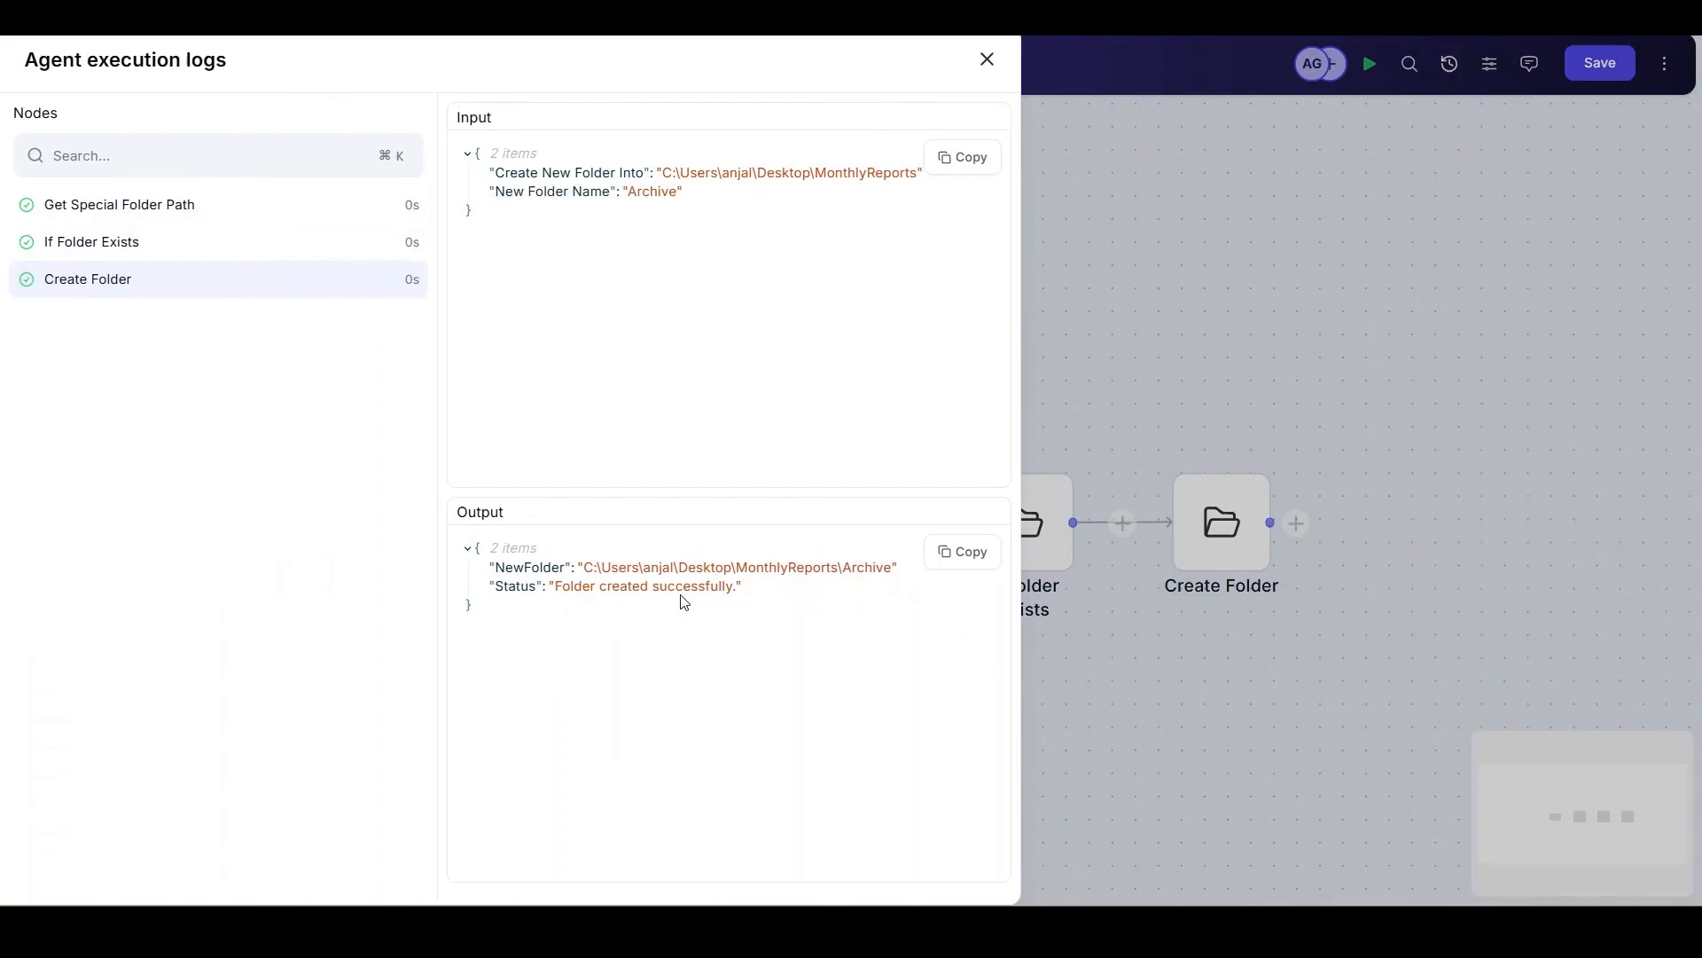
pyautogui.click(988, 59)
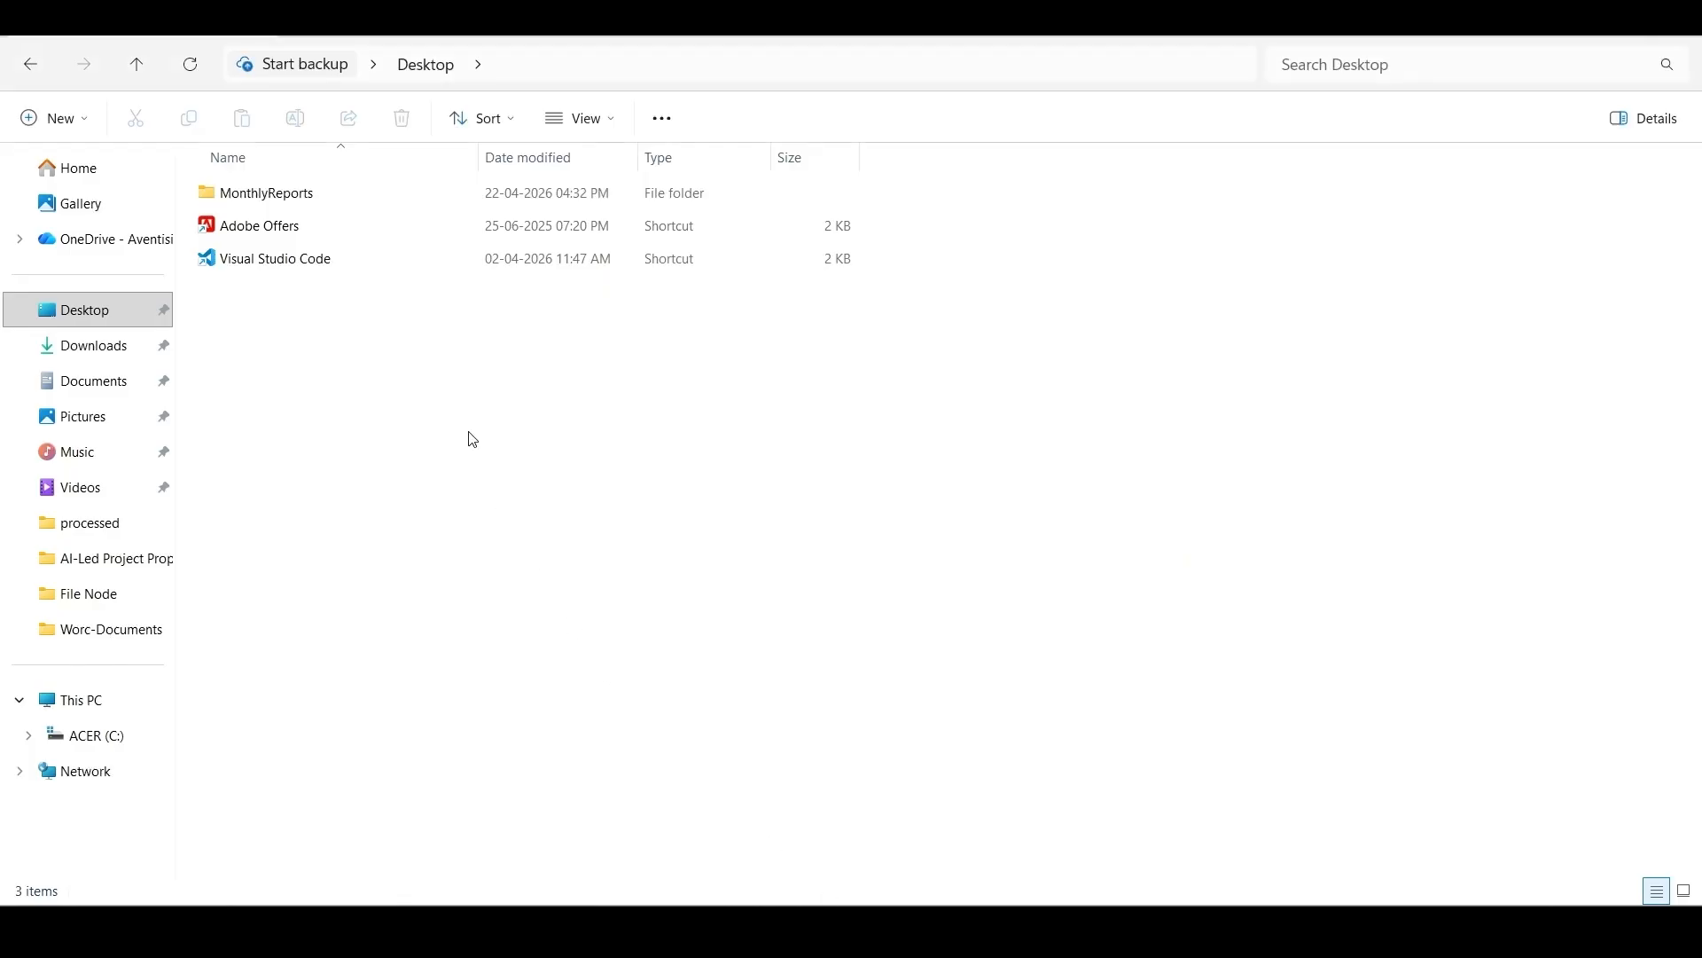
# In File Explorer, check the contents of the MonthlyReports folder on the Desktop and its Inputs subfolder.
pyautogui.doubleClick(340, 203)
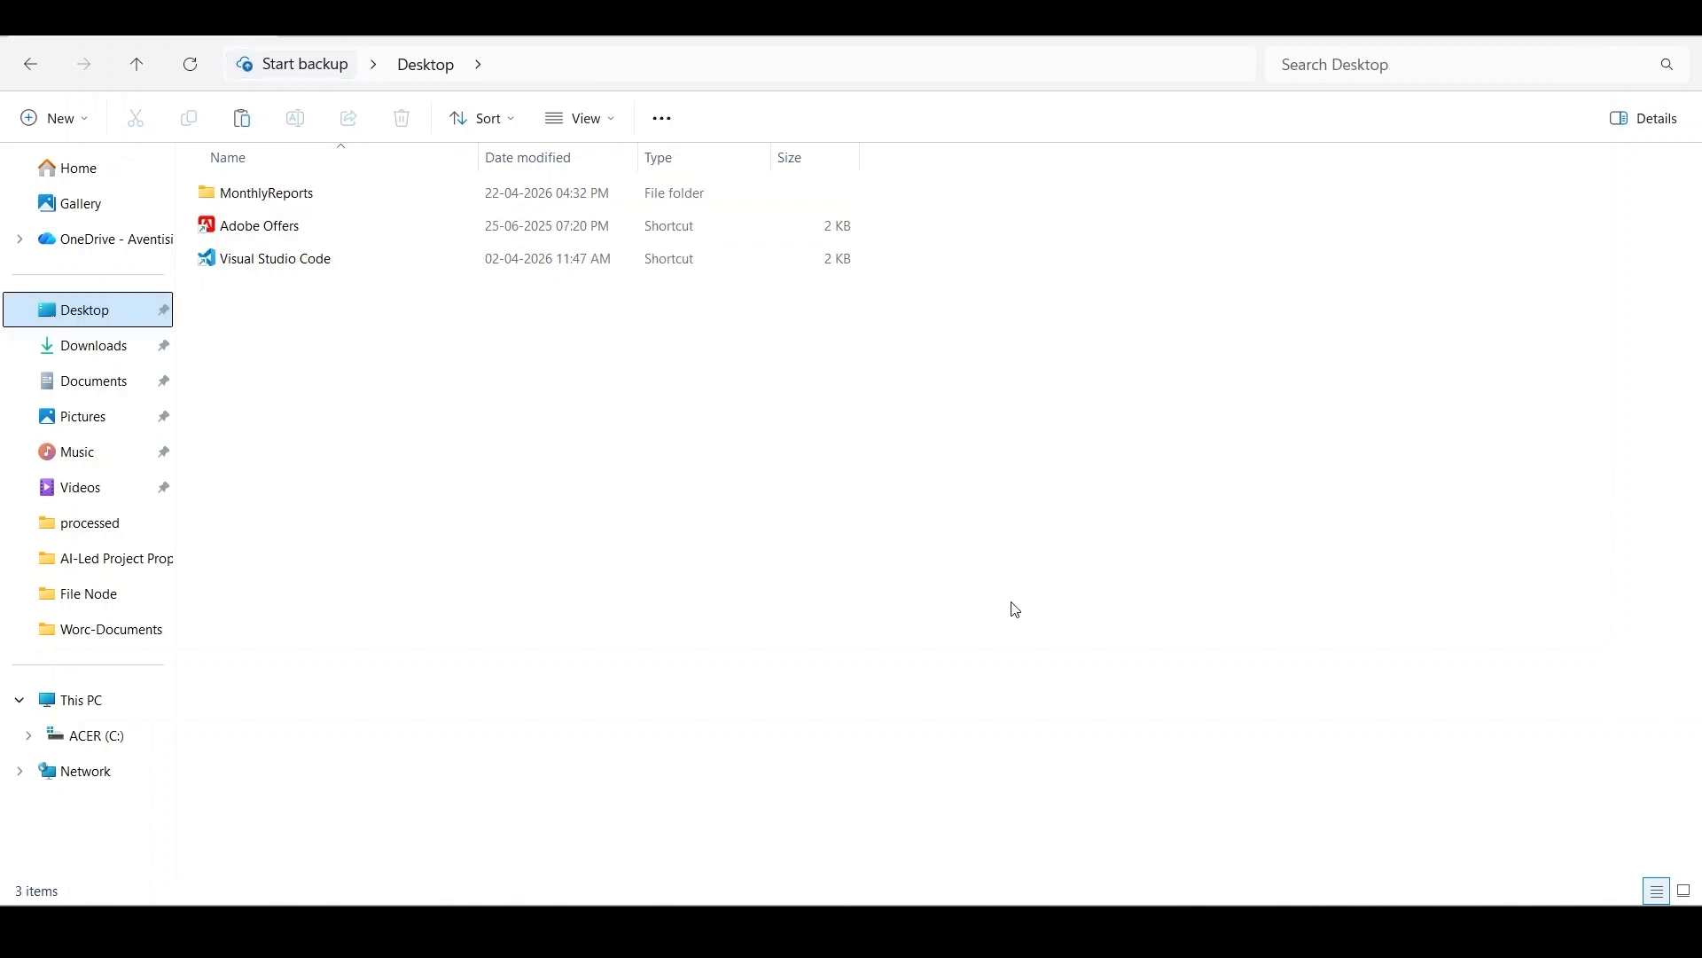
pyautogui.doubleClick(422, 205)
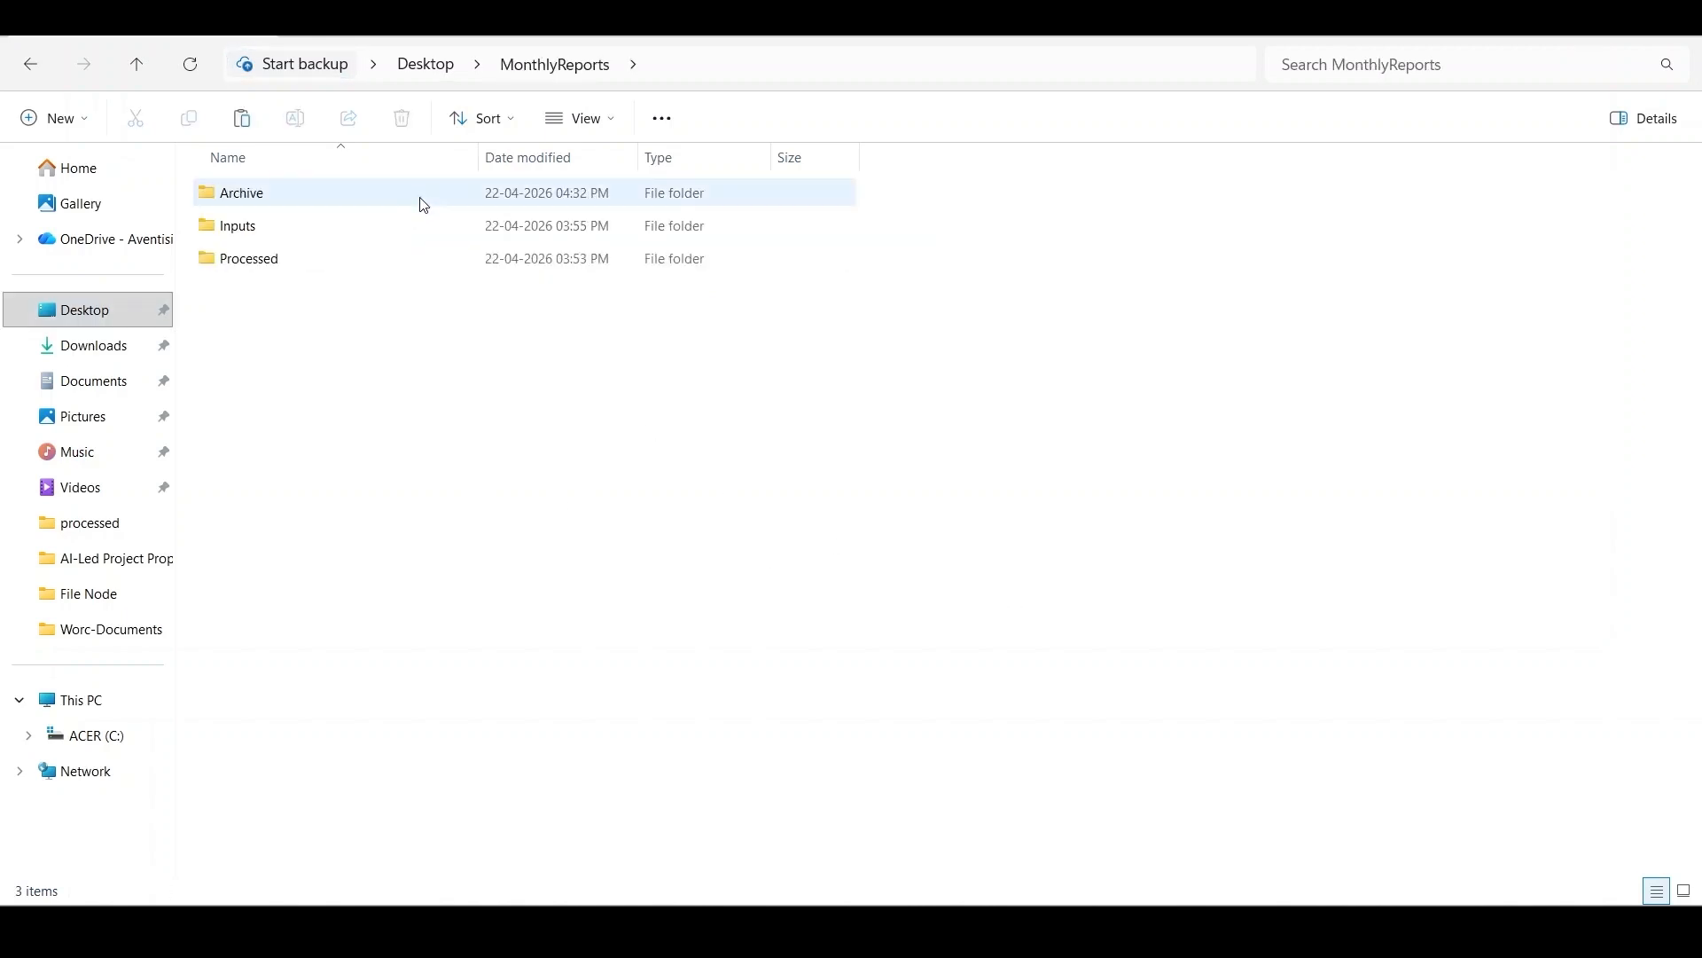
pyautogui.doubleClick(418, 233)
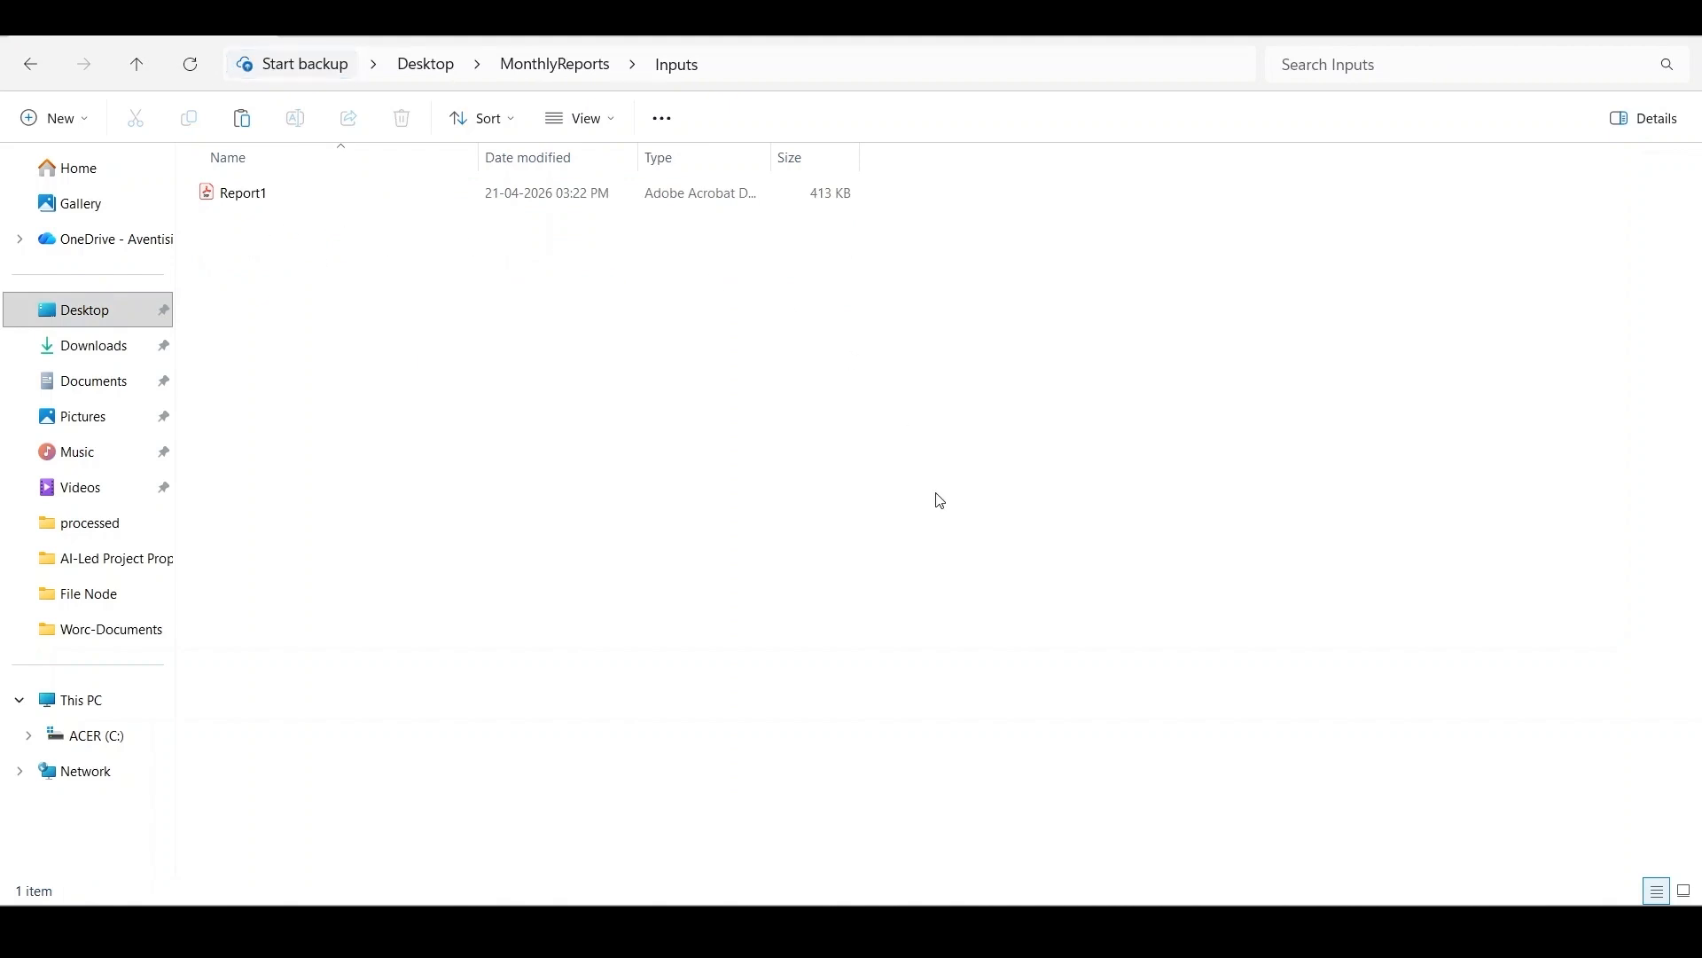
# Return to the workflow in Agent Builder and add an Empty Folder node after Create Folder, targeting {{SpecialFolderPath}}\MonthlyReports\Inputs.
pyautogui.moveTo(1024, 931)
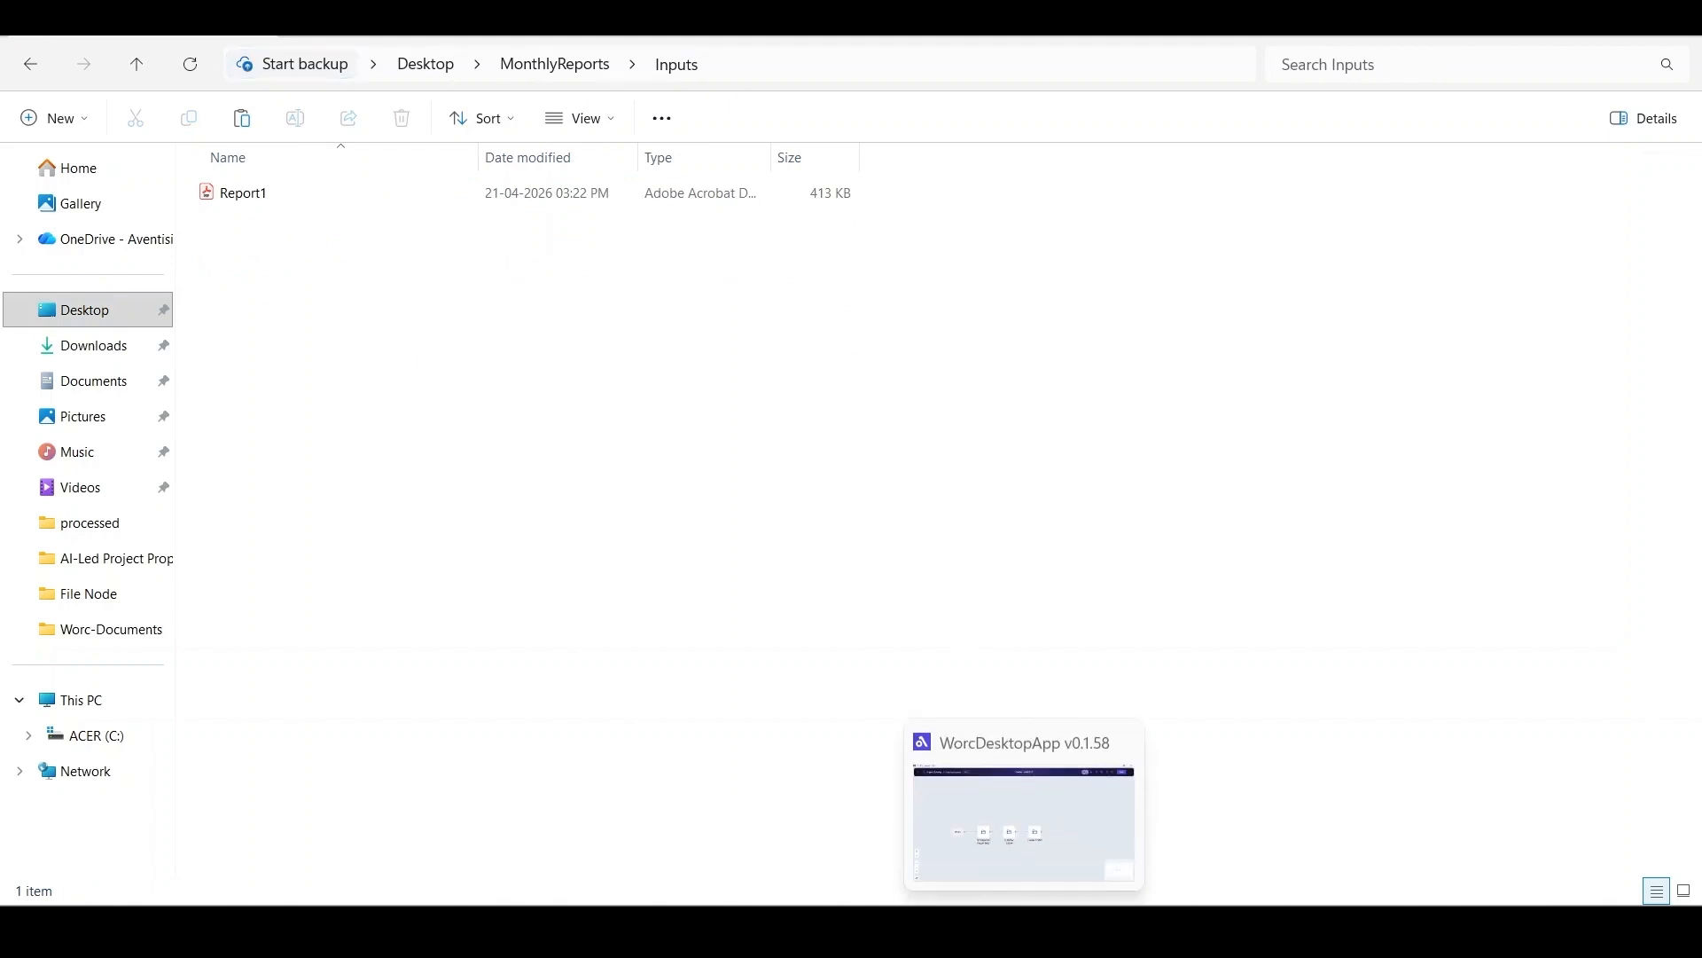
pyautogui.click(1024, 825)
pyautogui.click(1033, 522)
pyautogui.click(1379, 436)
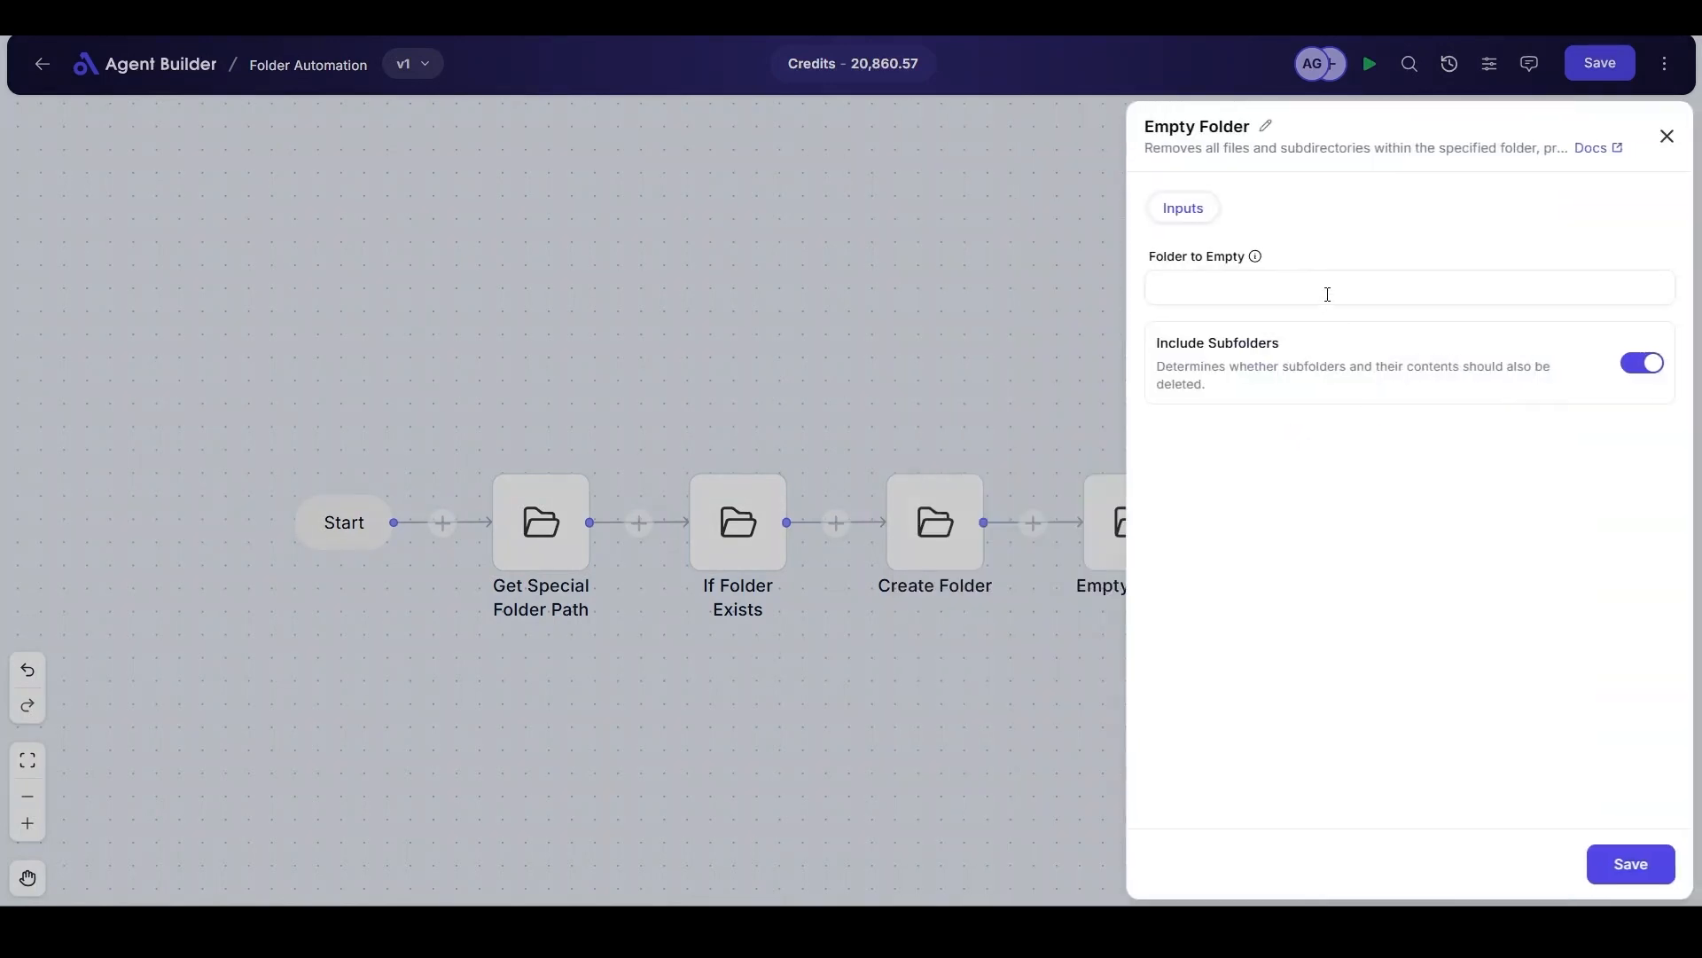
pyautogui.click(1328, 294)
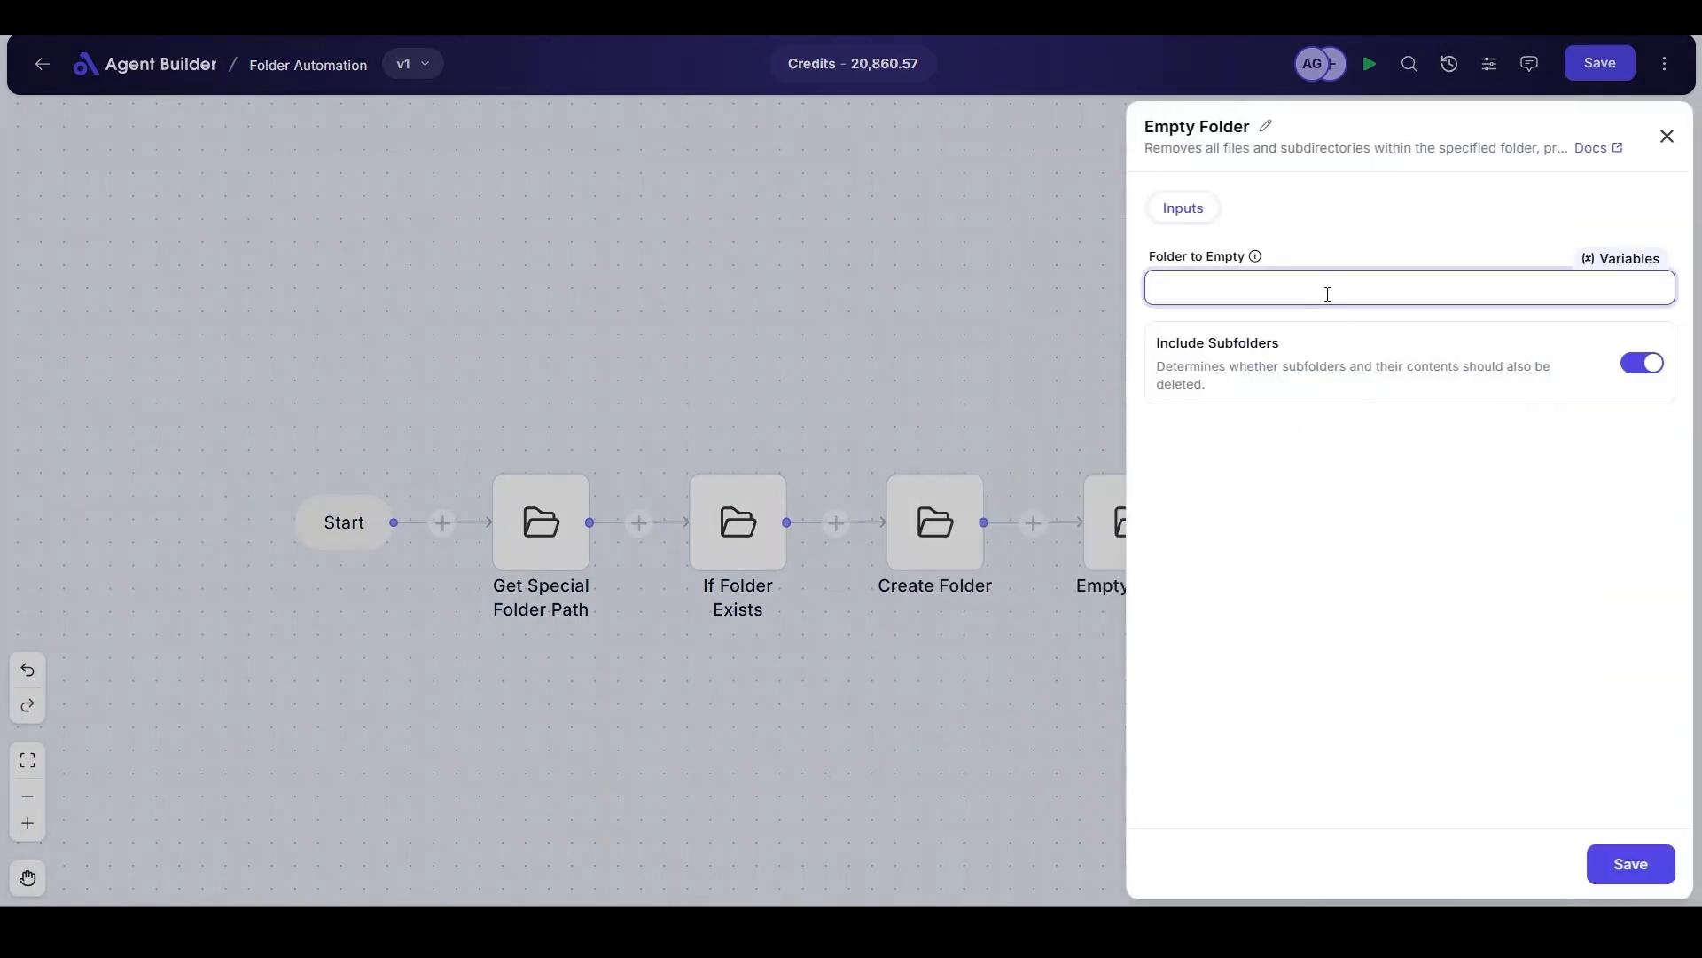
pyautogui.click(1596, 259)
pyautogui.click(1445, 394)
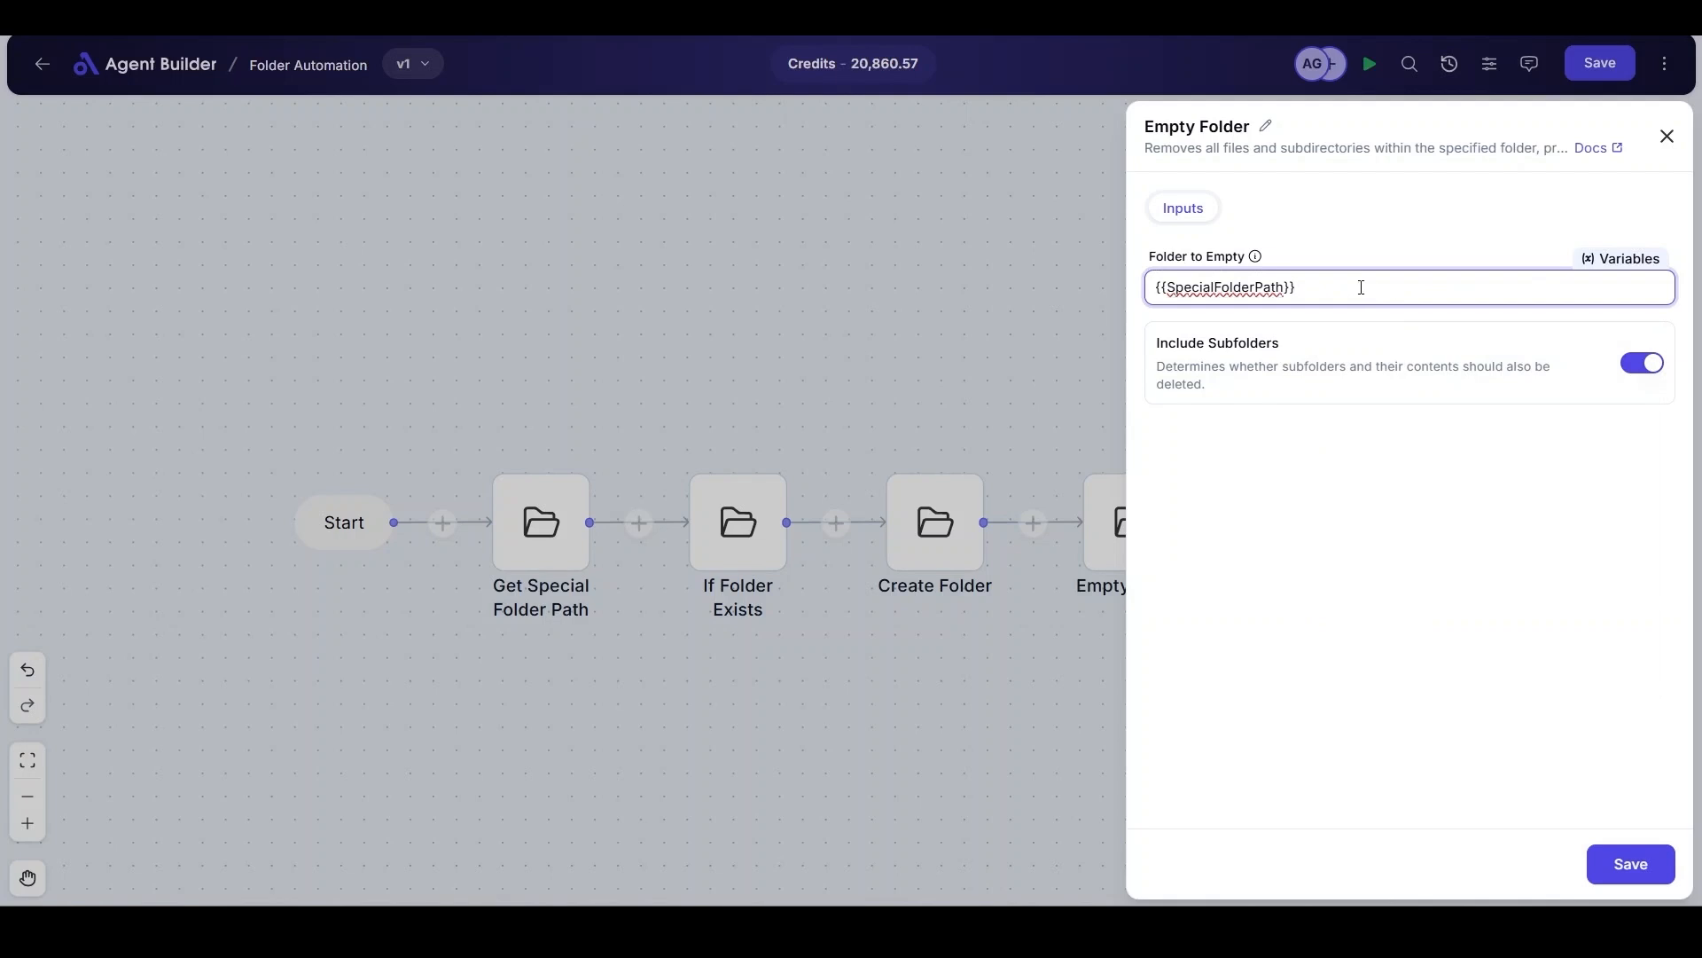
pyautogui.write('\\')
pyautogui.write('MonthlyReports\\Inputs')
pyautogui.click(1636, 874)
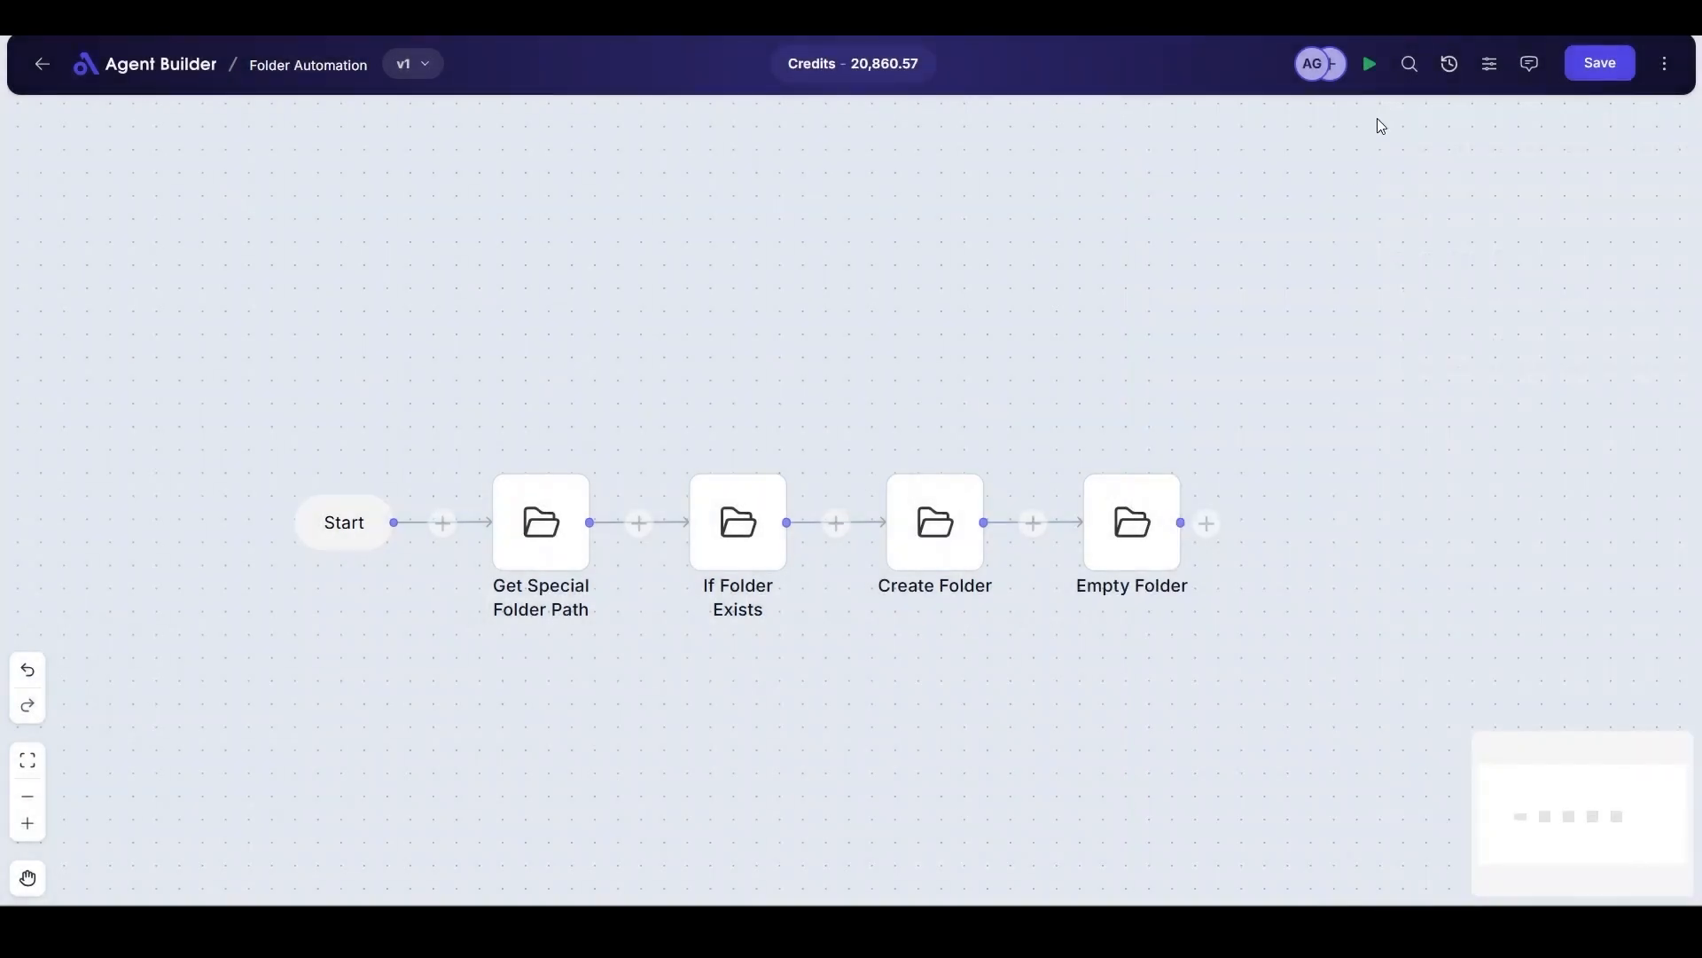
# Run the workflow and verify the emptying of the Inputs folder in the execution logs and in File Explorer.
pyautogui.click(1377, 78)
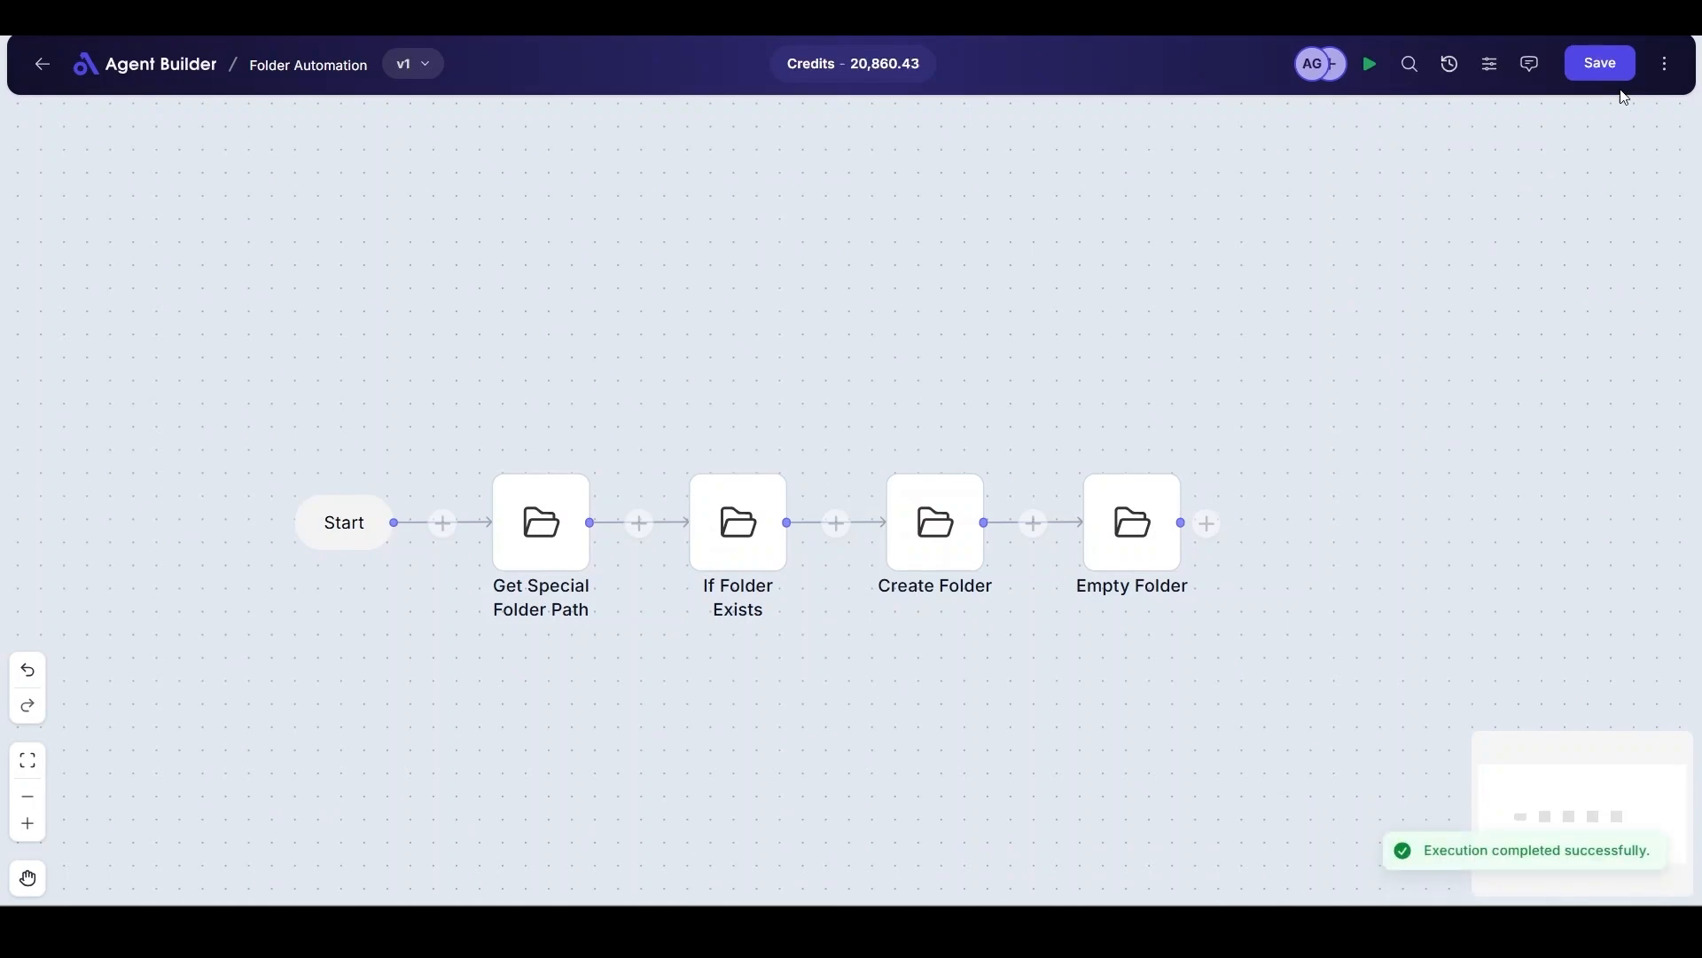
pyautogui.click(1665, 63)
pyautogui.click(1596, 124)
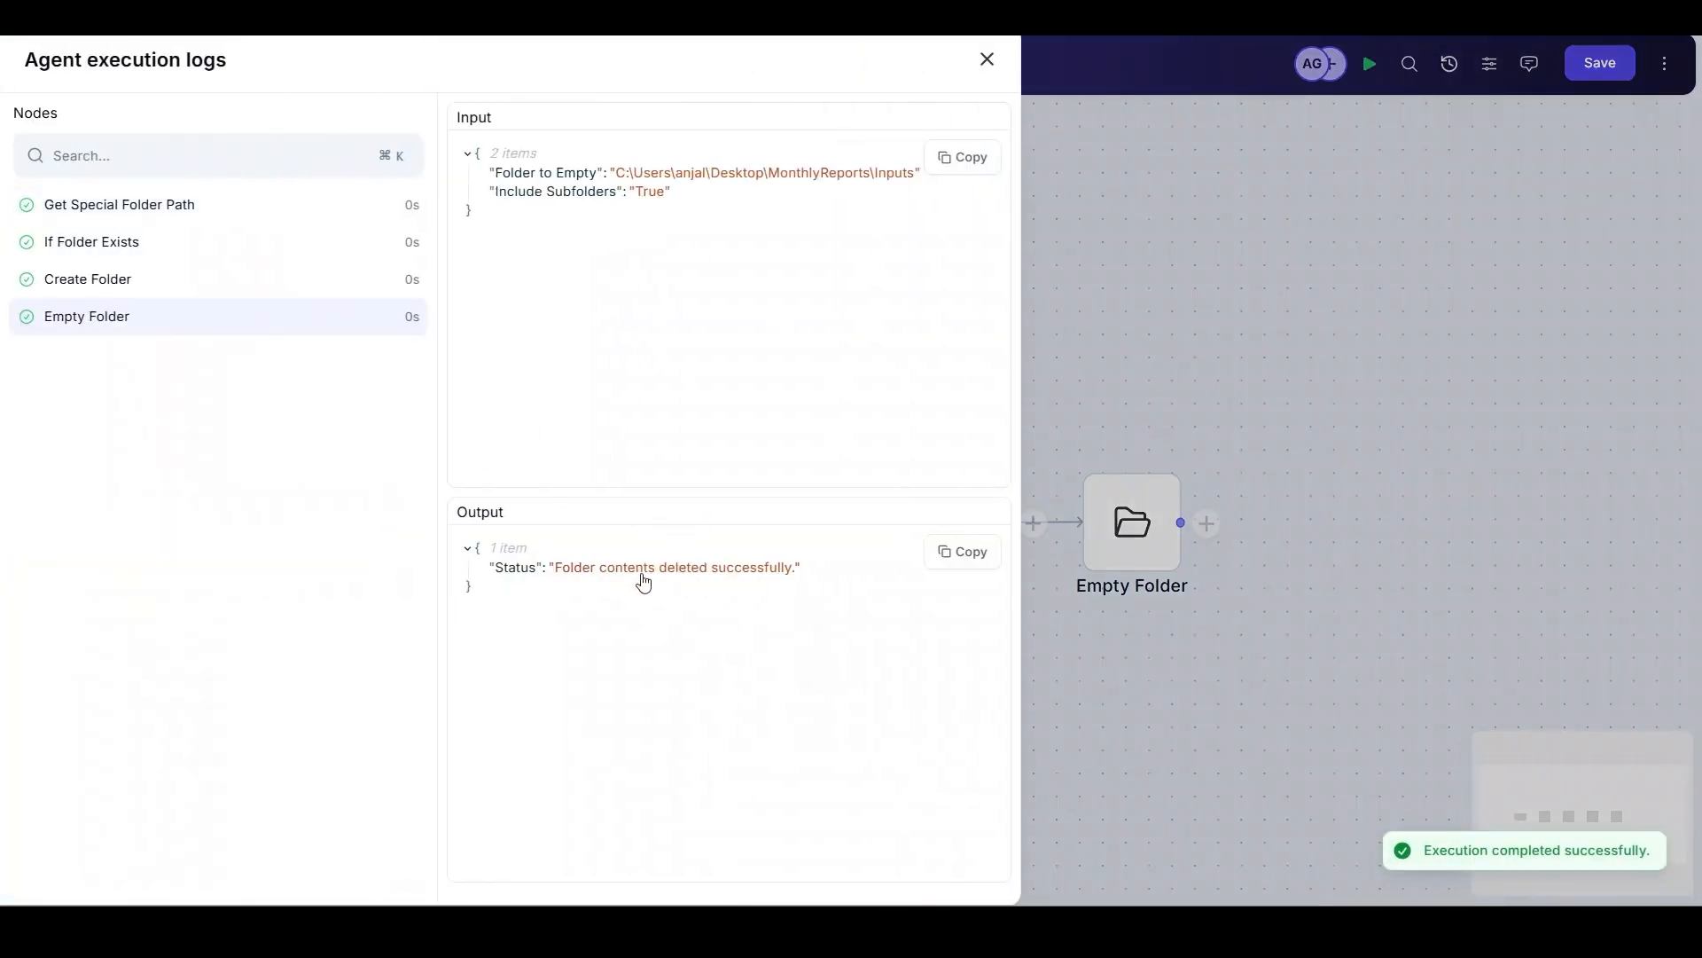
pyautogui.click(987, 59)
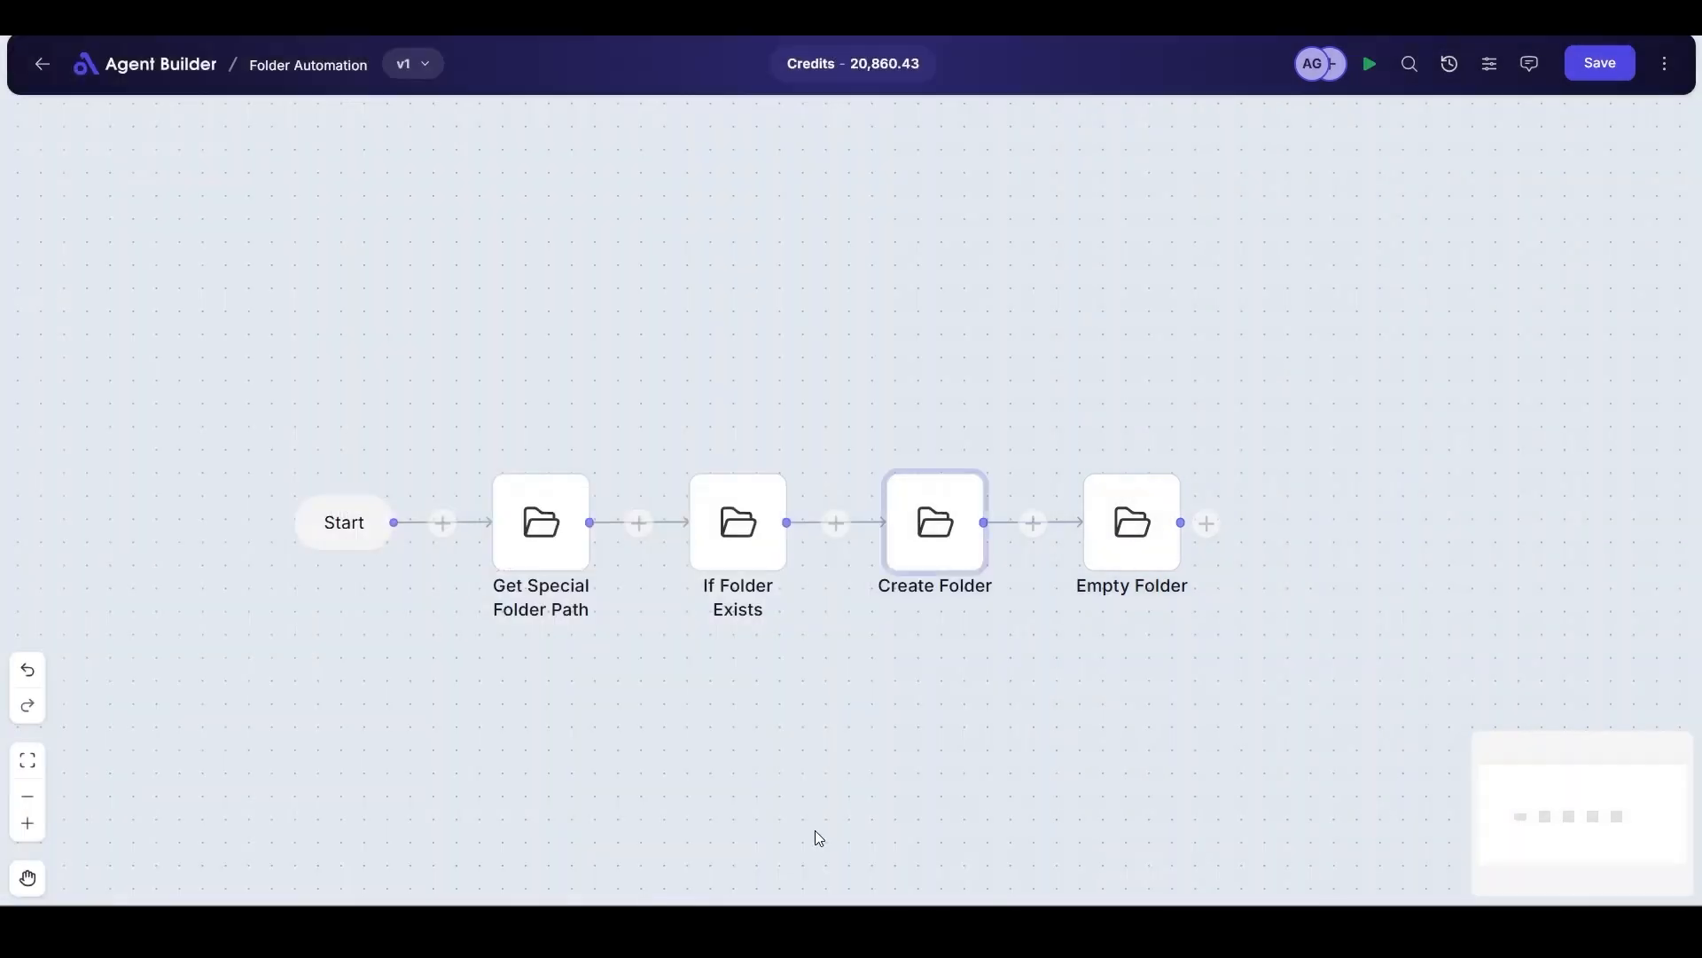
pyautogui.hotkey('alt', 'Tab')
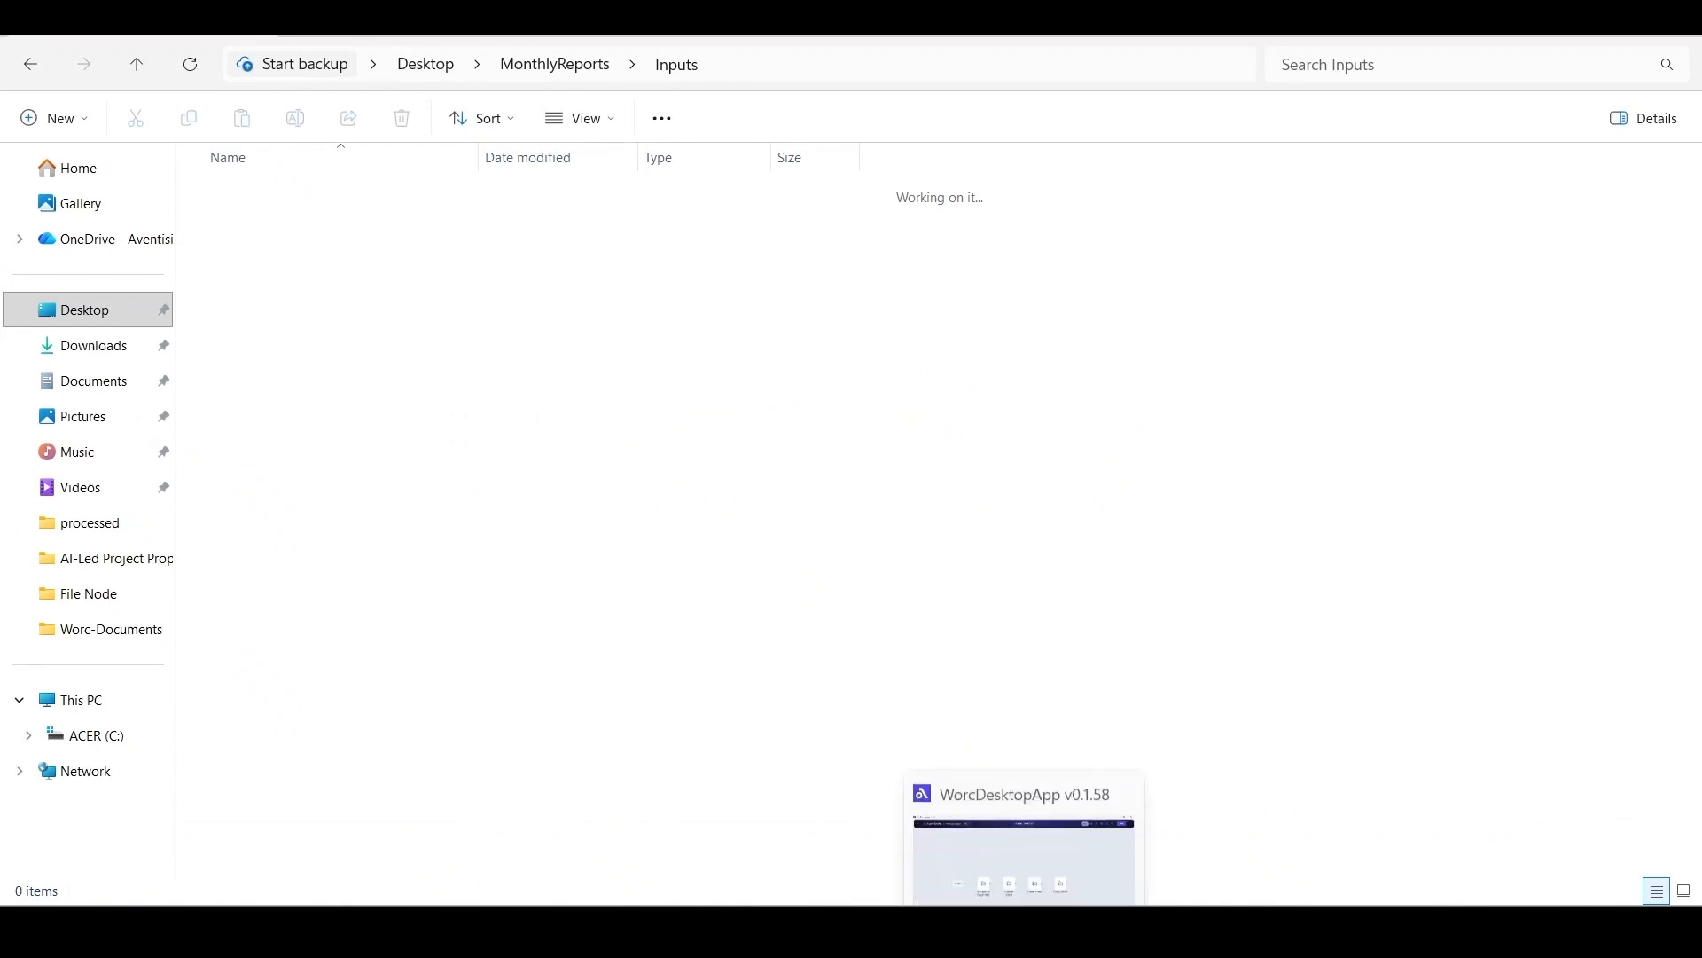
# Back in Agent Builder, add a Folder to Copy node after Empty Folder with {{SpecialFolderPath}}\MonthlyReports\Processed as the source.
pyautogui.click(1024, 847)
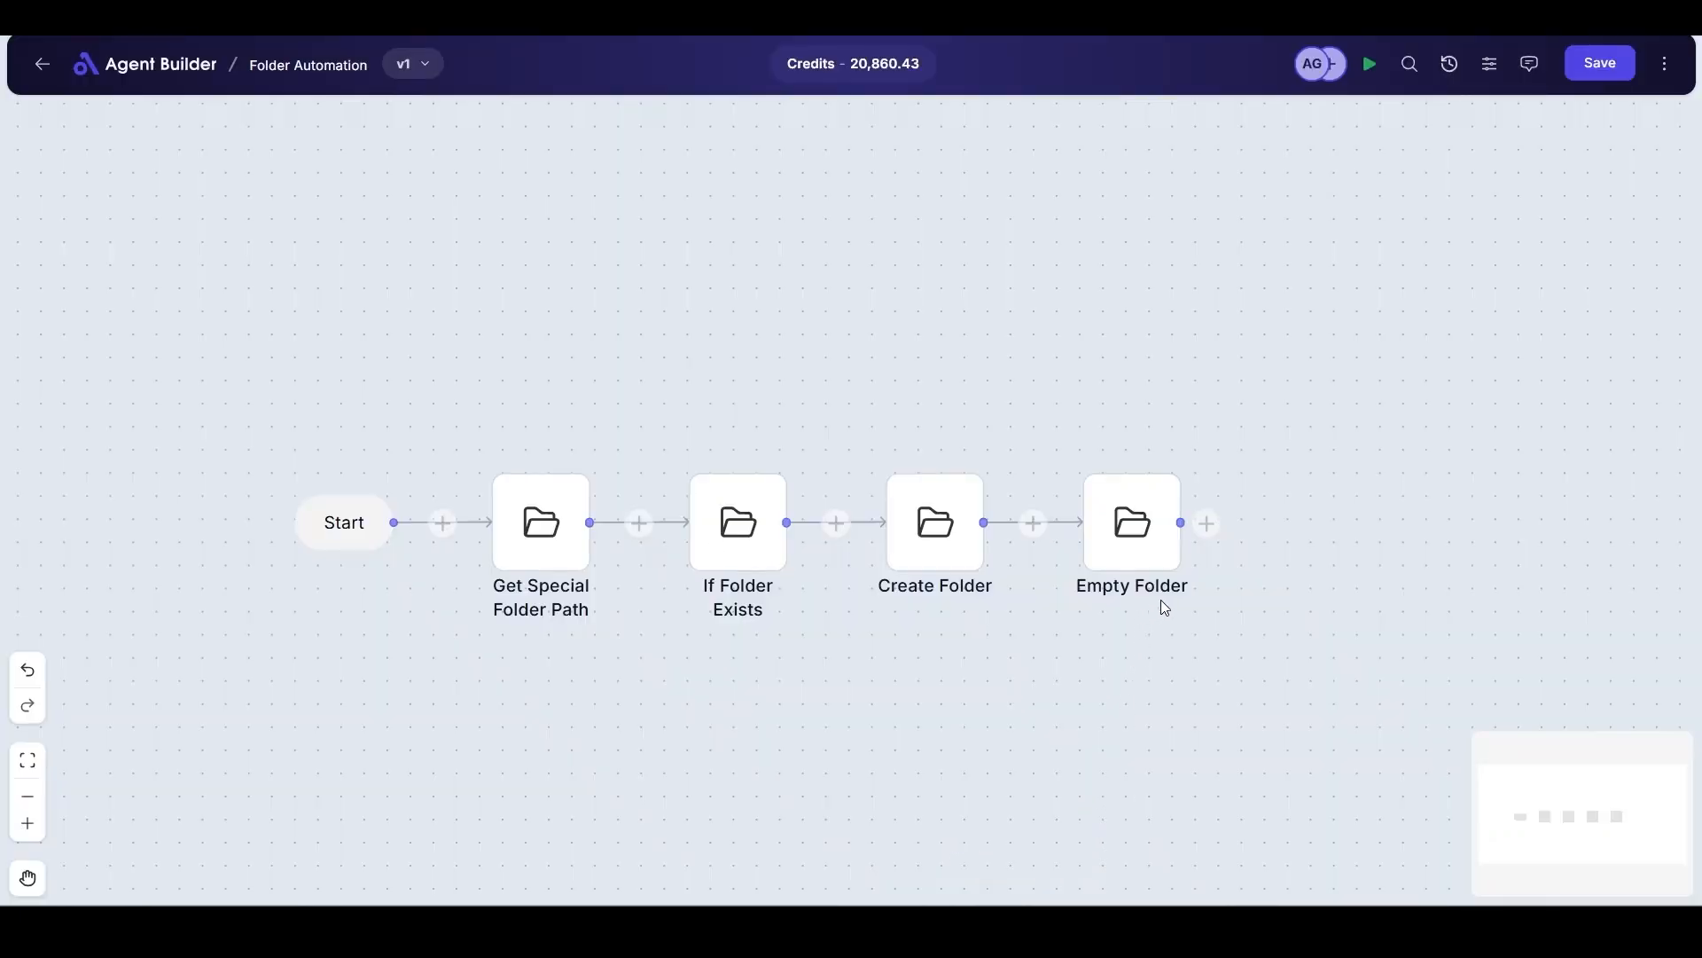
pyautogui.click(1207, 523)
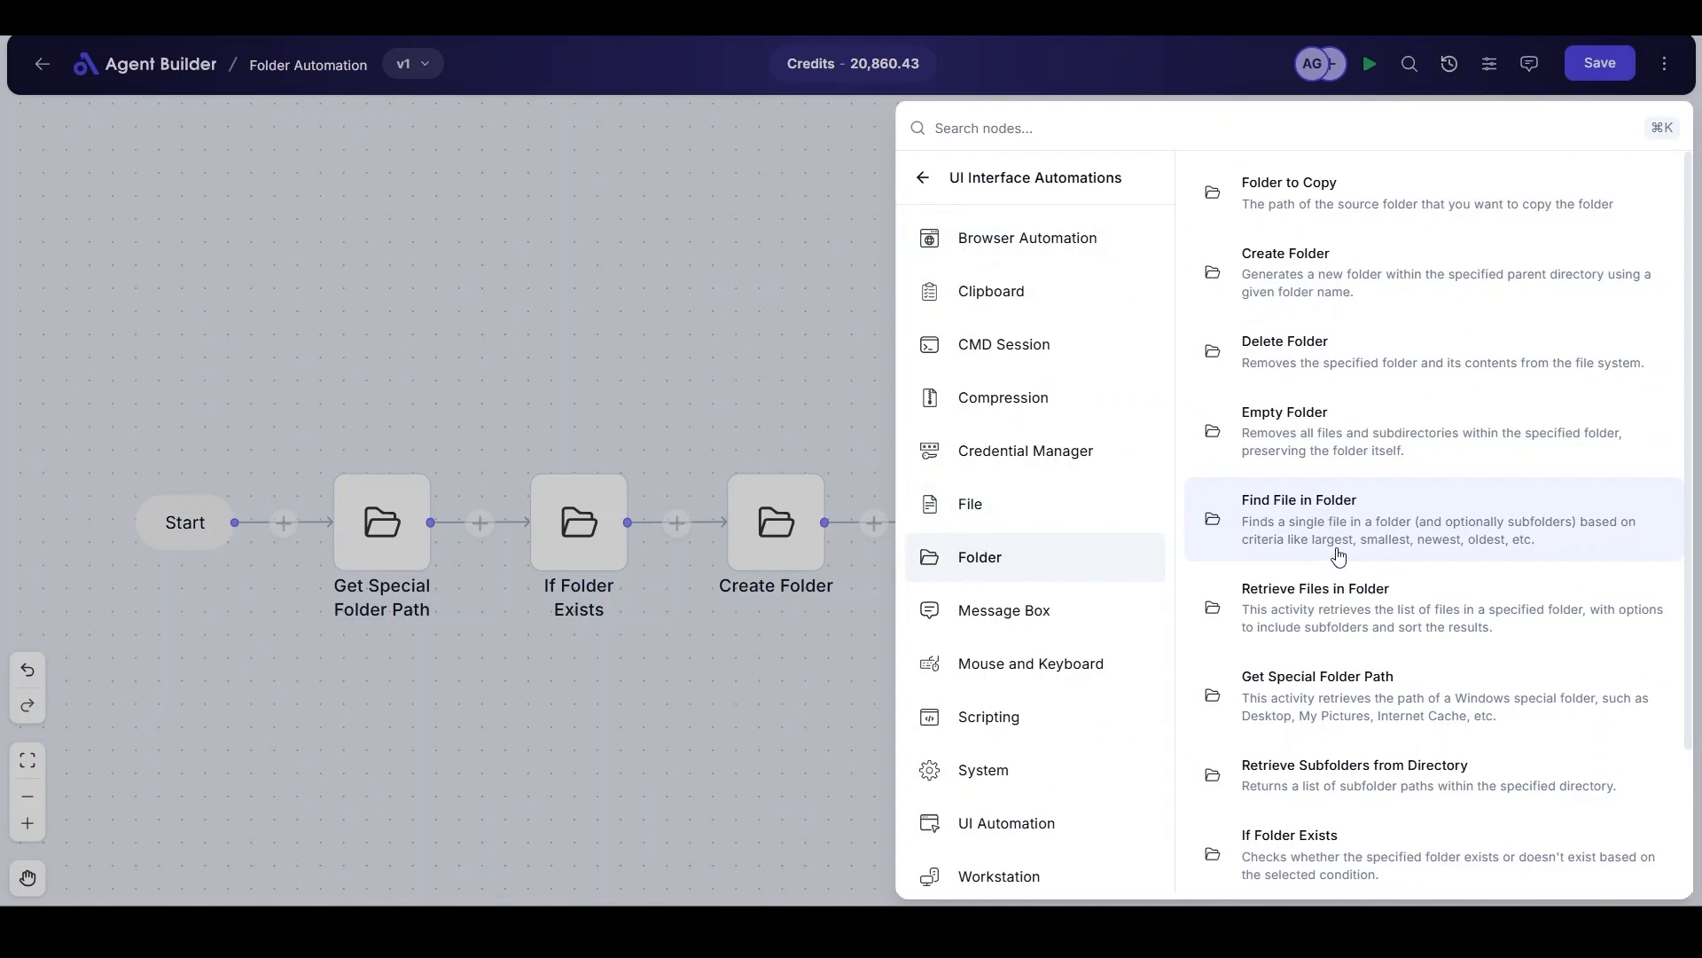
pyautogui.click(1313, 203)
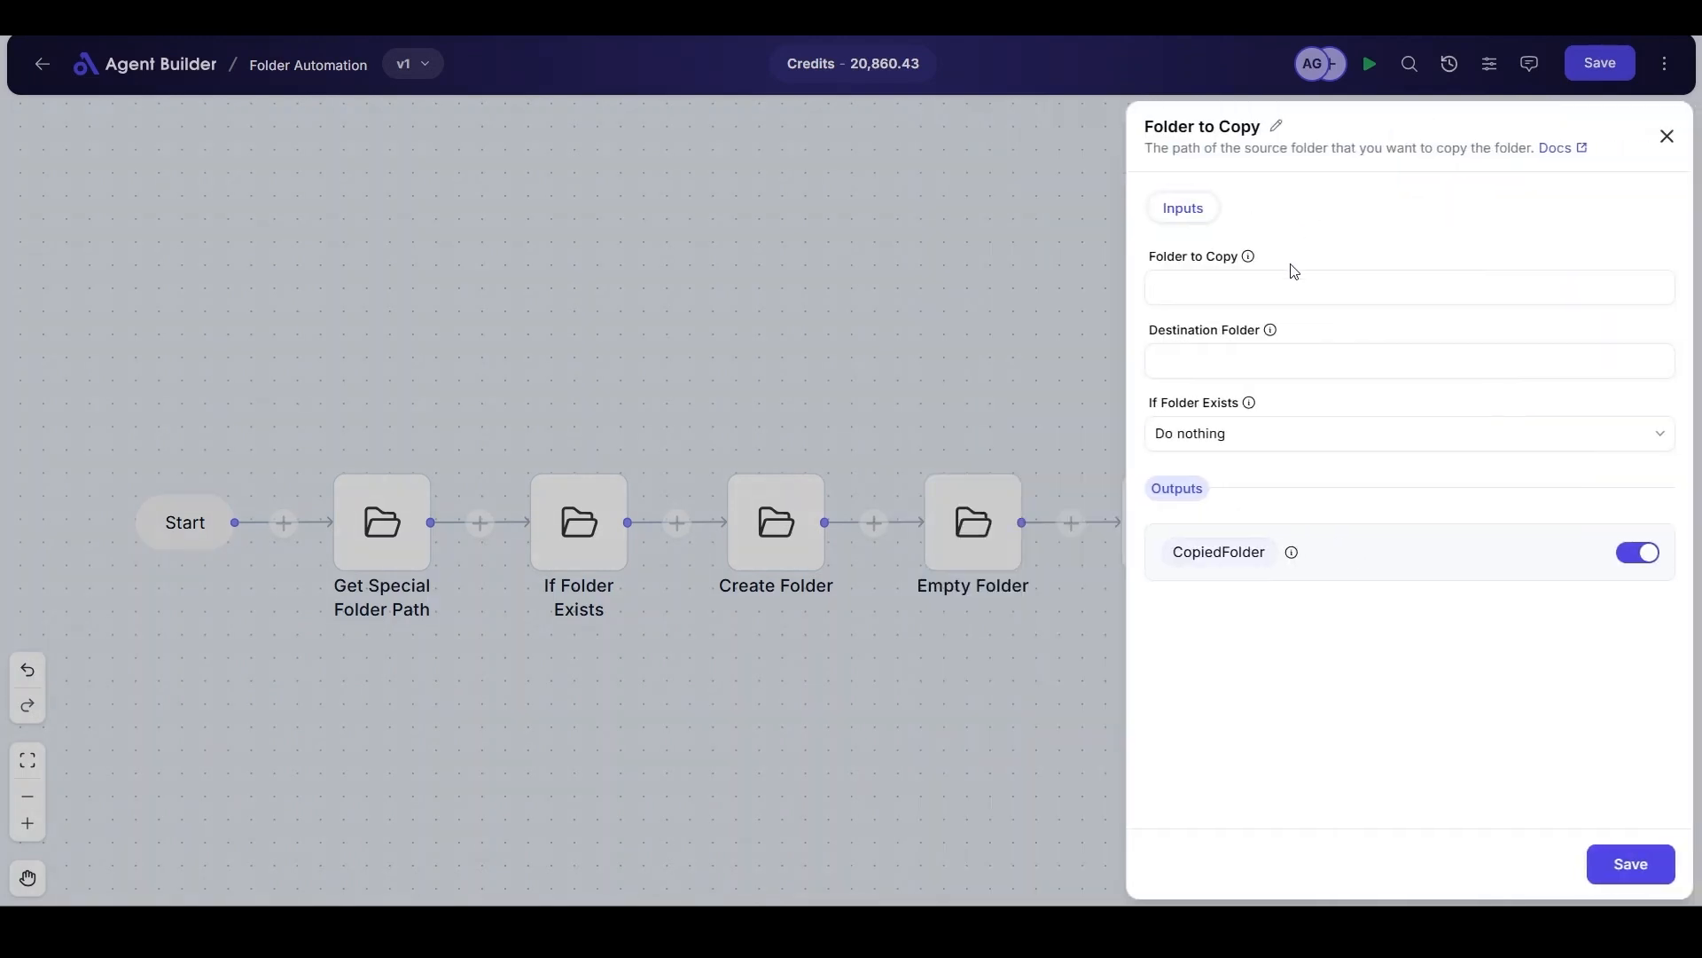
pyautogui.click(1292, 284)
pyautogui.click(1597, 261)
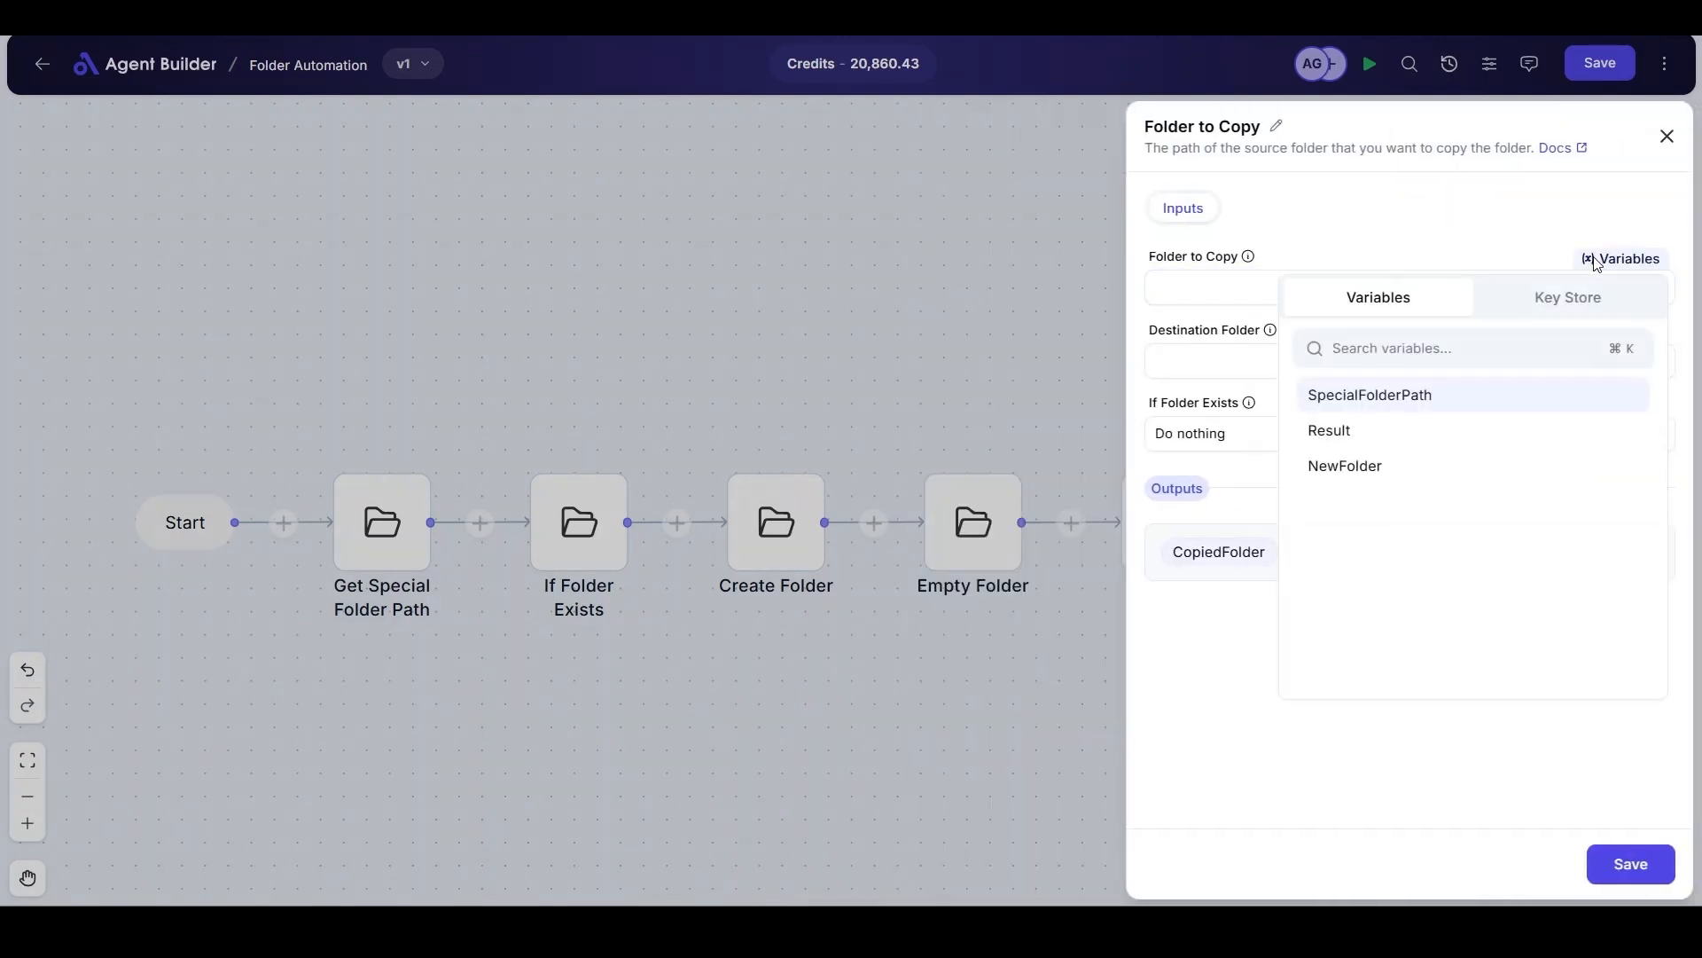
pyautogui.click(1440, 400)
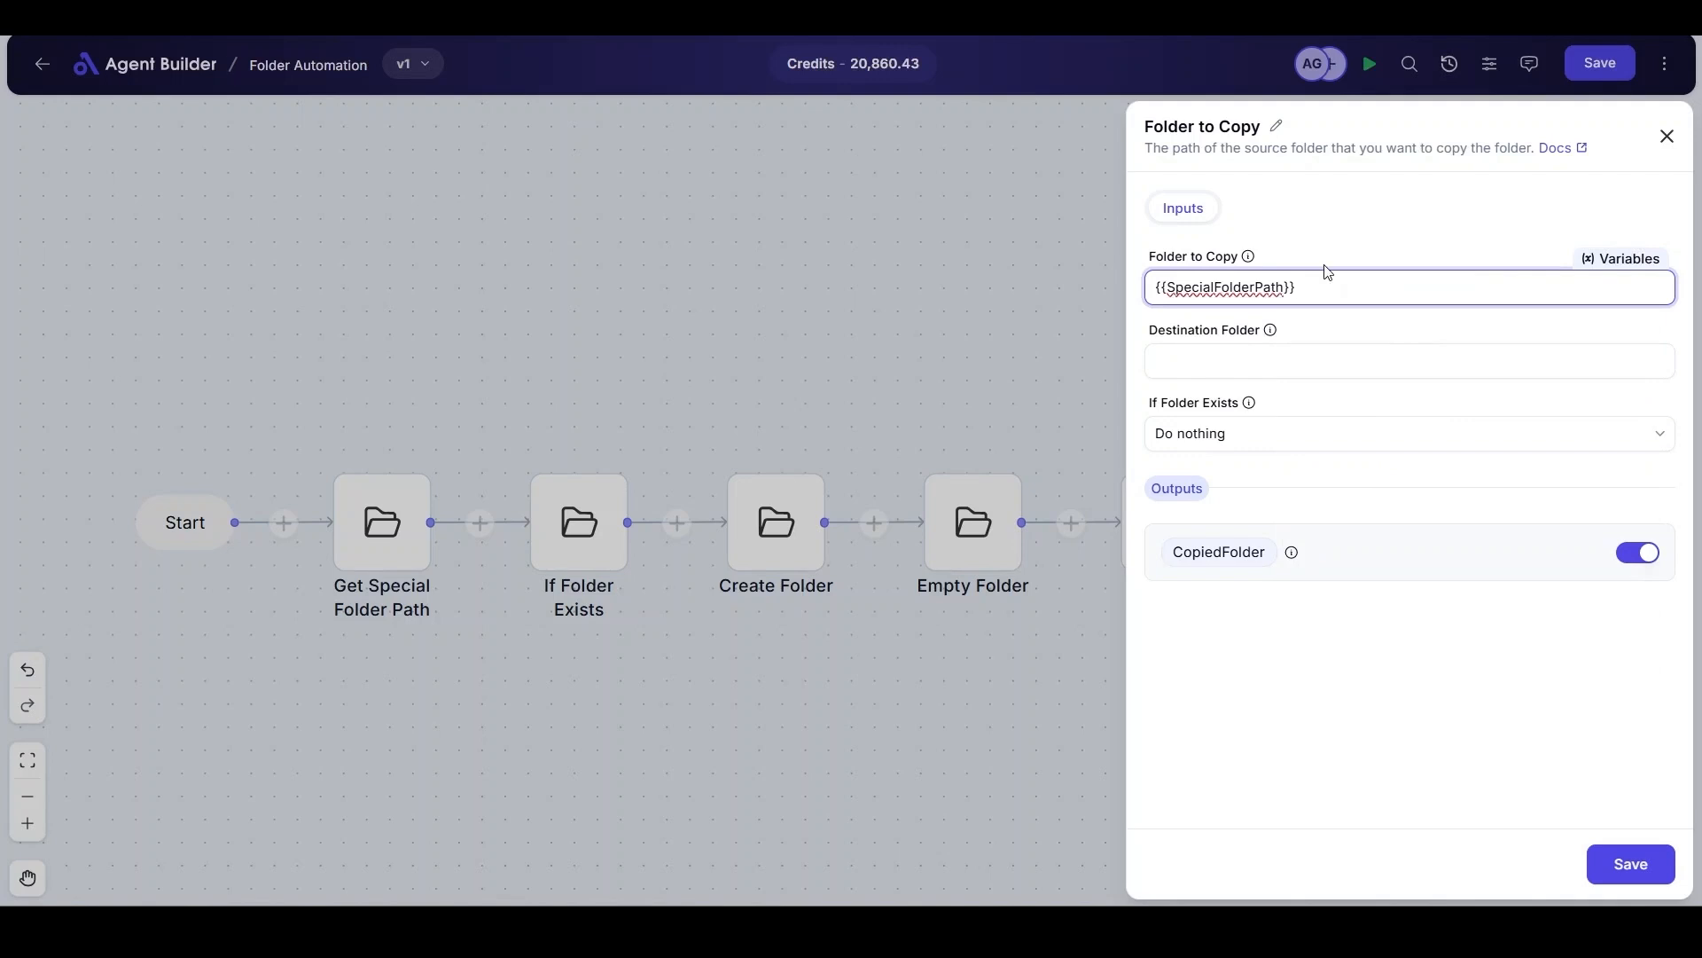
pyautogui.write('\\MonthlyReports\\Processed')
# Set the Folder to Copy destination to {{SpecialFolderPath}} with Overwrite as the existing-folder option, and save the node.
pyautogui.click(1431, 366)
pyautogui.click(1630, 334)
pyautogui.click(1395, 468)
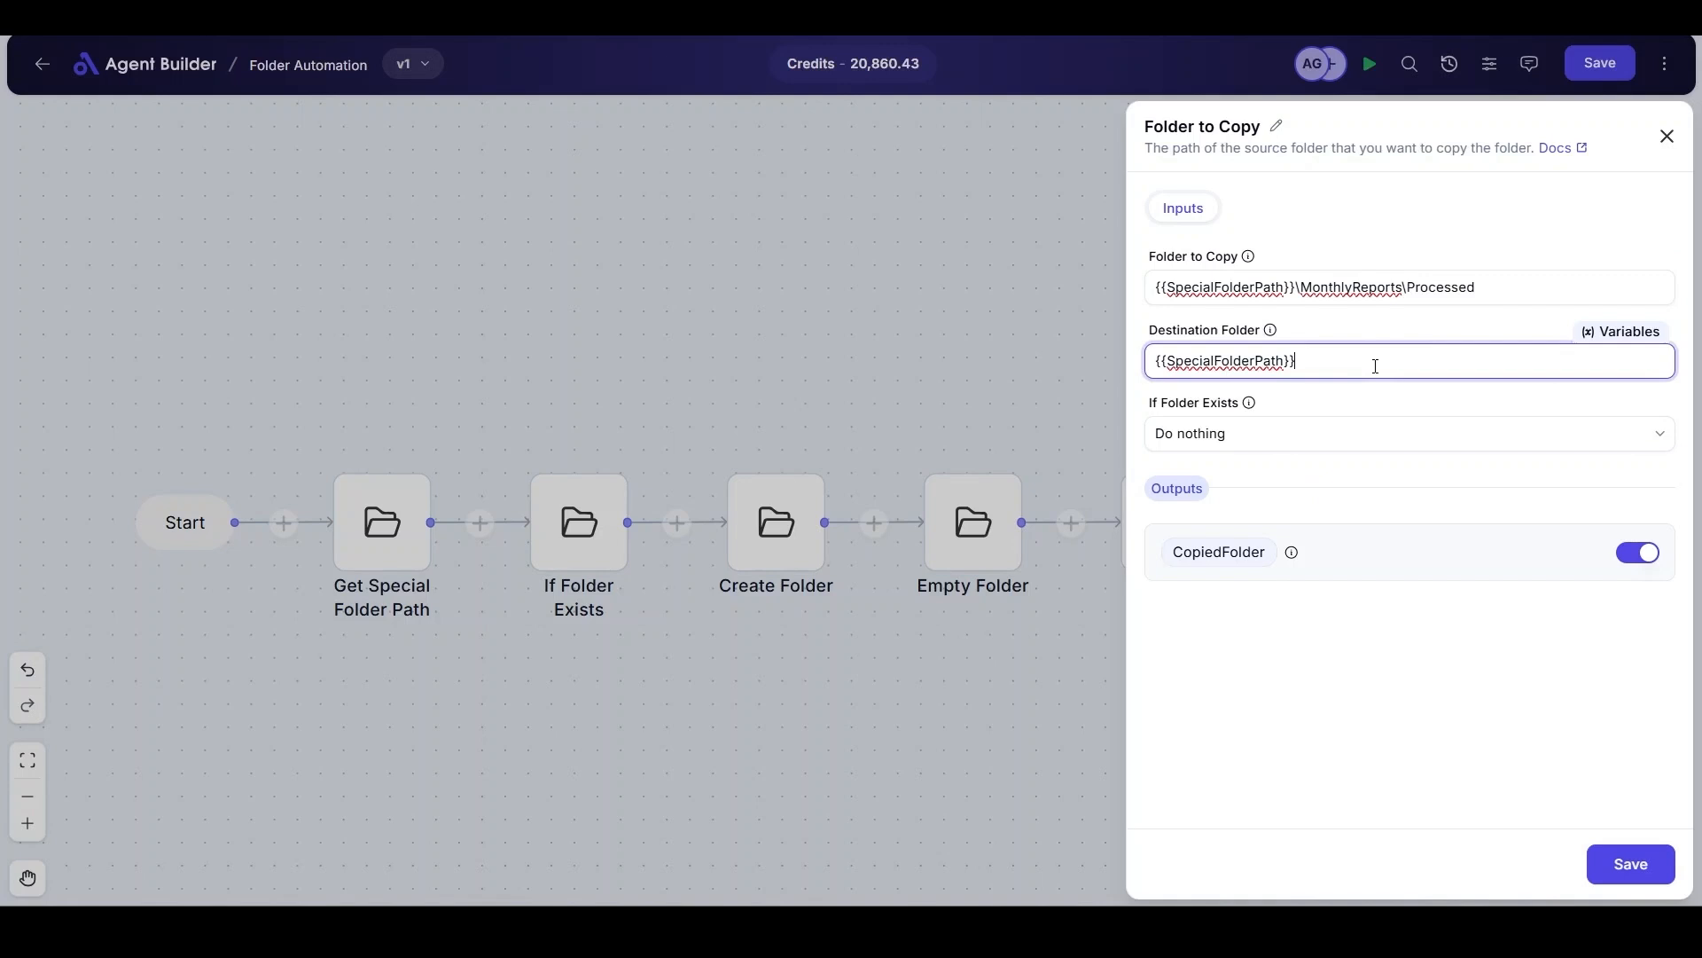
pyautogui.click(1383, 455)
pyautogui.click(1360, 495)
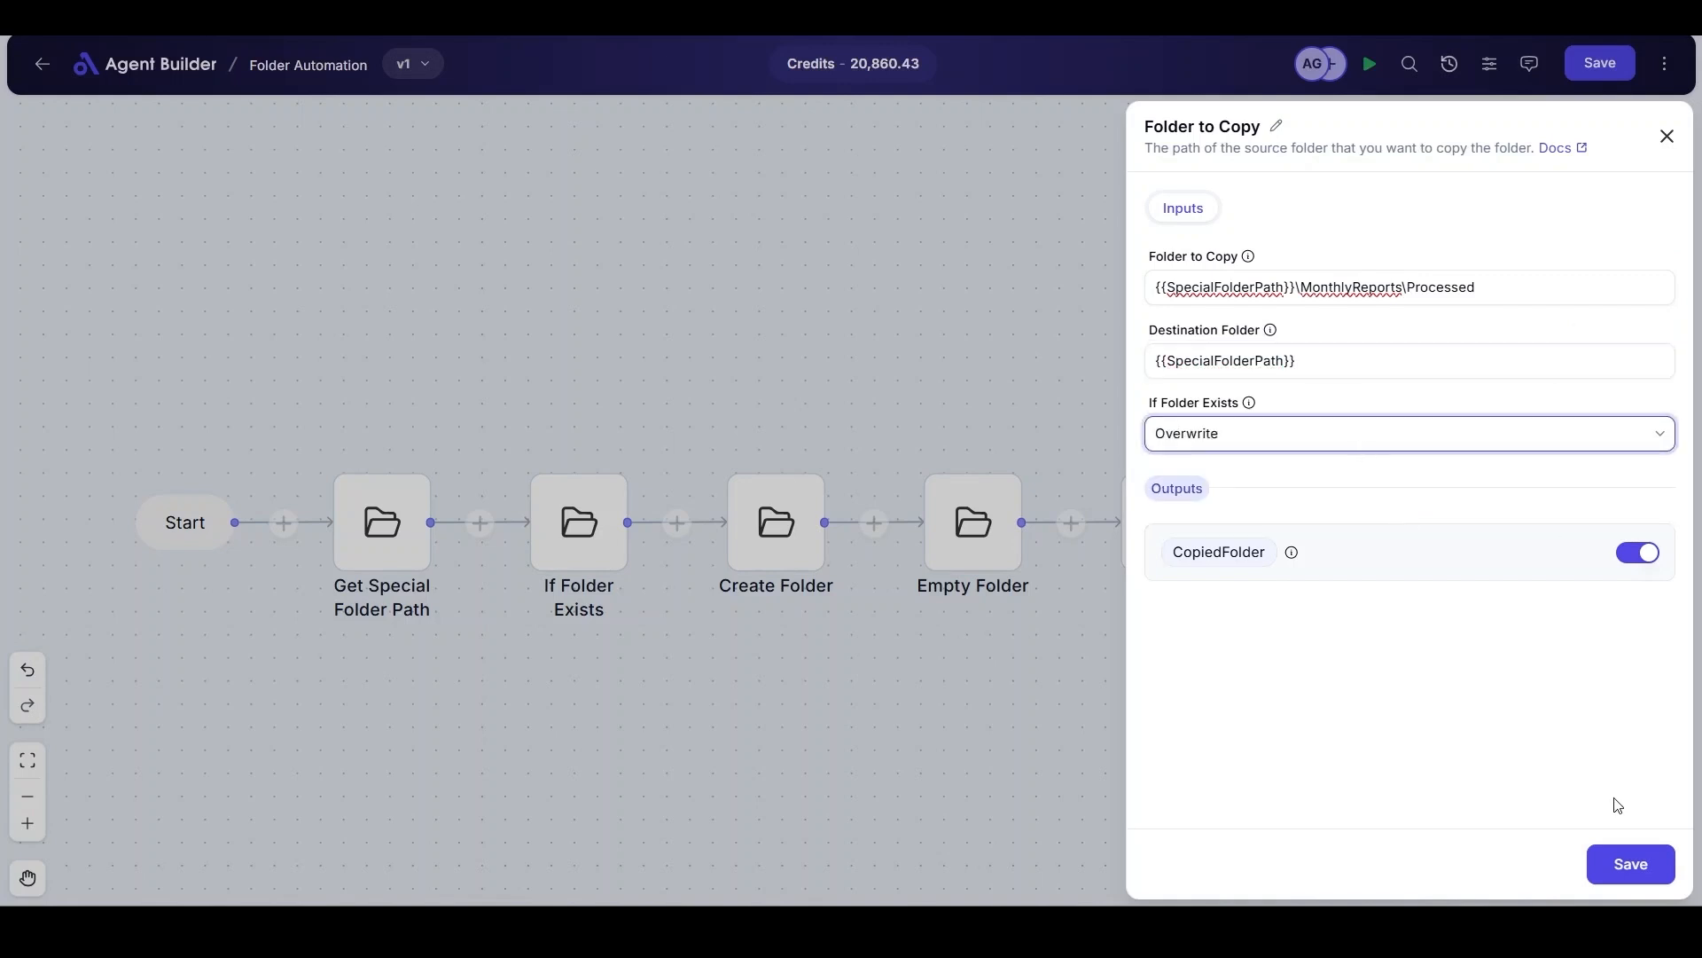
pyautogui.click(1631, 864)
# Run the workflow and check the Desktop in File Explorer for the copied Processed folder.
pyautogui.click(1371, 76)
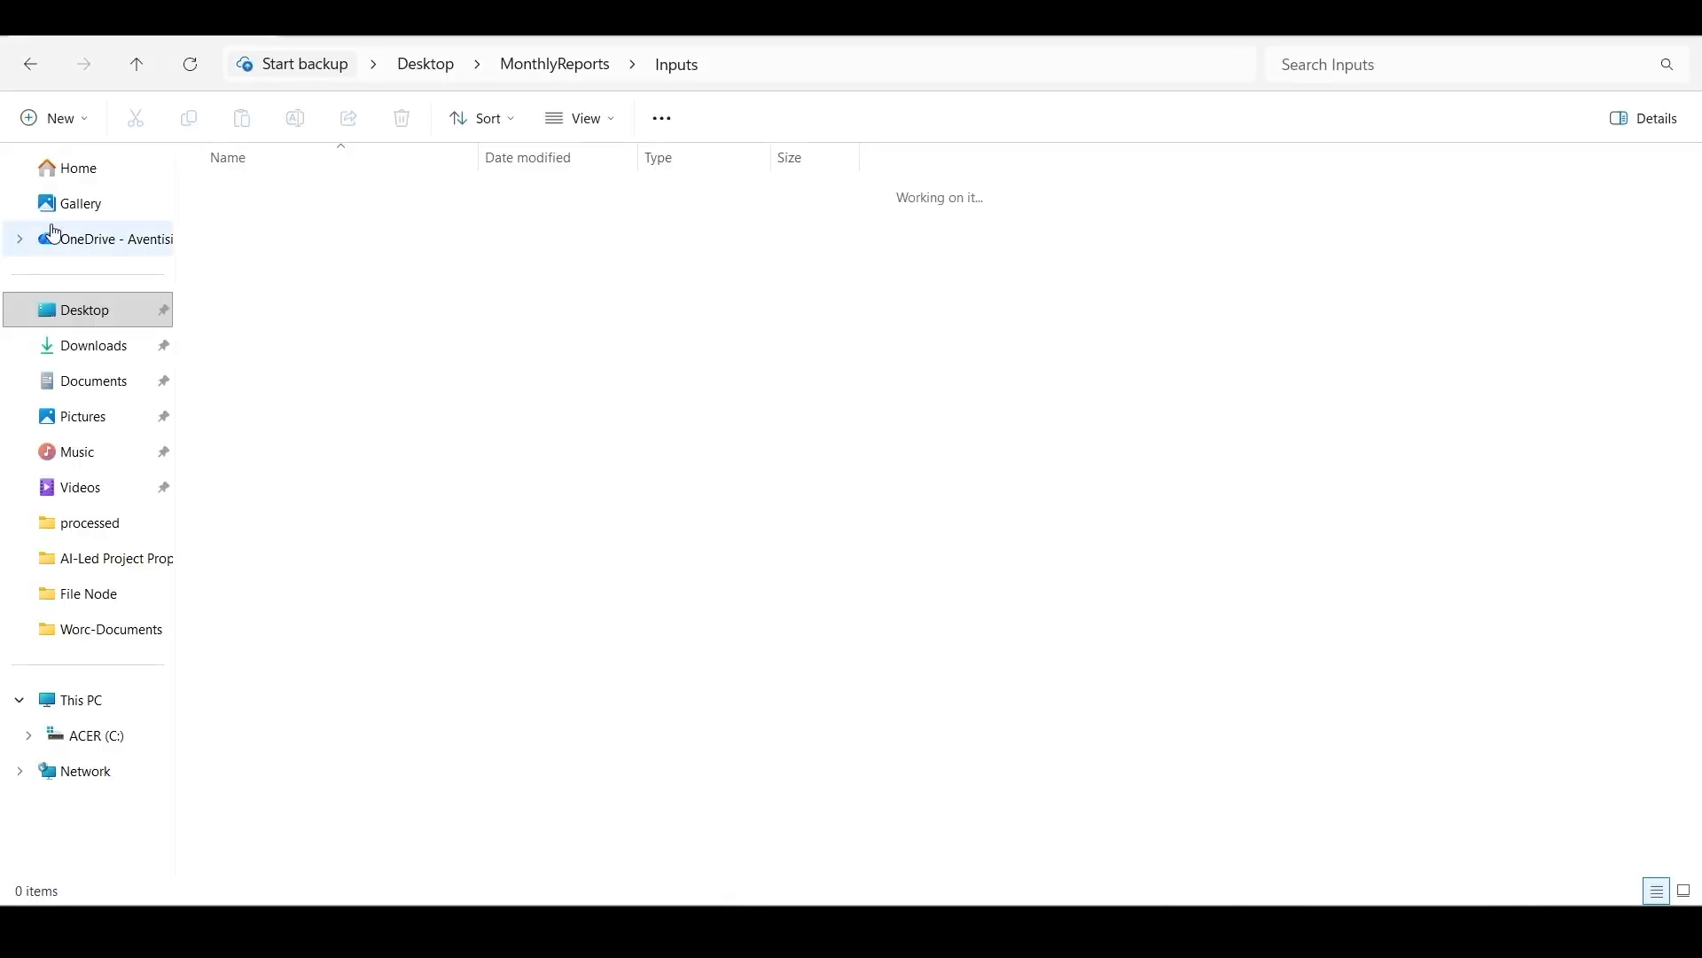
pyautogui.click(137, 65)
pyautogui.click(144, 70)
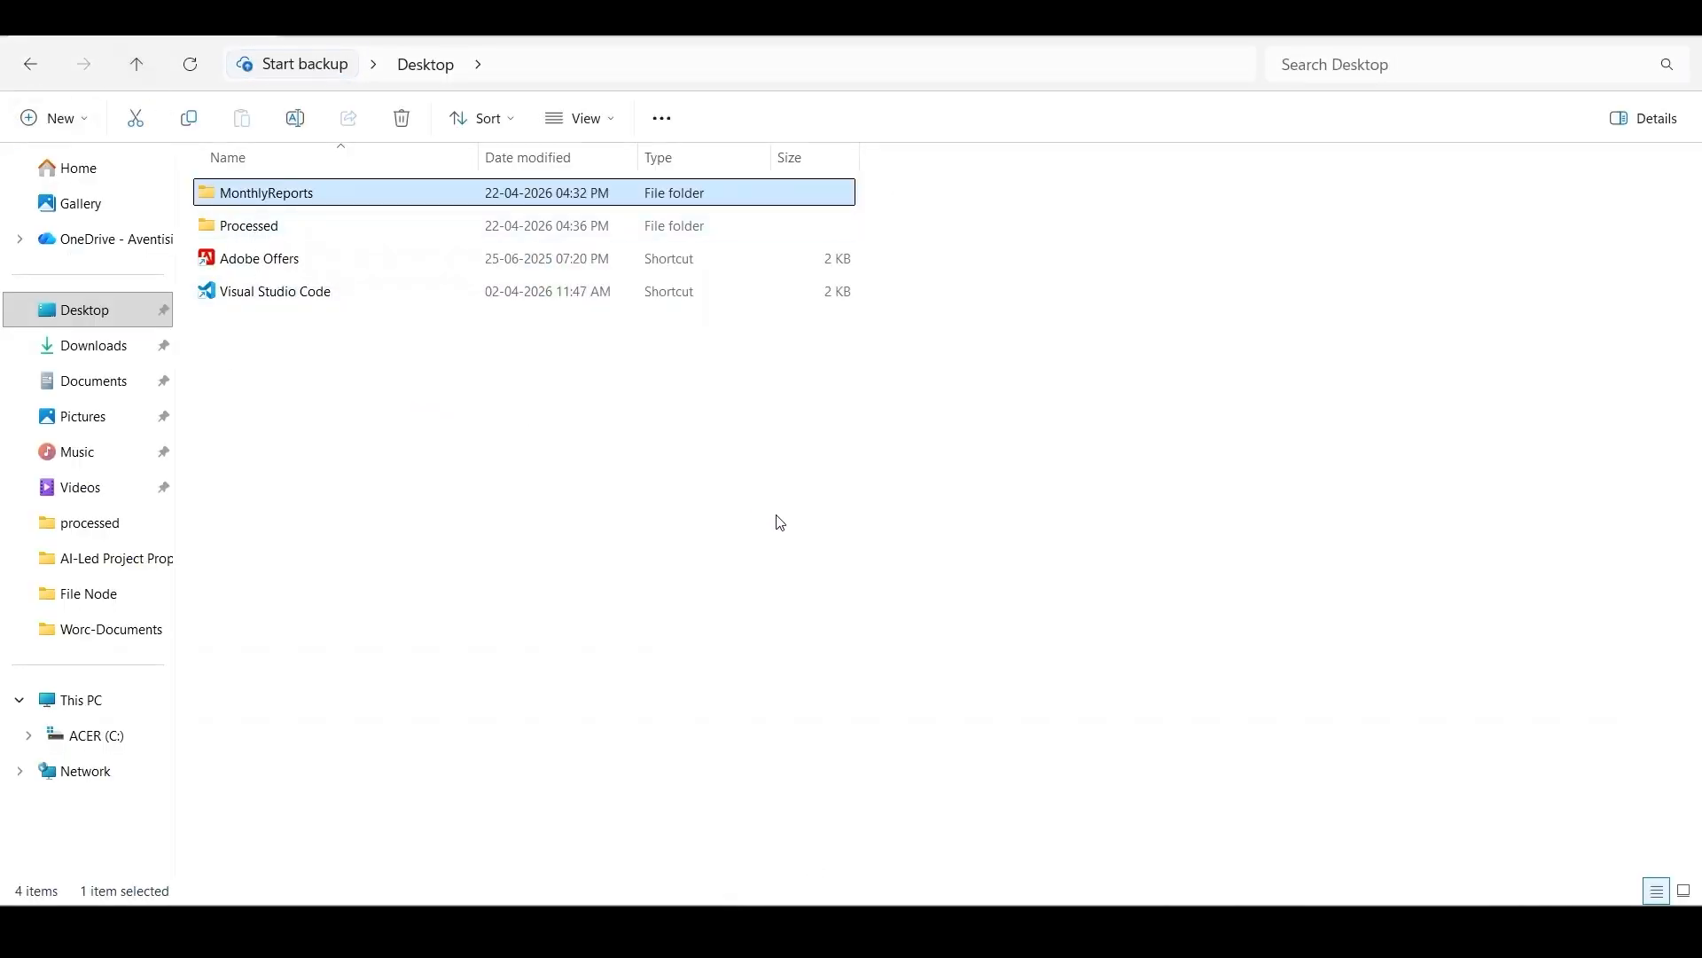
# Back in Agent Builder, add a Rename Folder node after Folder to Copy with {{SpecialFolderPath}}\Processed as the original folder path.
pyautogui.click(1024, 931)
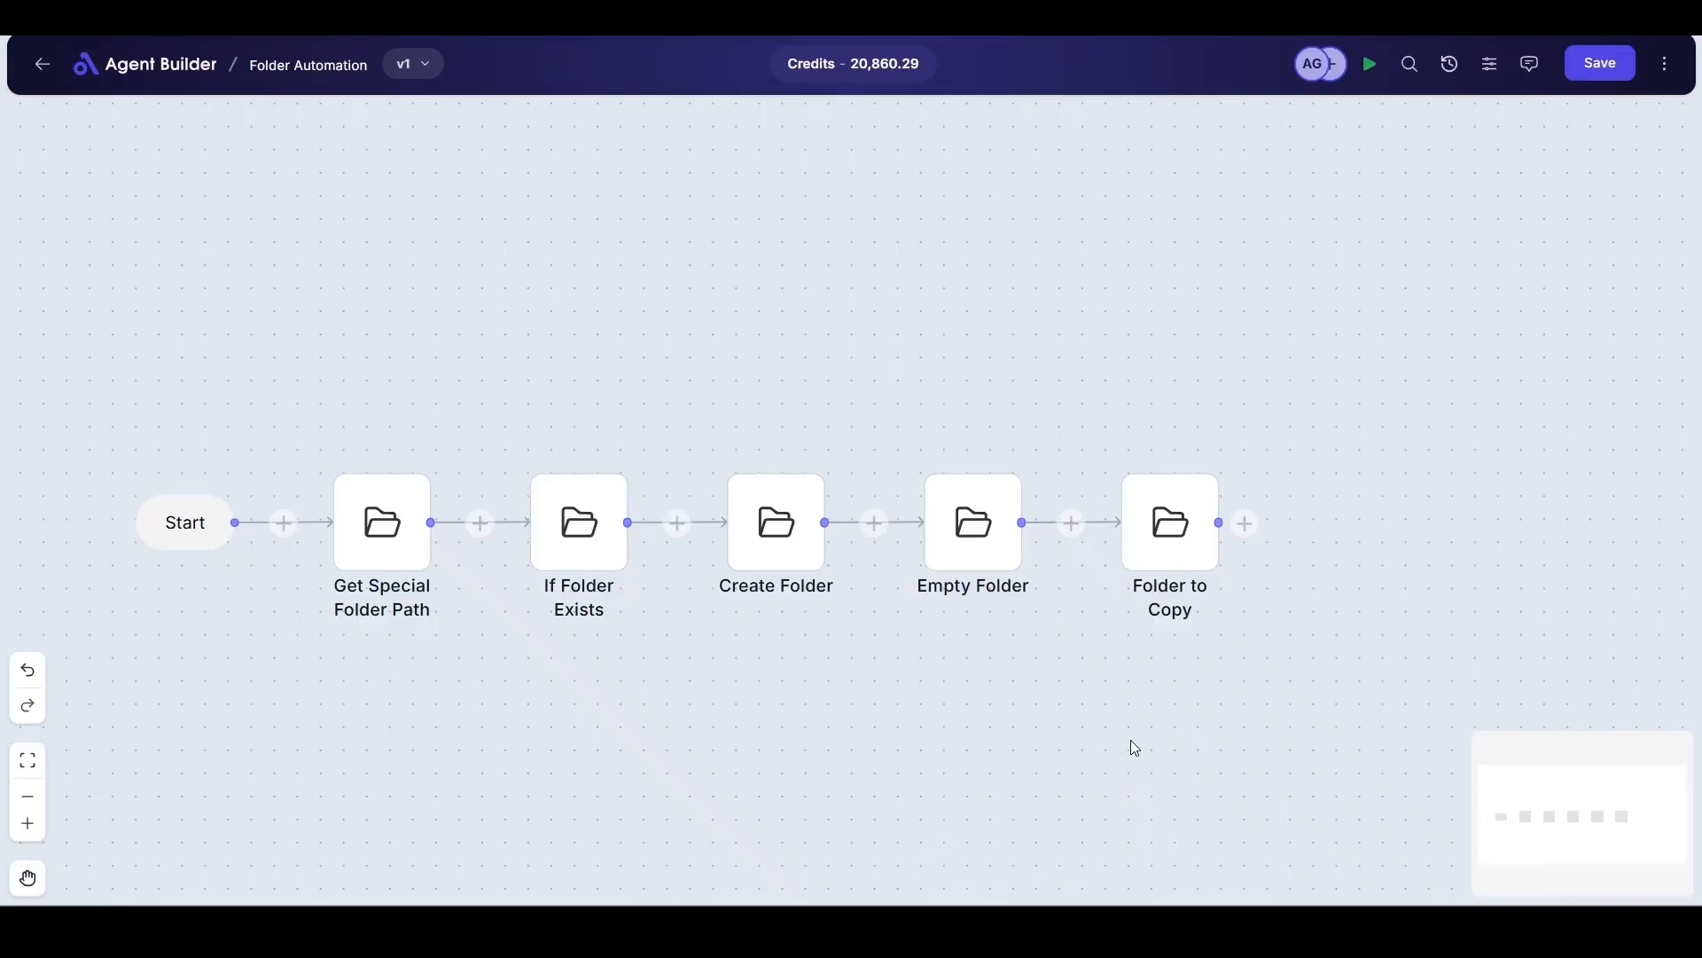
pyautogui.click(1242, 530)
pyautogui.scroll(-2, 1349, 596)
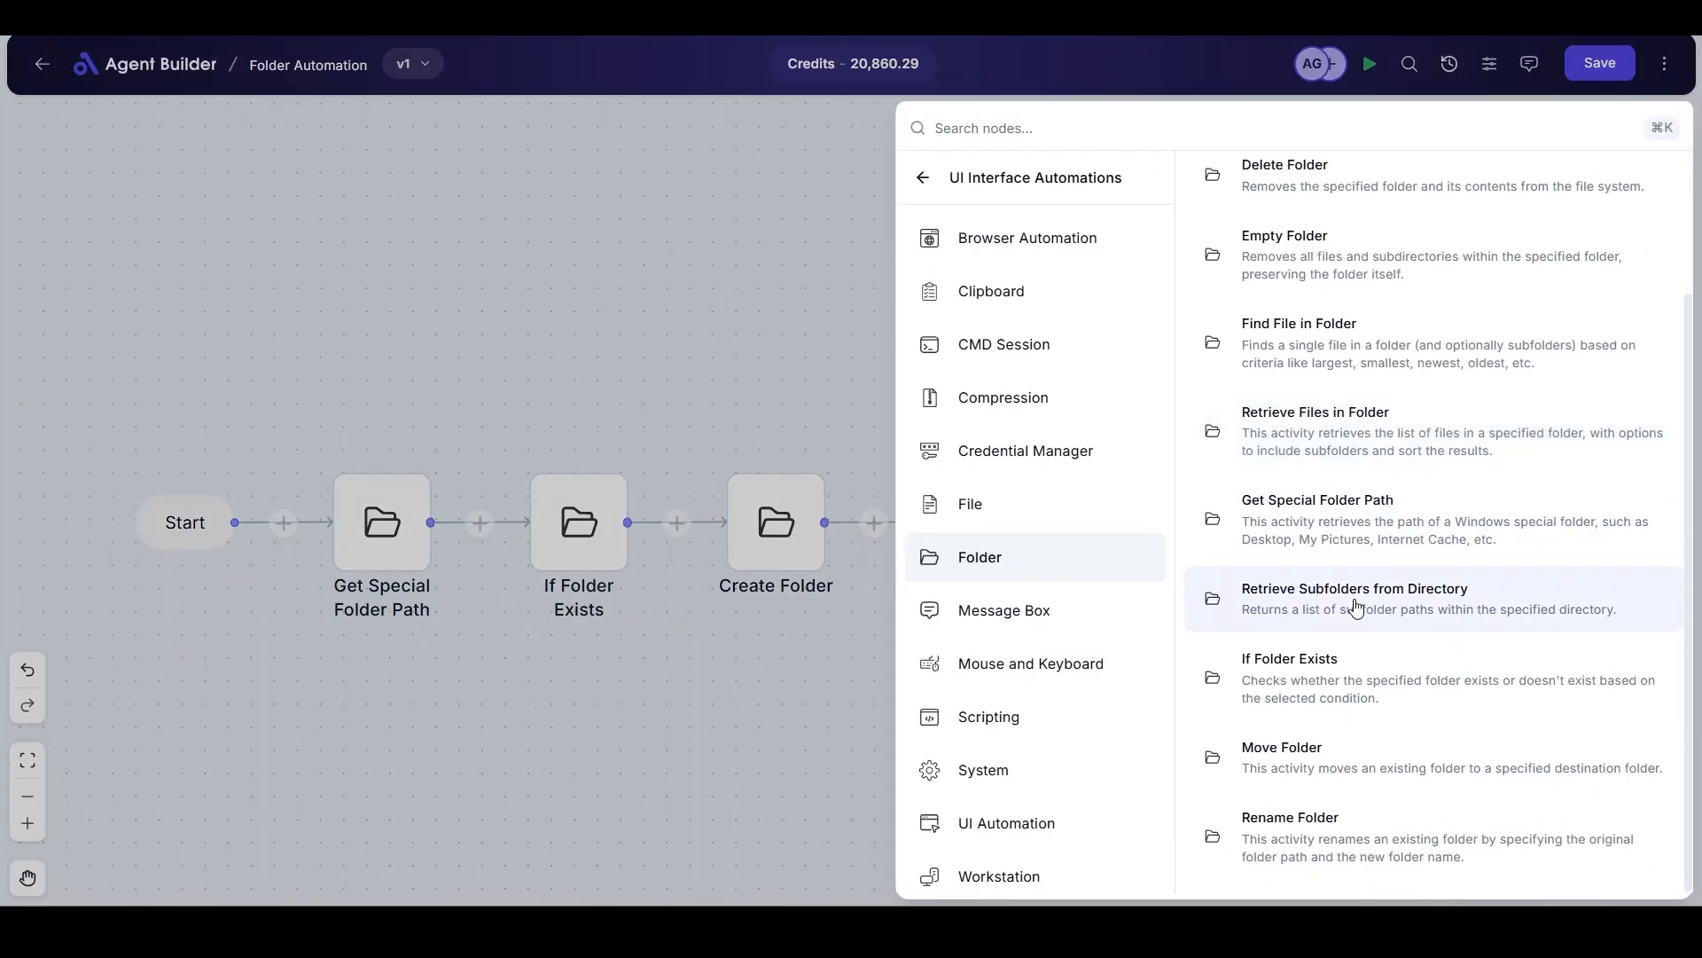
pyautogui.click(1349, 838)
pyautogui.click(1277, 284)
pyautogui.click(1614, 259)
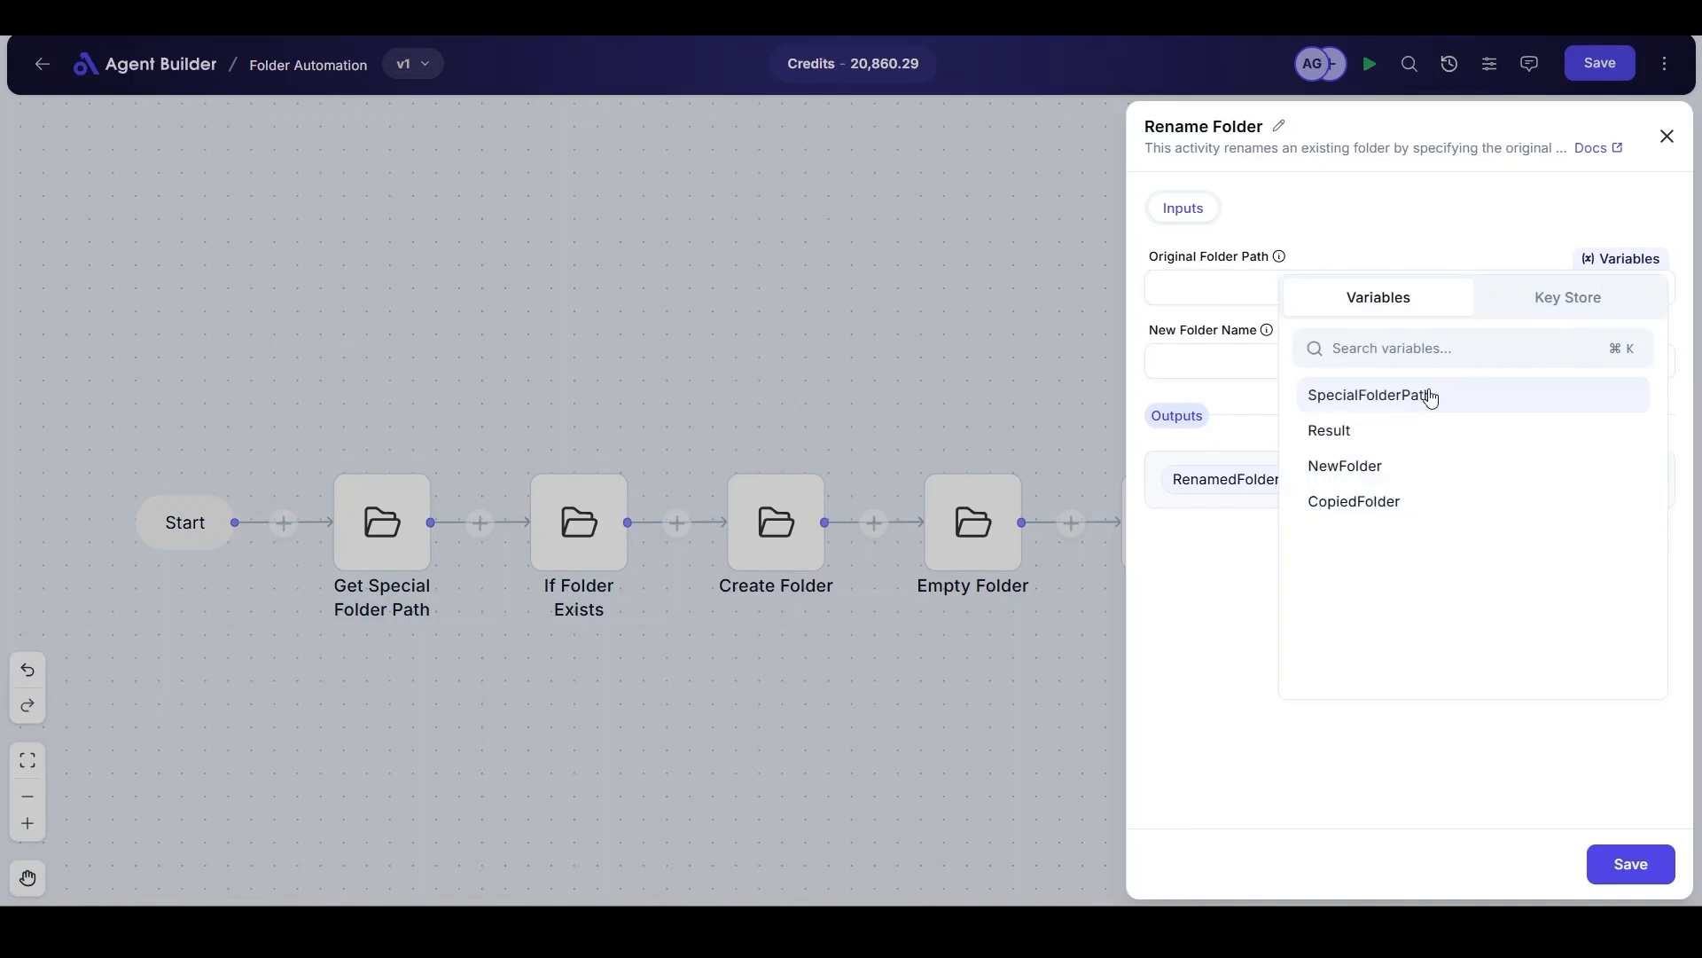
pyautogui.click(1428, 391)
pyautogui.write('\\Proce')
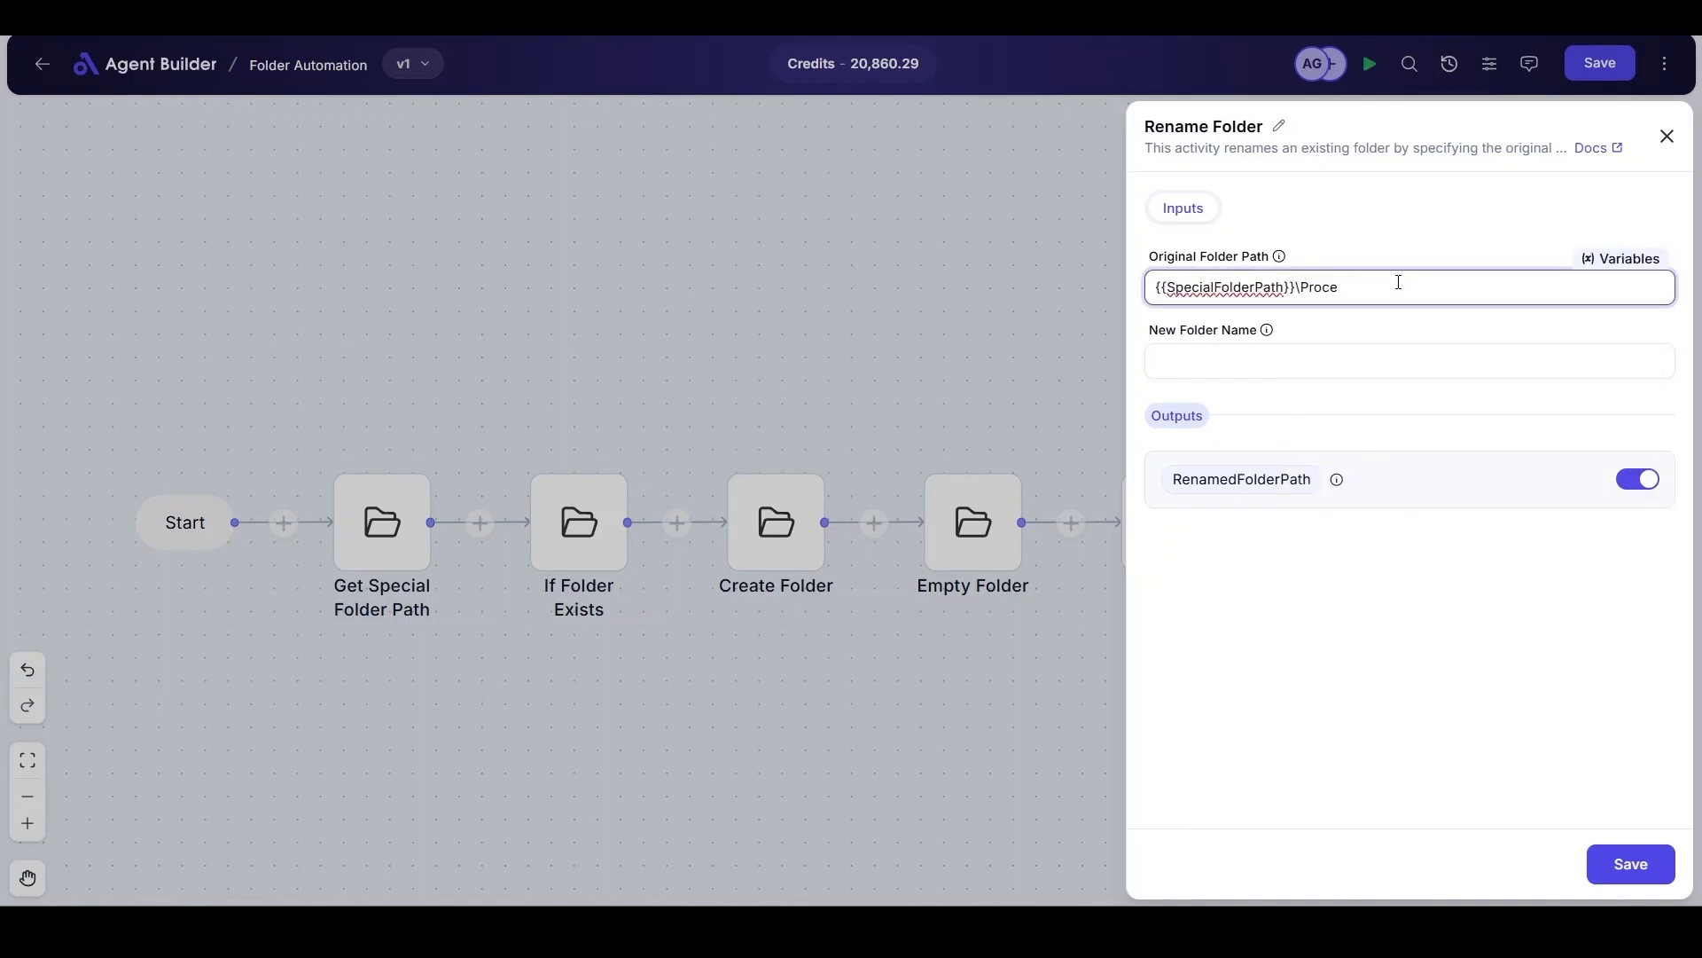
pyautogui.write('ssed')
# Set the new folder name to Processed_26April, save the Rename Folder node and run the workflow.
pyautogui.click(1348, 357)
pyautogui.write('Processed_26April')
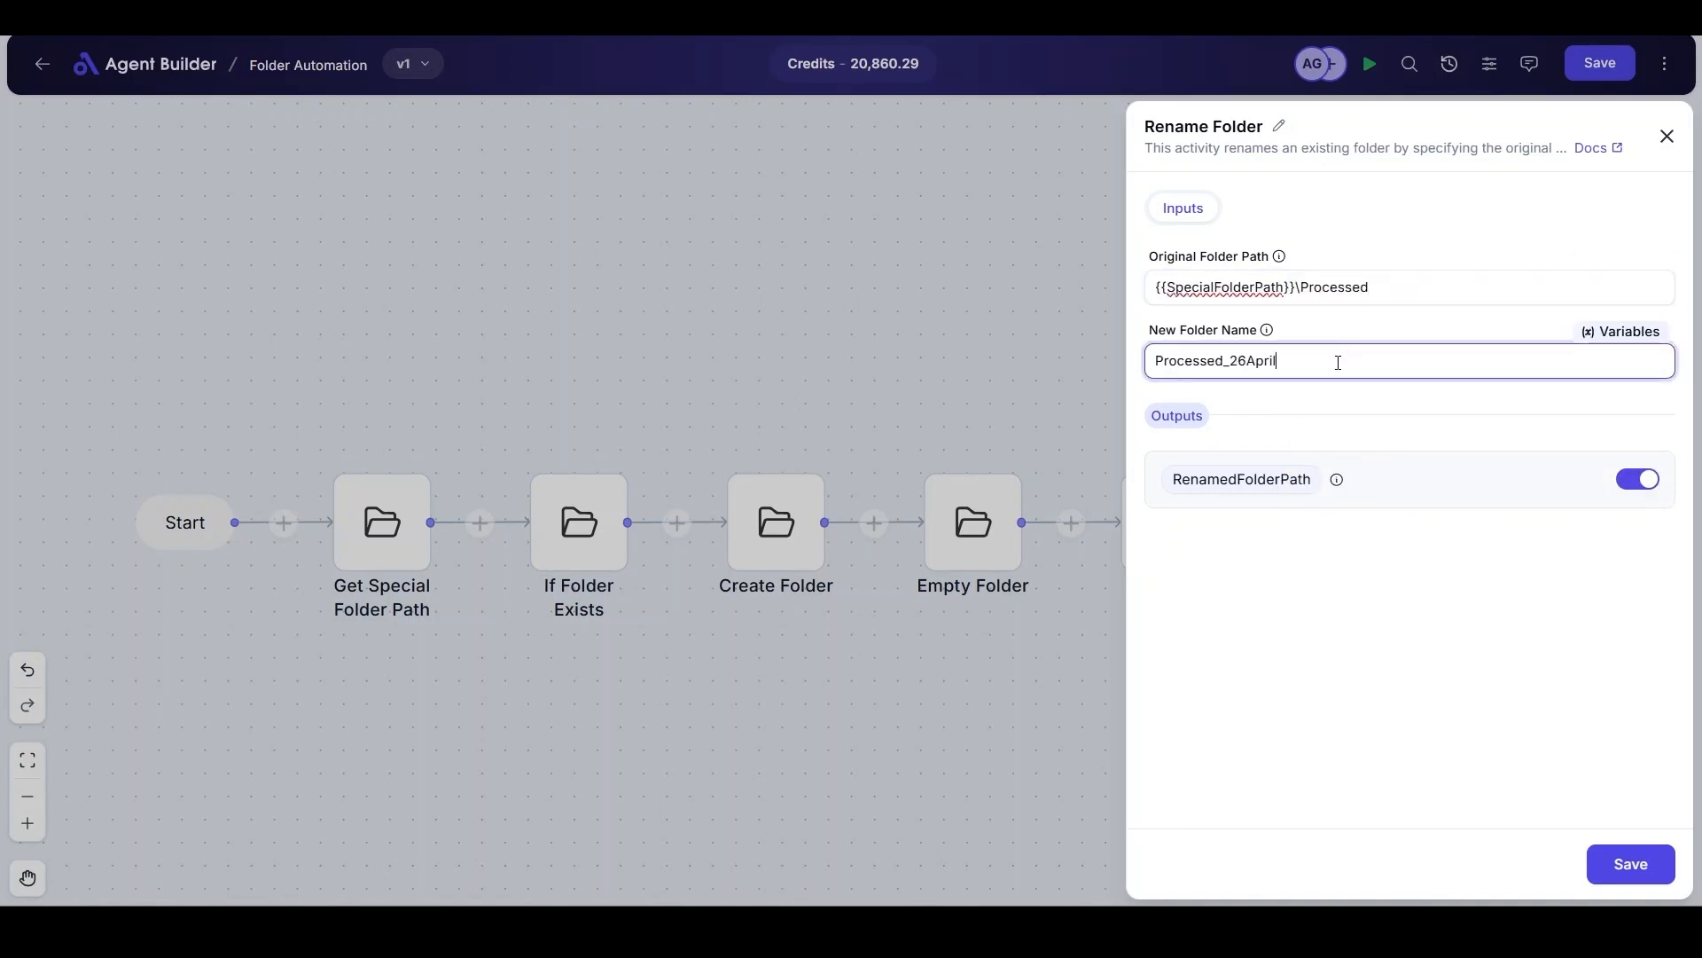
pyautogui.click(1630, 863)
pyautogui.click(1370, 64)
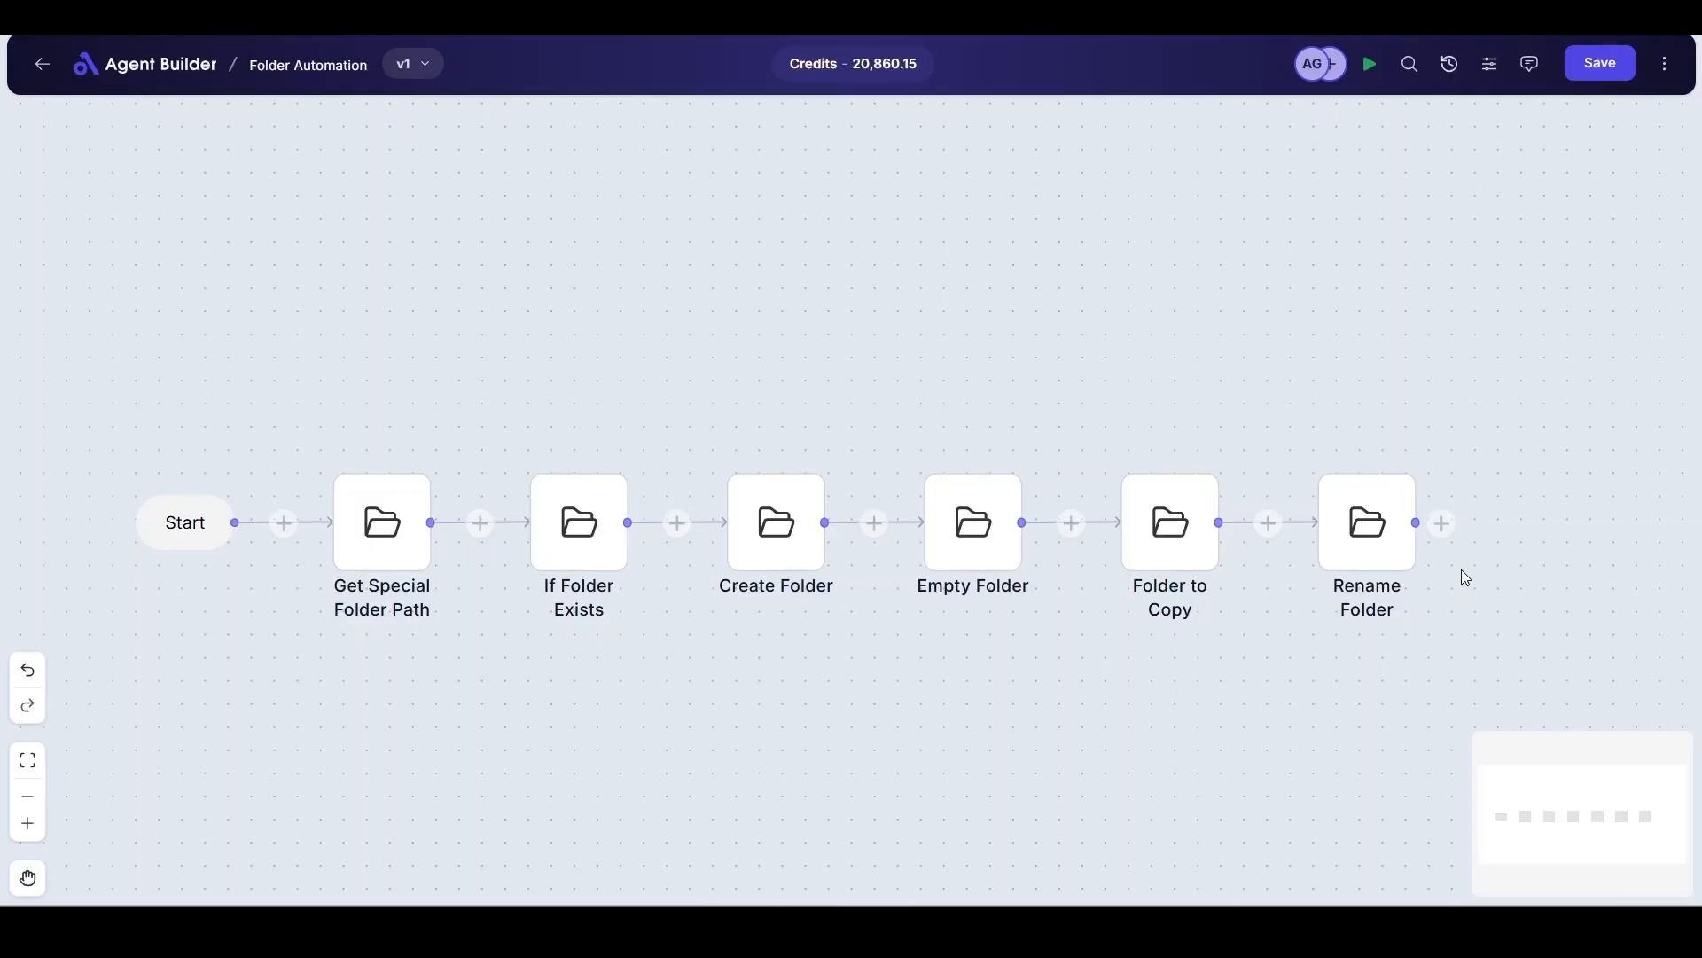
# Add a Move Folder node after Rename Folder and insert the SpecialFolderPath variable as its folder to move.
pyautogui.hscroll(3, 1461, 569)
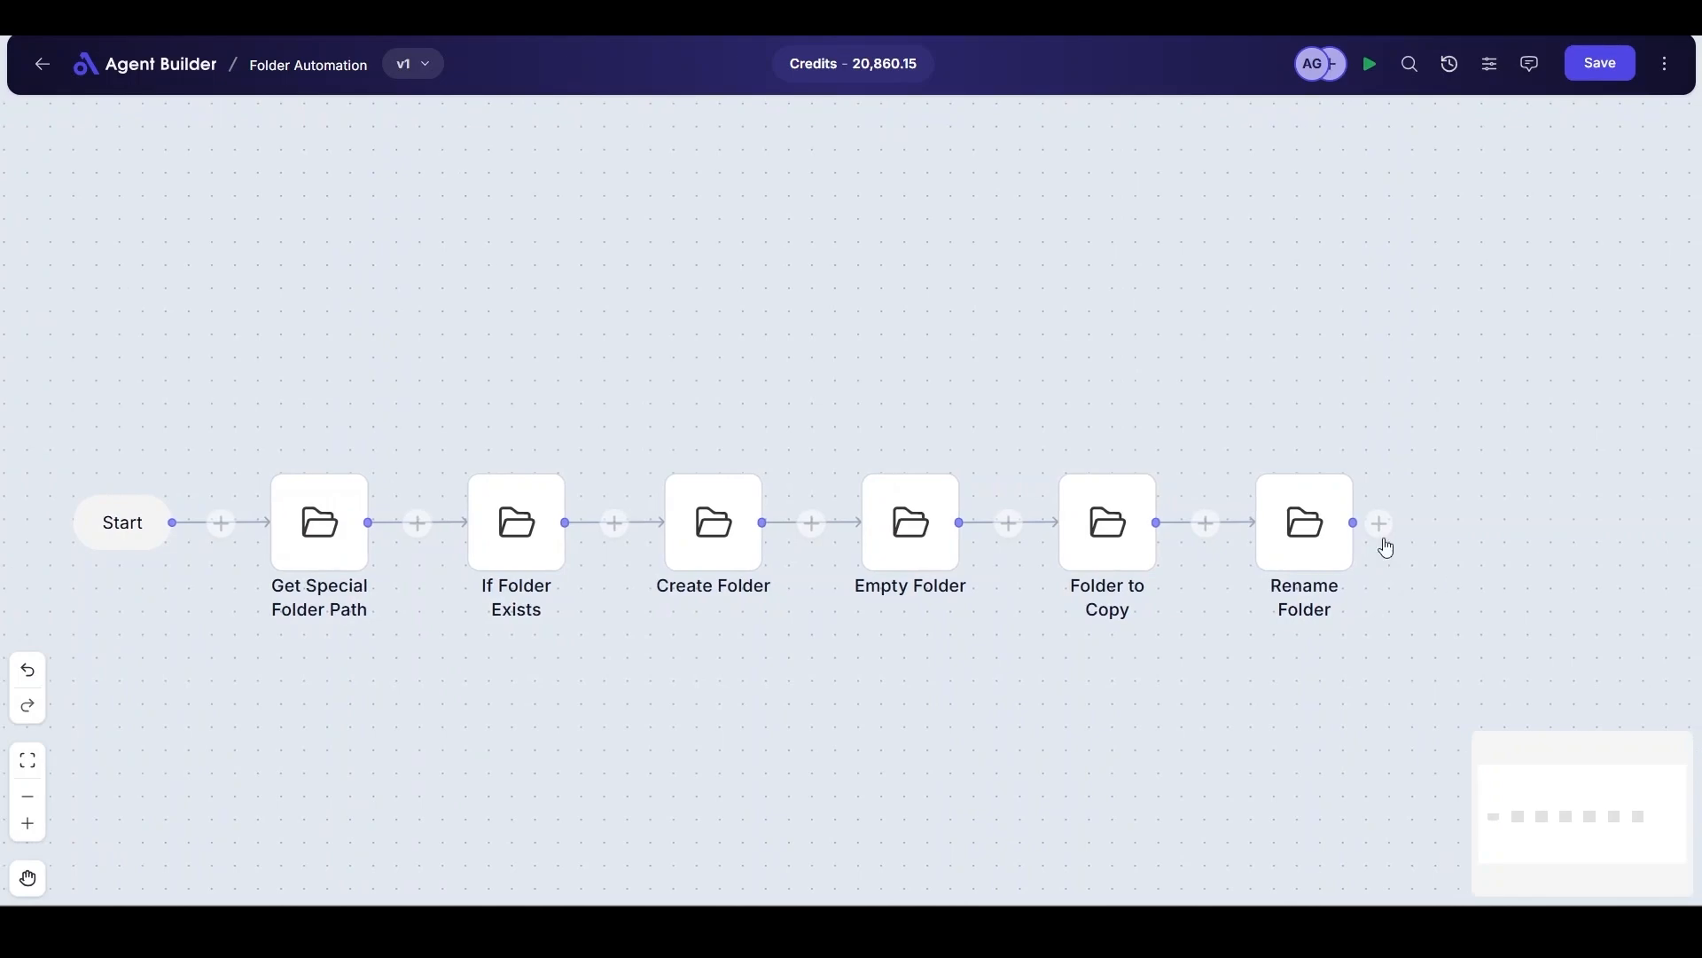
pyautogui.click(1381, 525)
pyautogui.scroll(-2, 1339, 603)
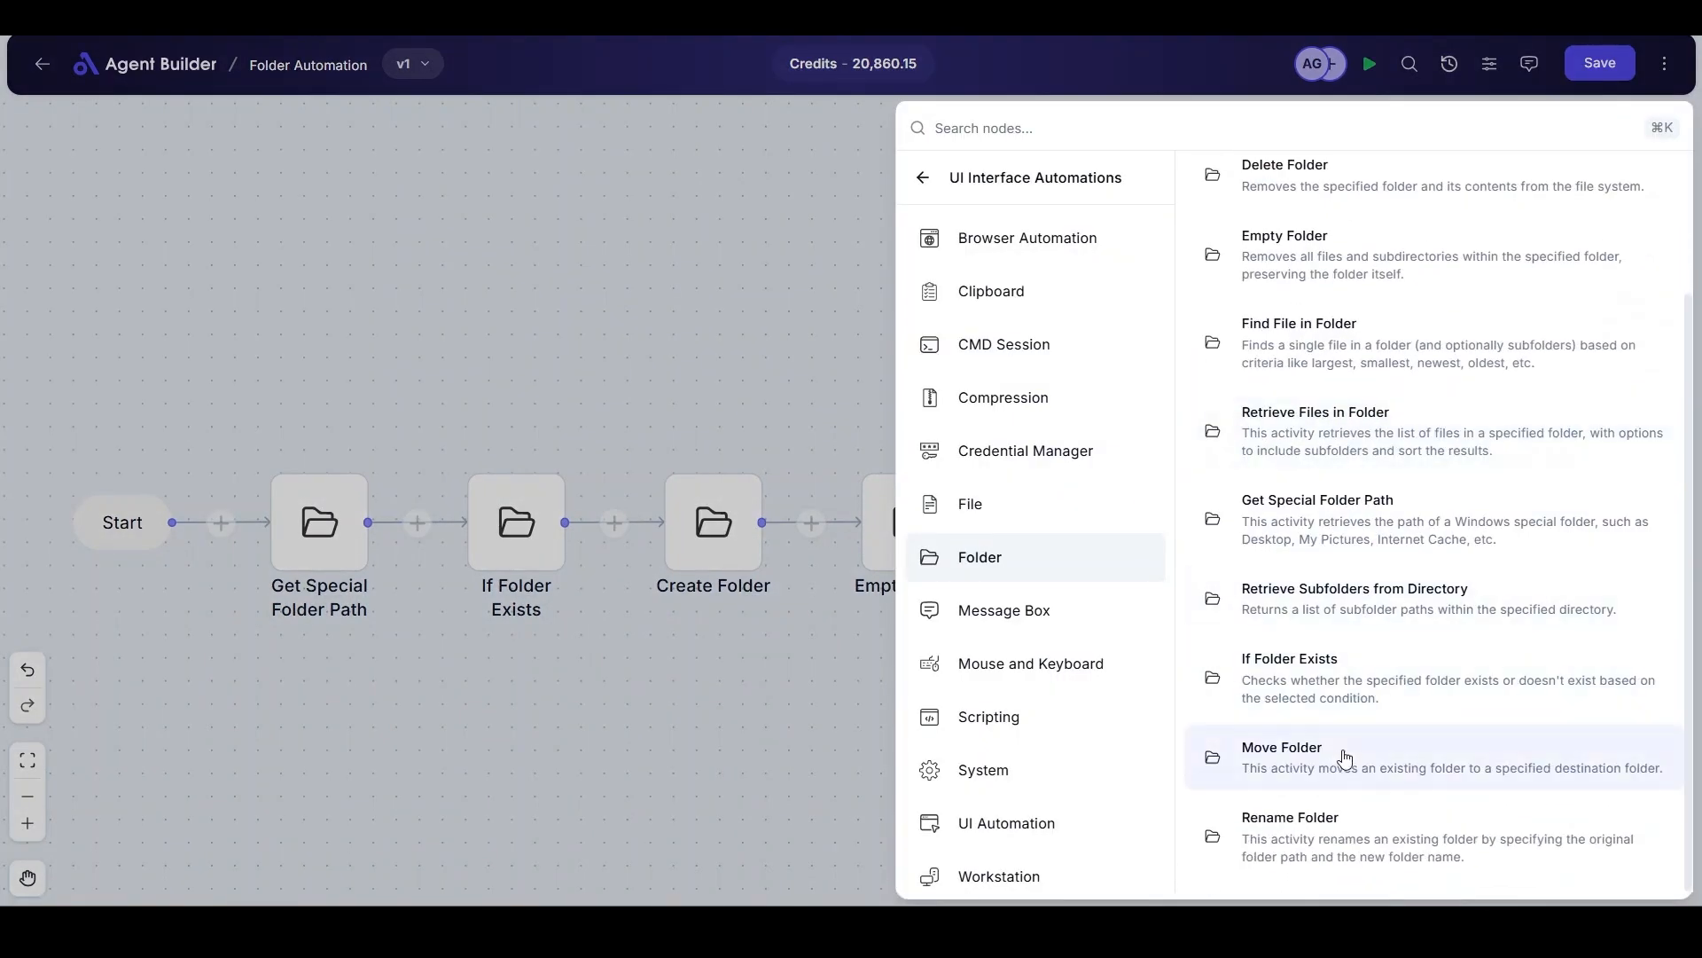
pyautogui.click(1342, 755)
pyautogui.click(1326, 282)
pyautogui.click(1611, 263)
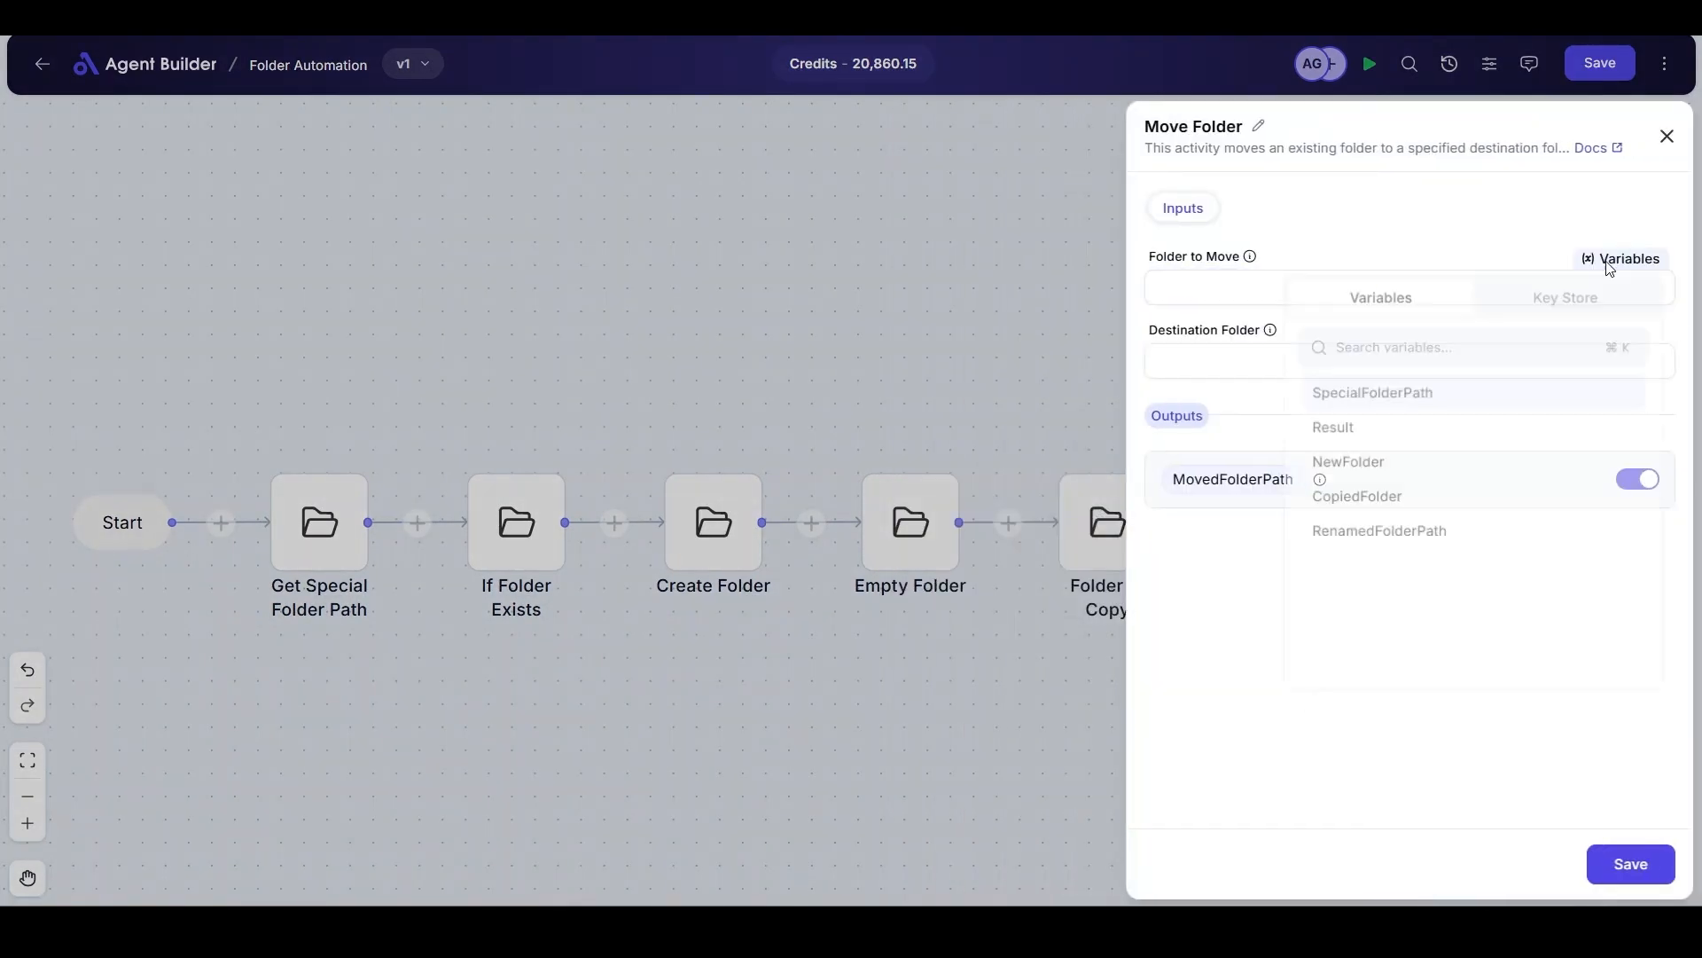
pyautogui.click(1379, 405)
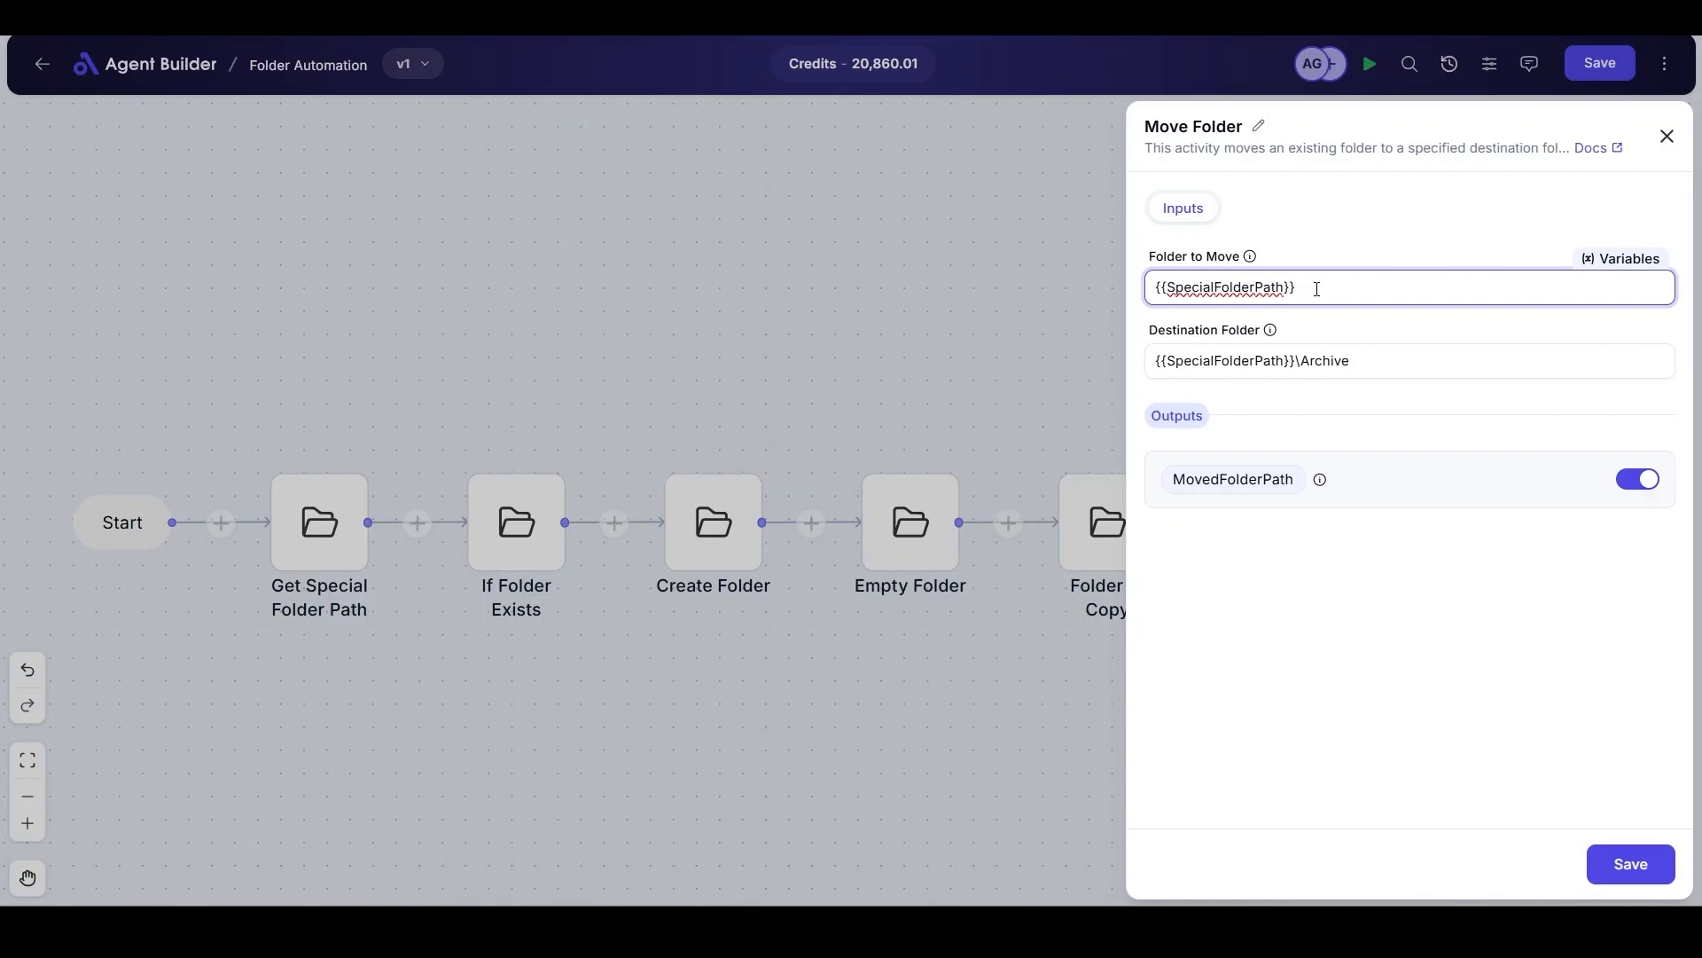
# Complete the Move Folder source as {{SpecialFolderPath}}\\MonthlyReports\Processed, set the destination to {{SpecialFolderPath}}\MonthlyReports\Archive, and save the node.
pyautogui.write('\\')
pyautogui.write('\\MonthlyReports\\Processed')
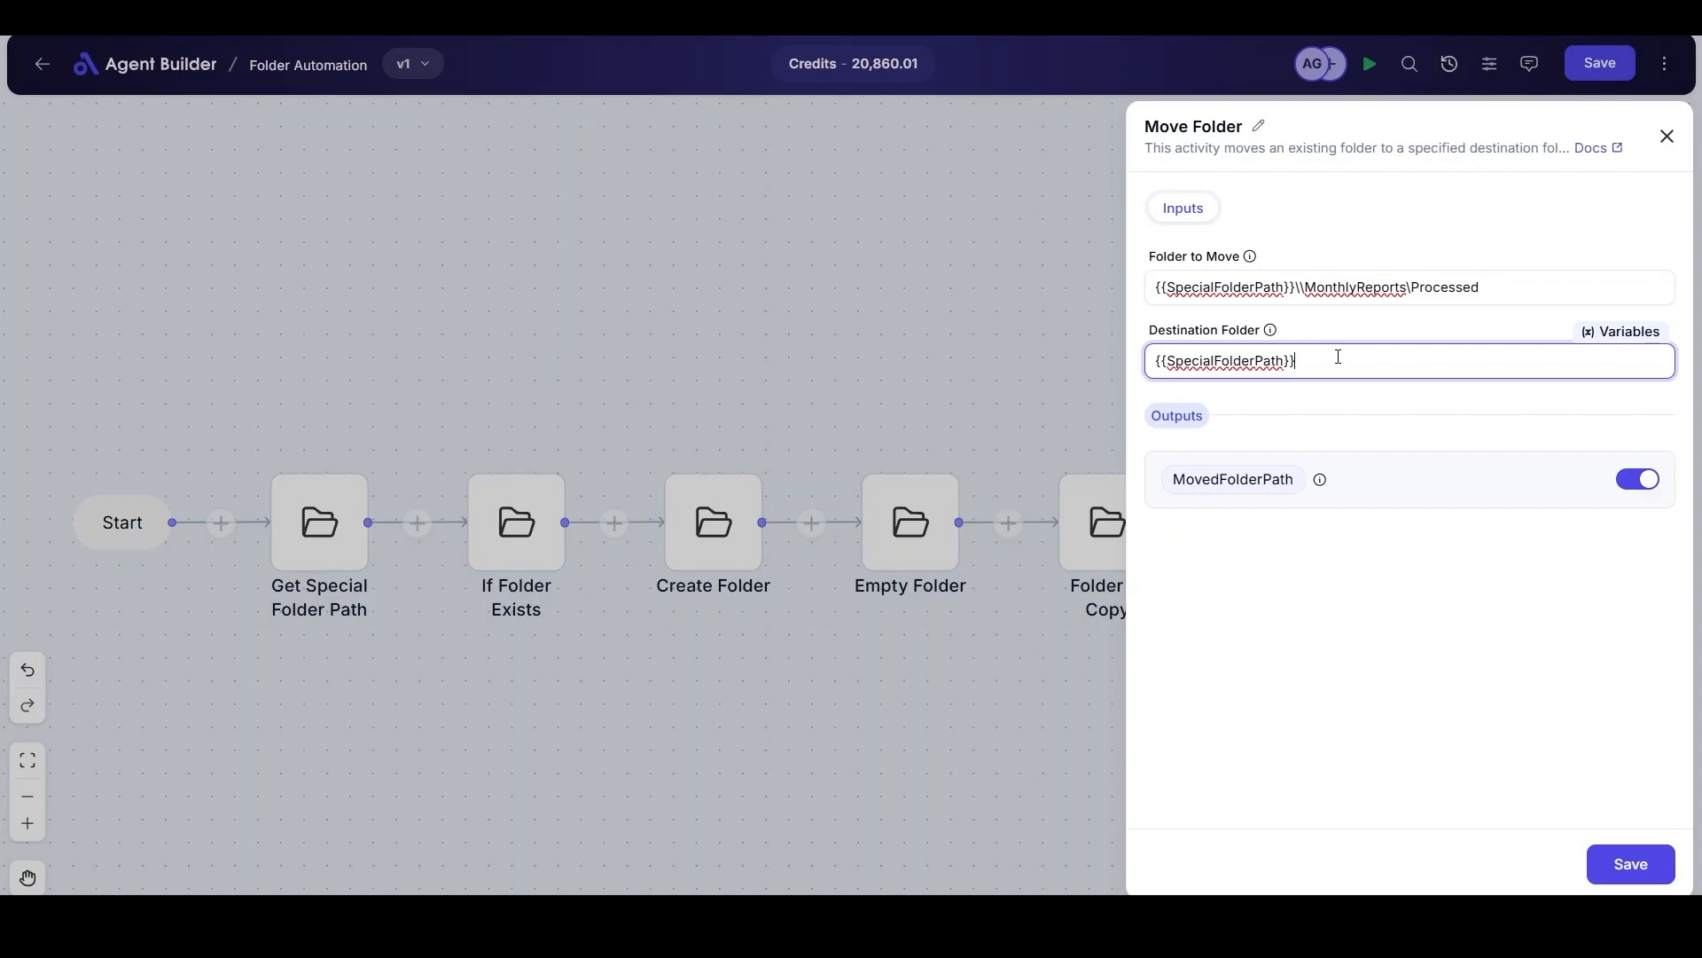
pyautogui.write('MonthlyReports\\Archive')
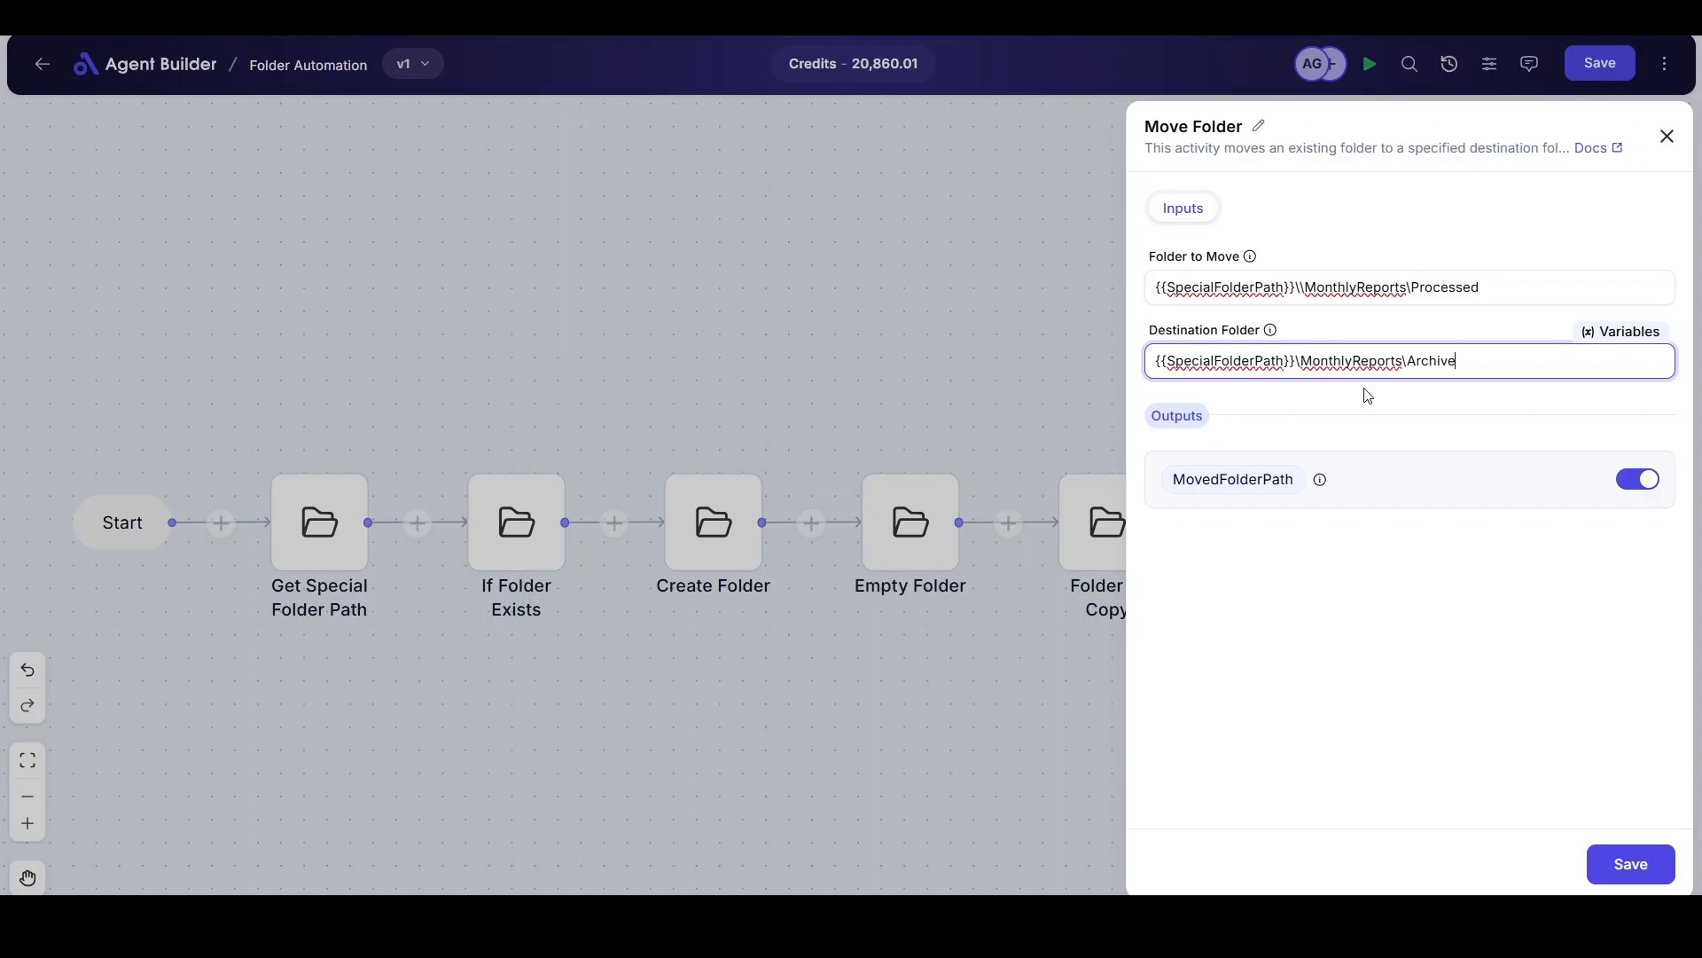
pyautogui.click(1635, 865)
# Run the workflow and check the Archive folder inside MonthlyReports in File Explorer for the moved Processed folder.
pyautogui.click(1370, 64)
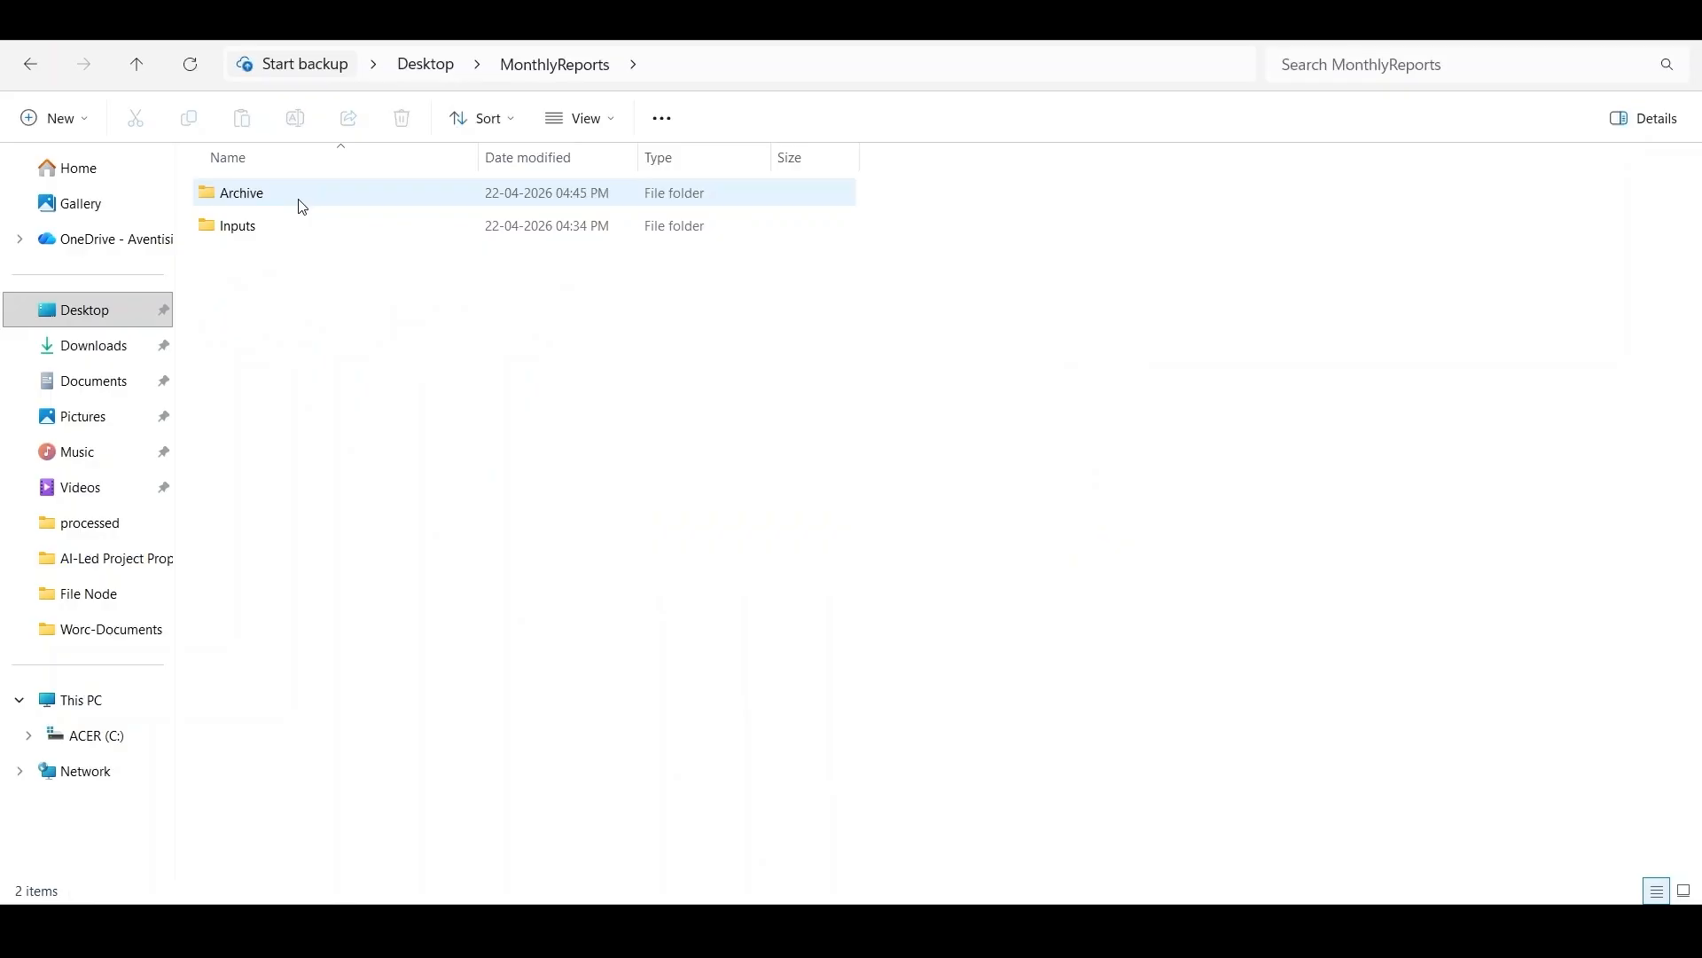
pyautogui.doubleClick(296, 203)
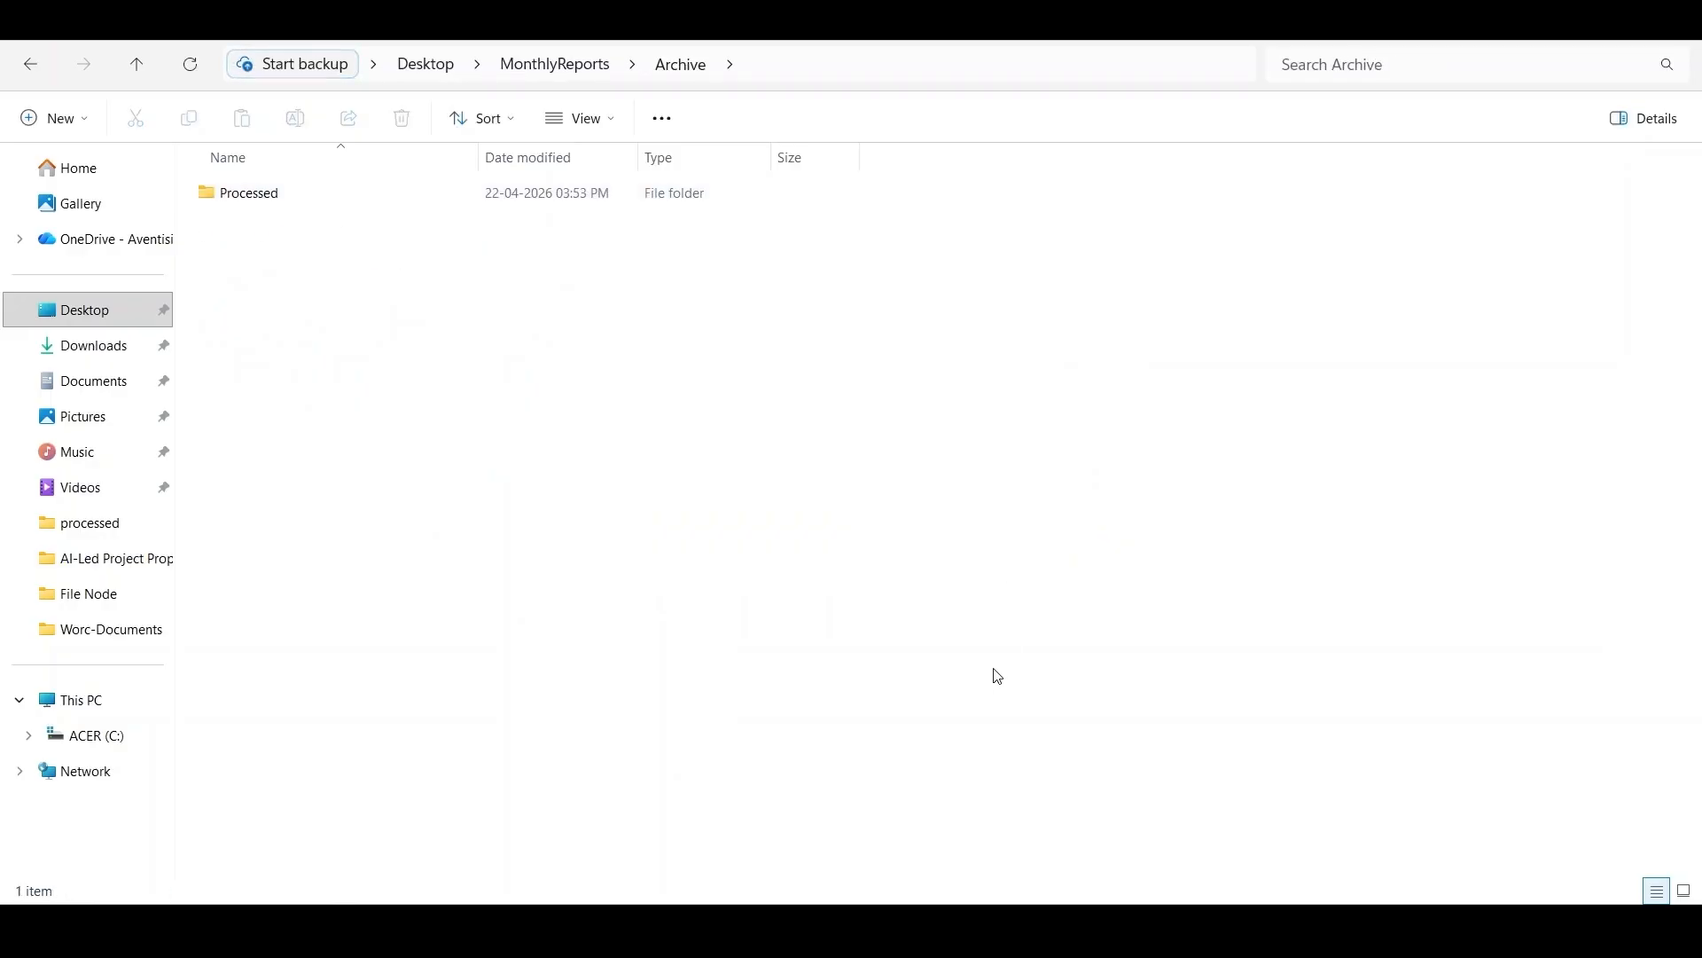
# Back in Agent Builder, add a Retrieve Files in Folder node after Move Folder with {{SpecialFolderPath}}\MonthlyReports\Inputs as the folder path.
pyautogui.click(1023, 930)
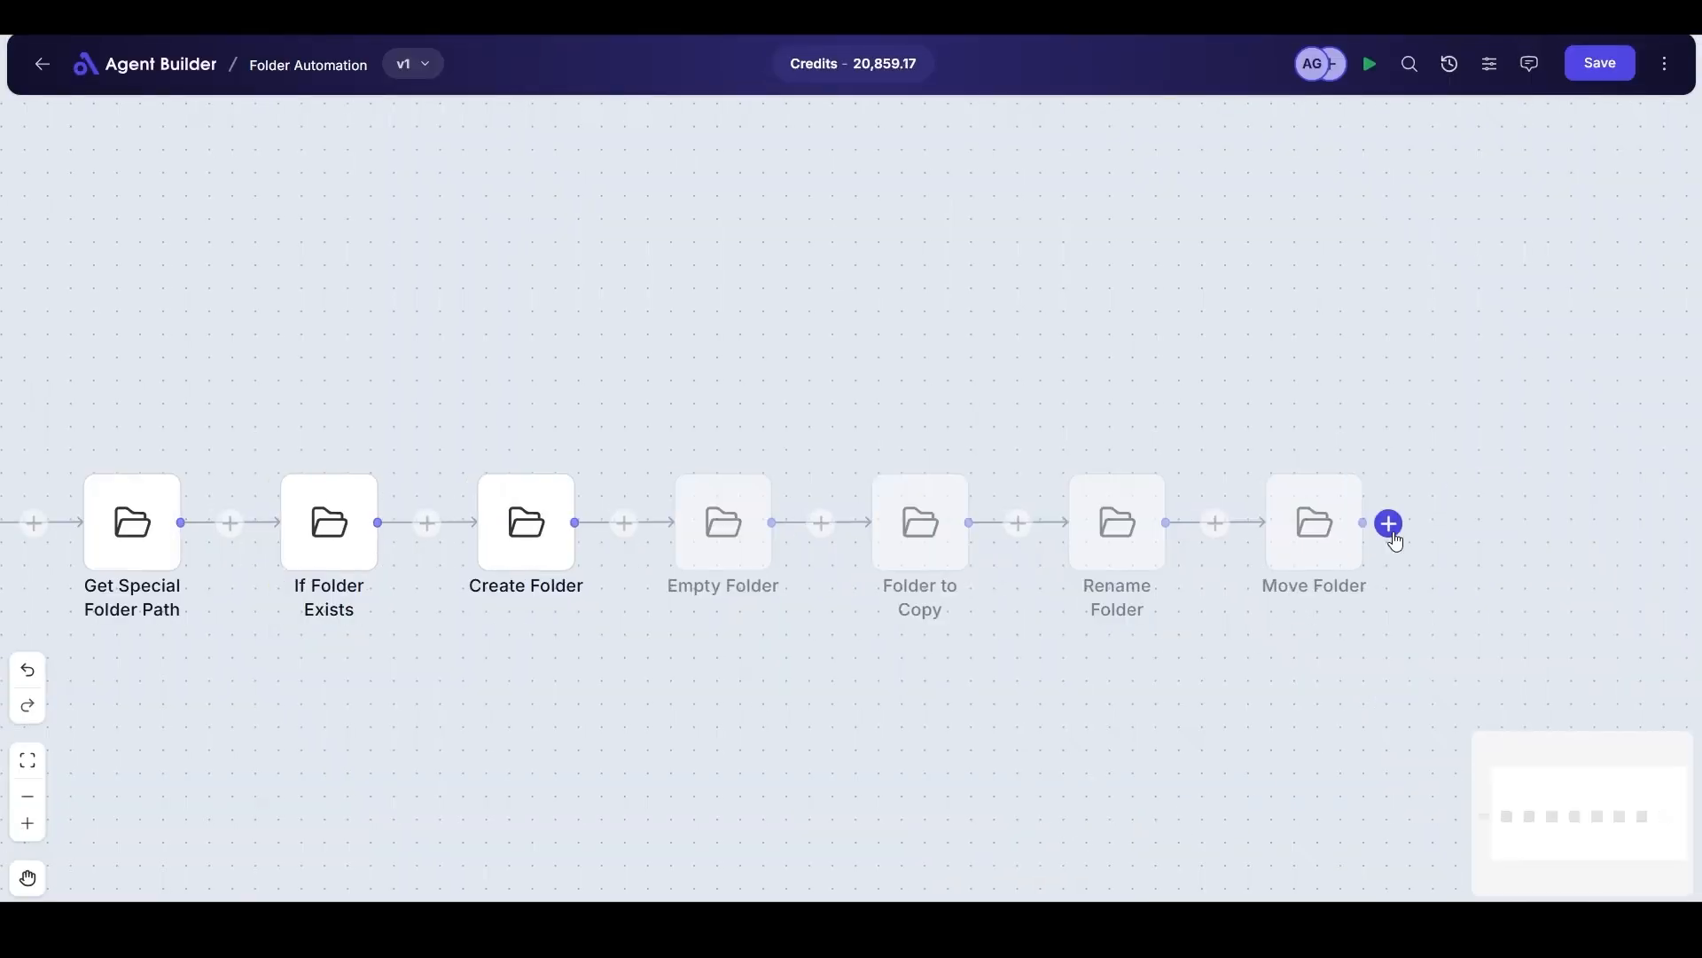
pyautogui.click(1390, 524)
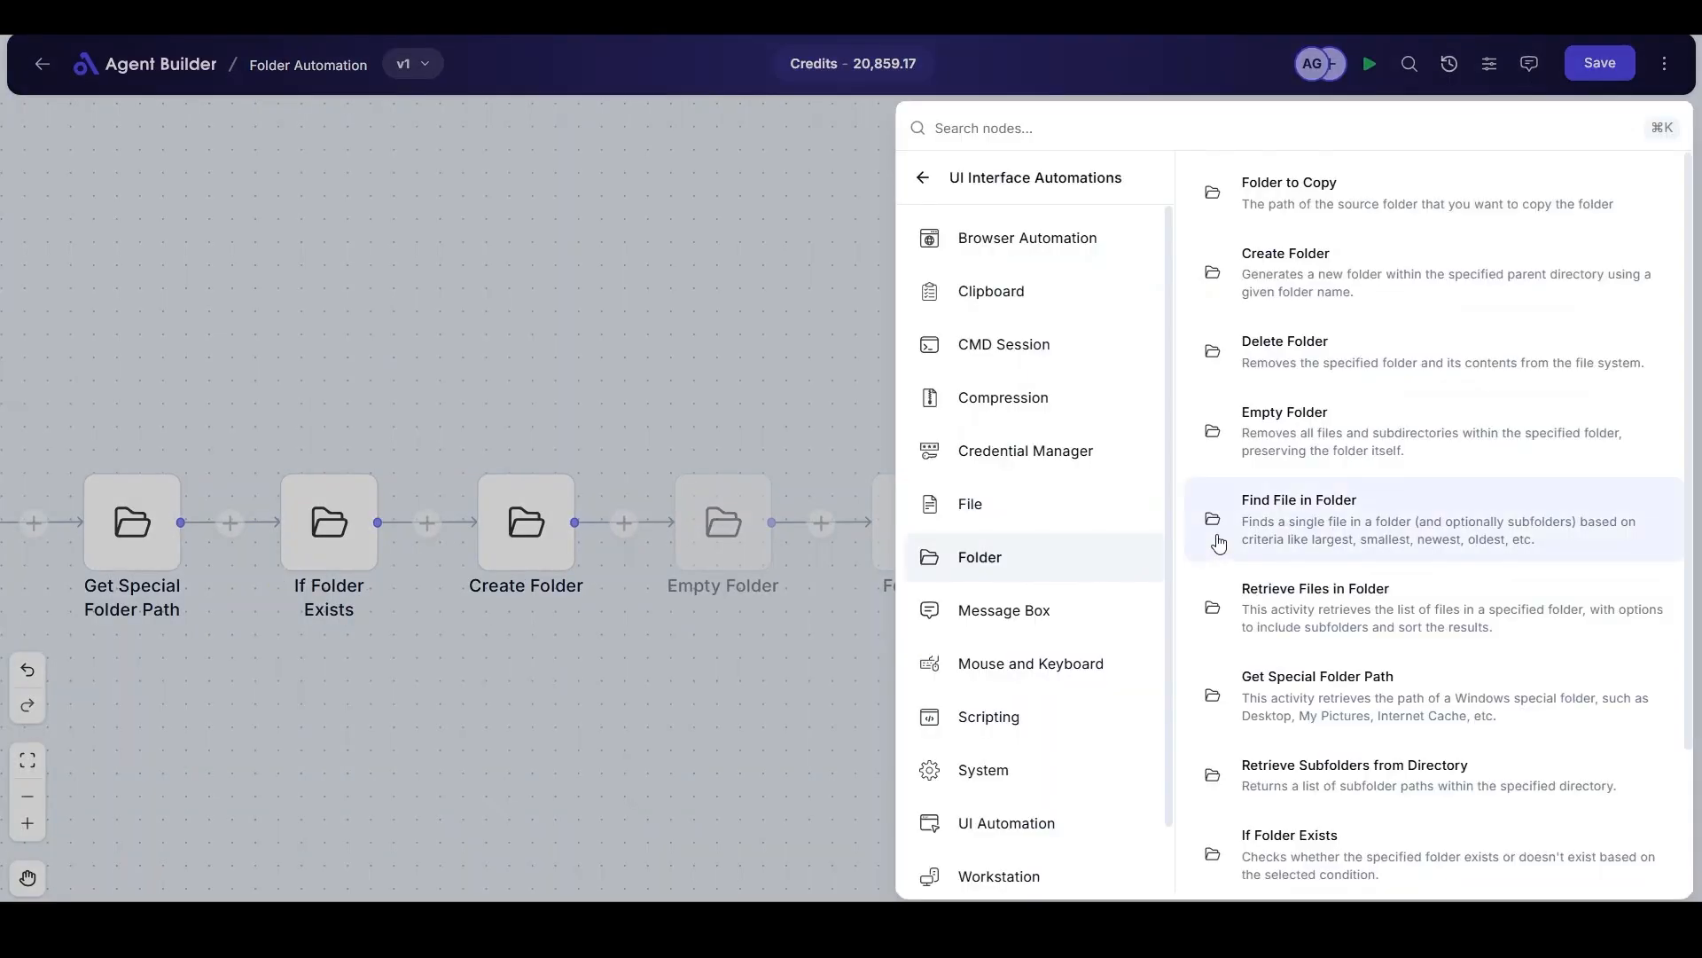
pyautogui.click(1308, 610)
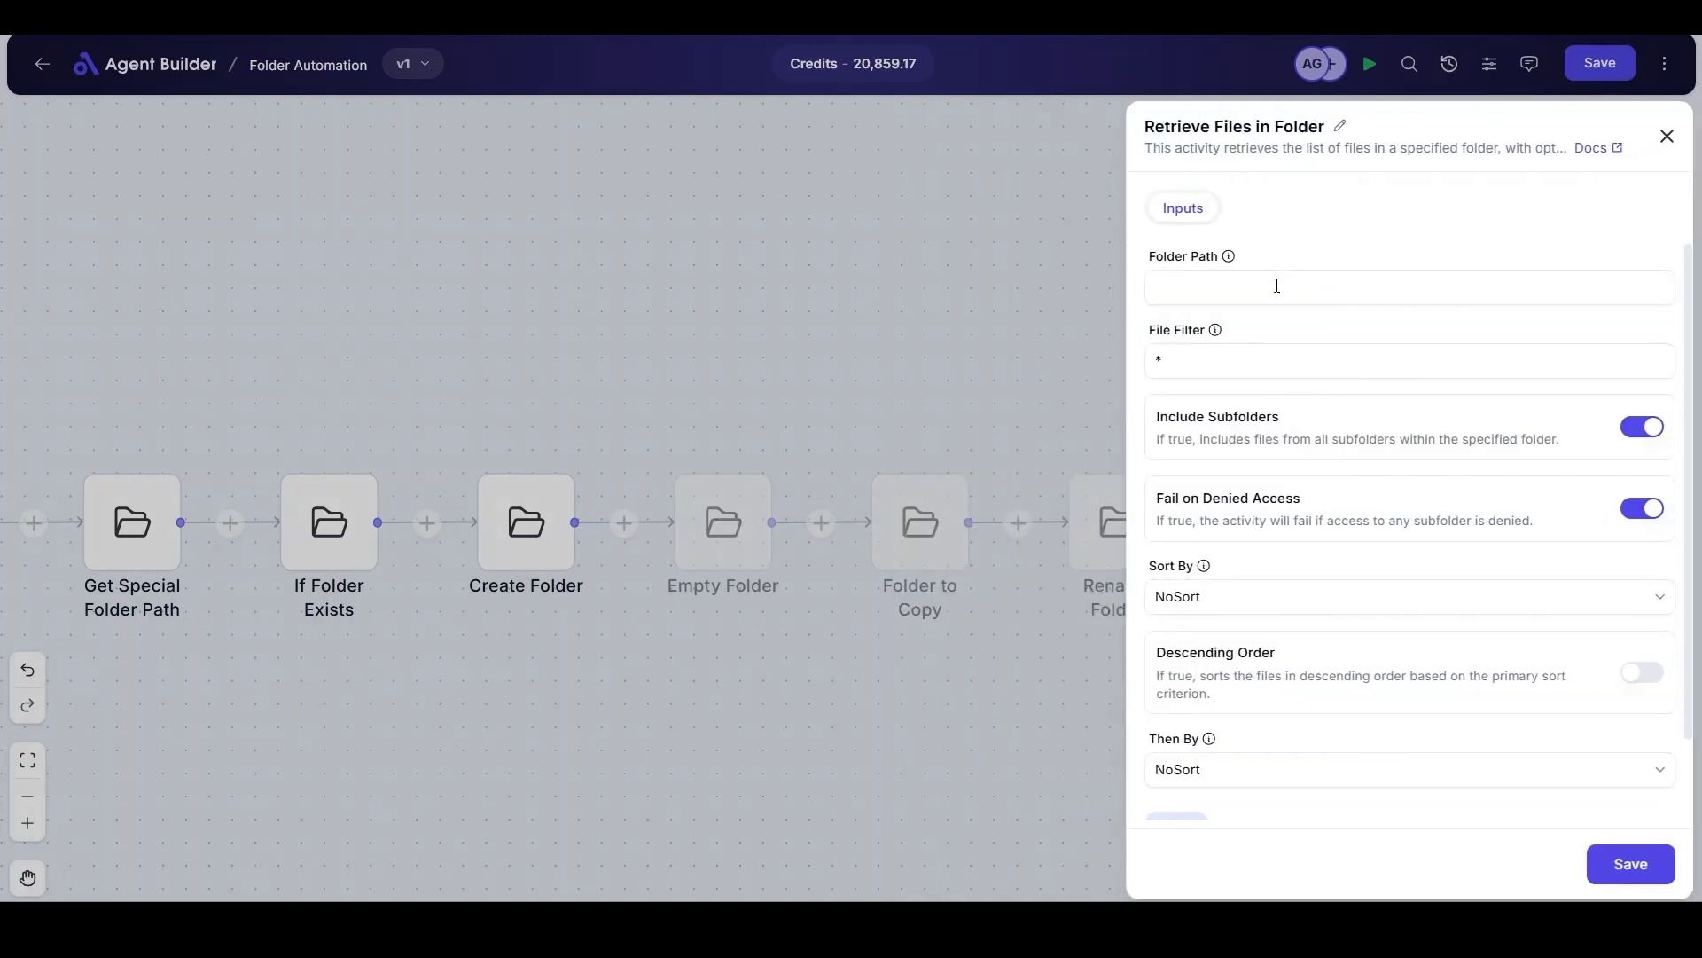
pyautogui.click(1276, 286)
pyautogui.click(1611, 259)
pyautogui.click(1448, 391)
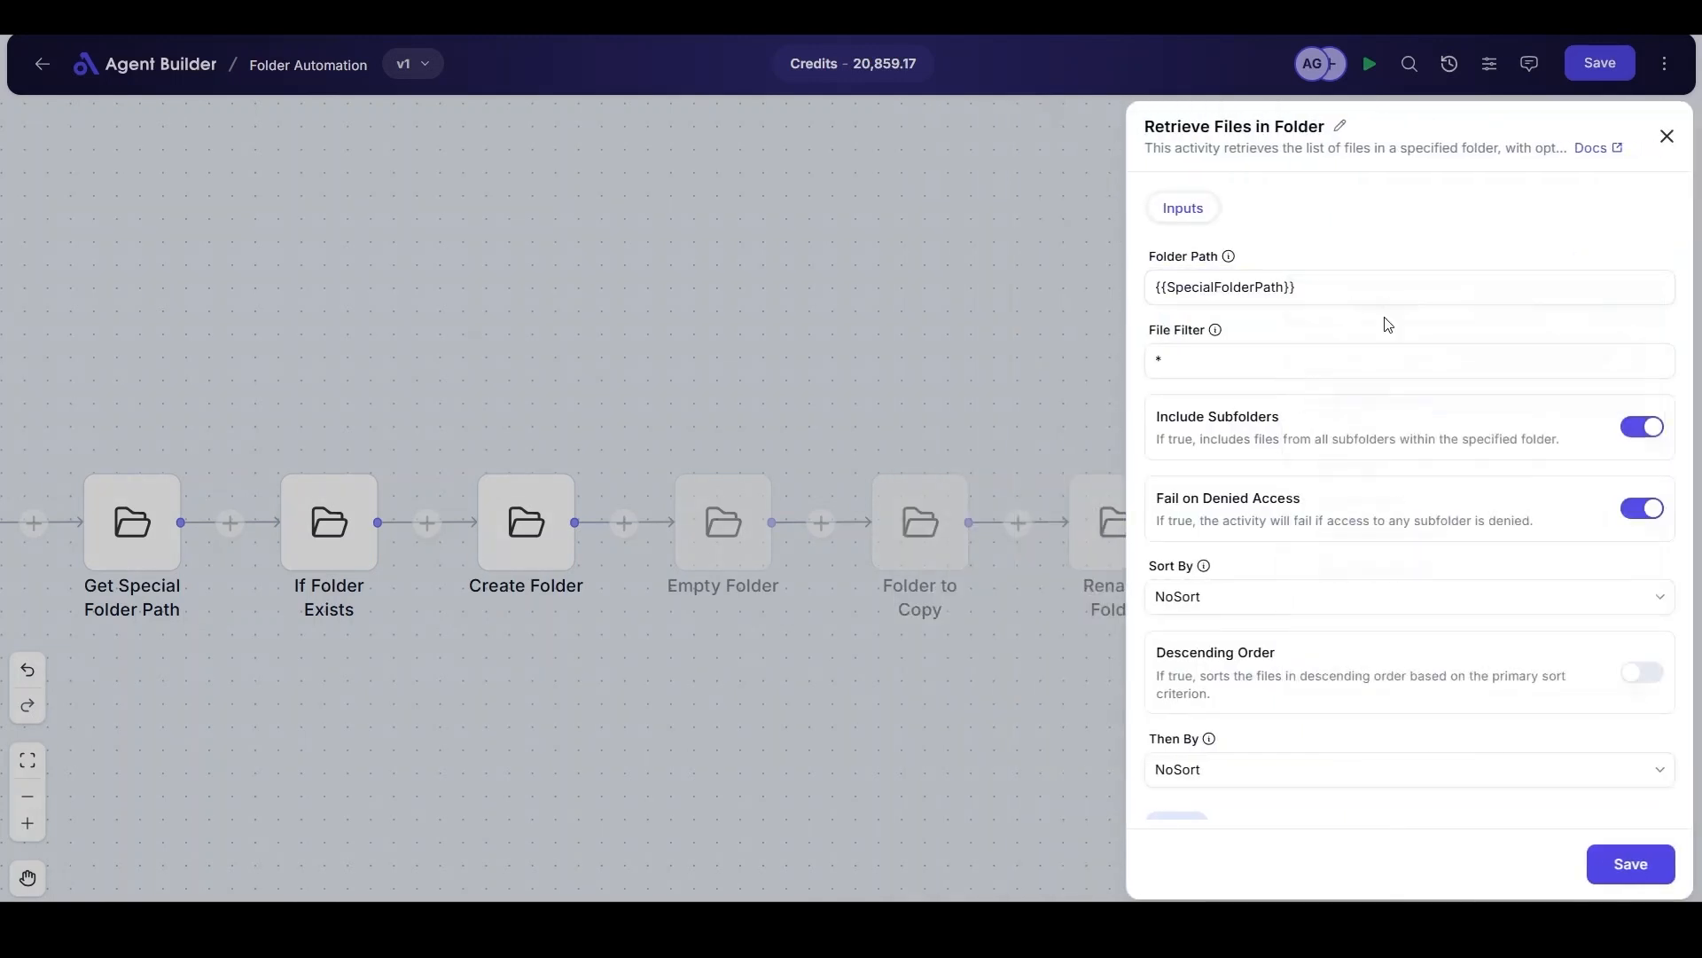
pyautogui.click(1376, 287)
pyautogui.write('\\MonthlyReports\\Inputs')
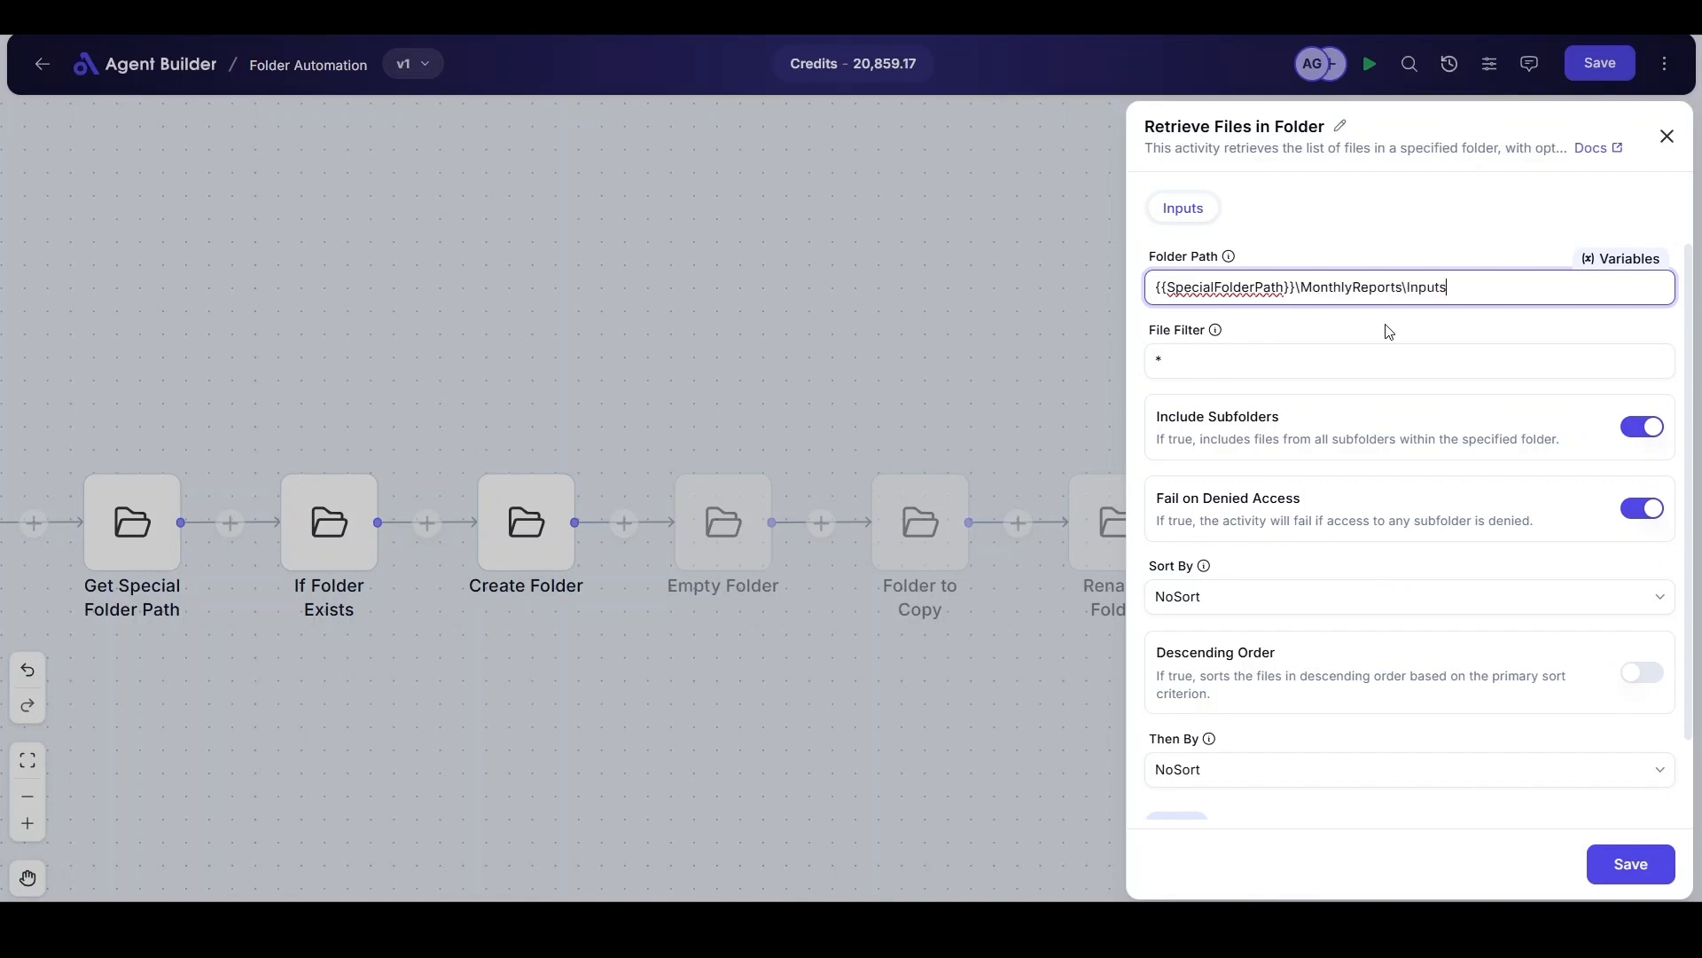
# Set the file filter to *.pdf and save the Retrieve Files in Folder node.
pyautogui.click(1330, 351)
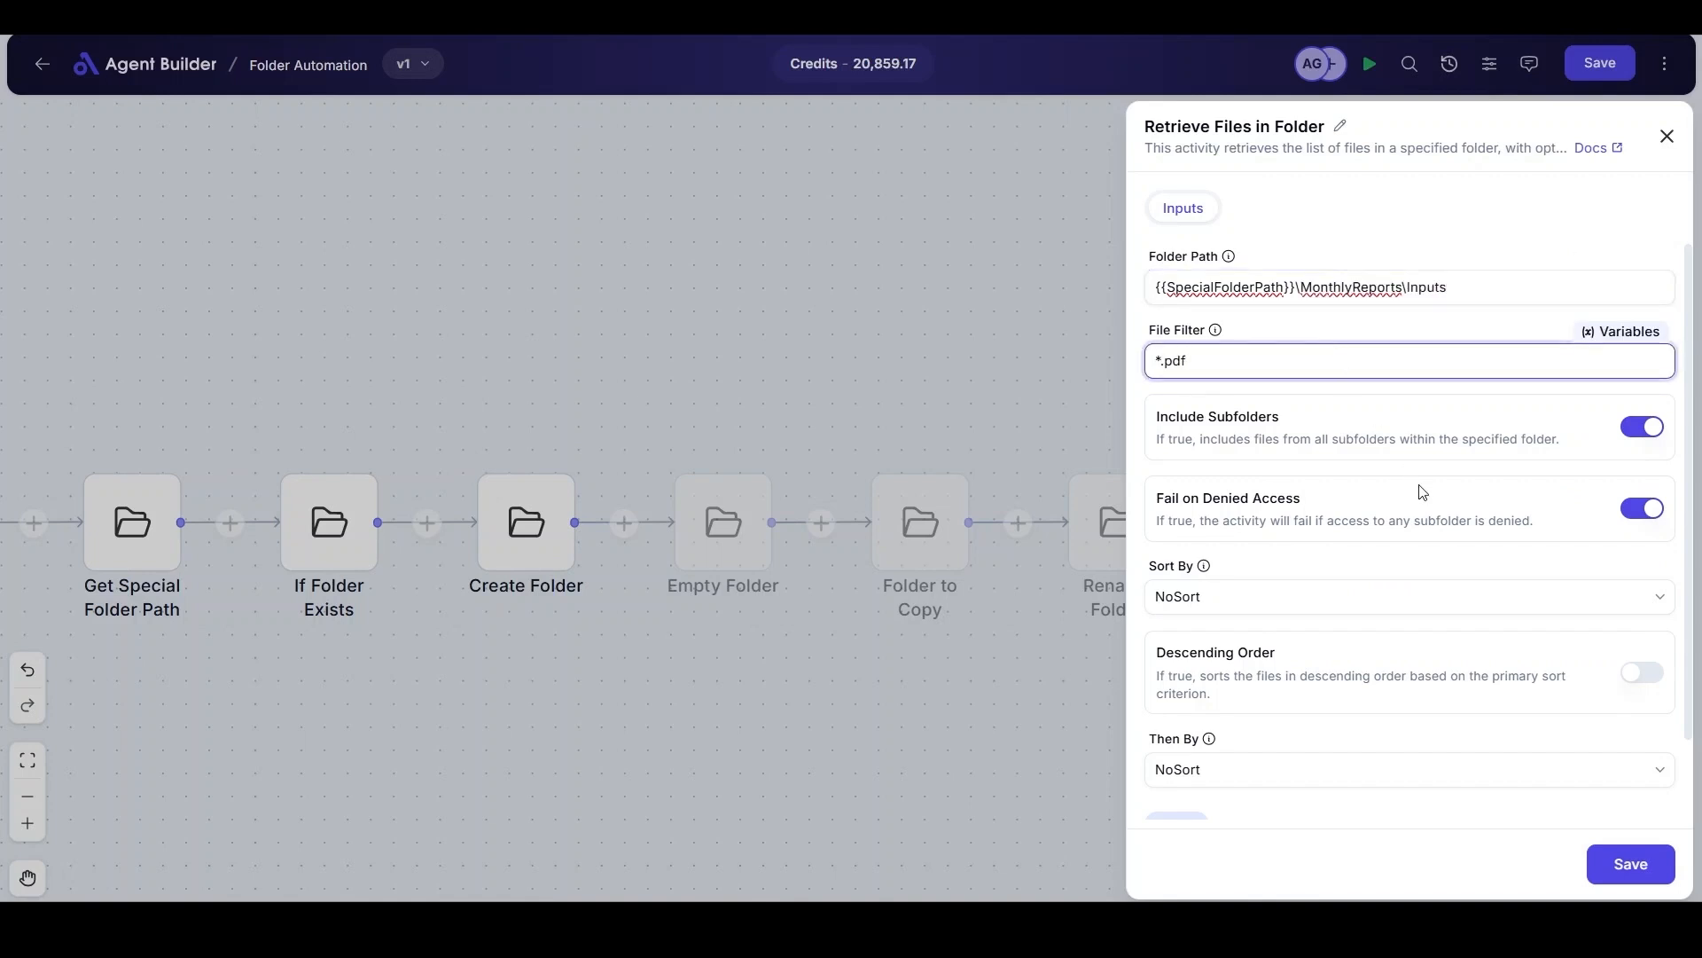
pyautogui.scroll(-2, 1424, 505)
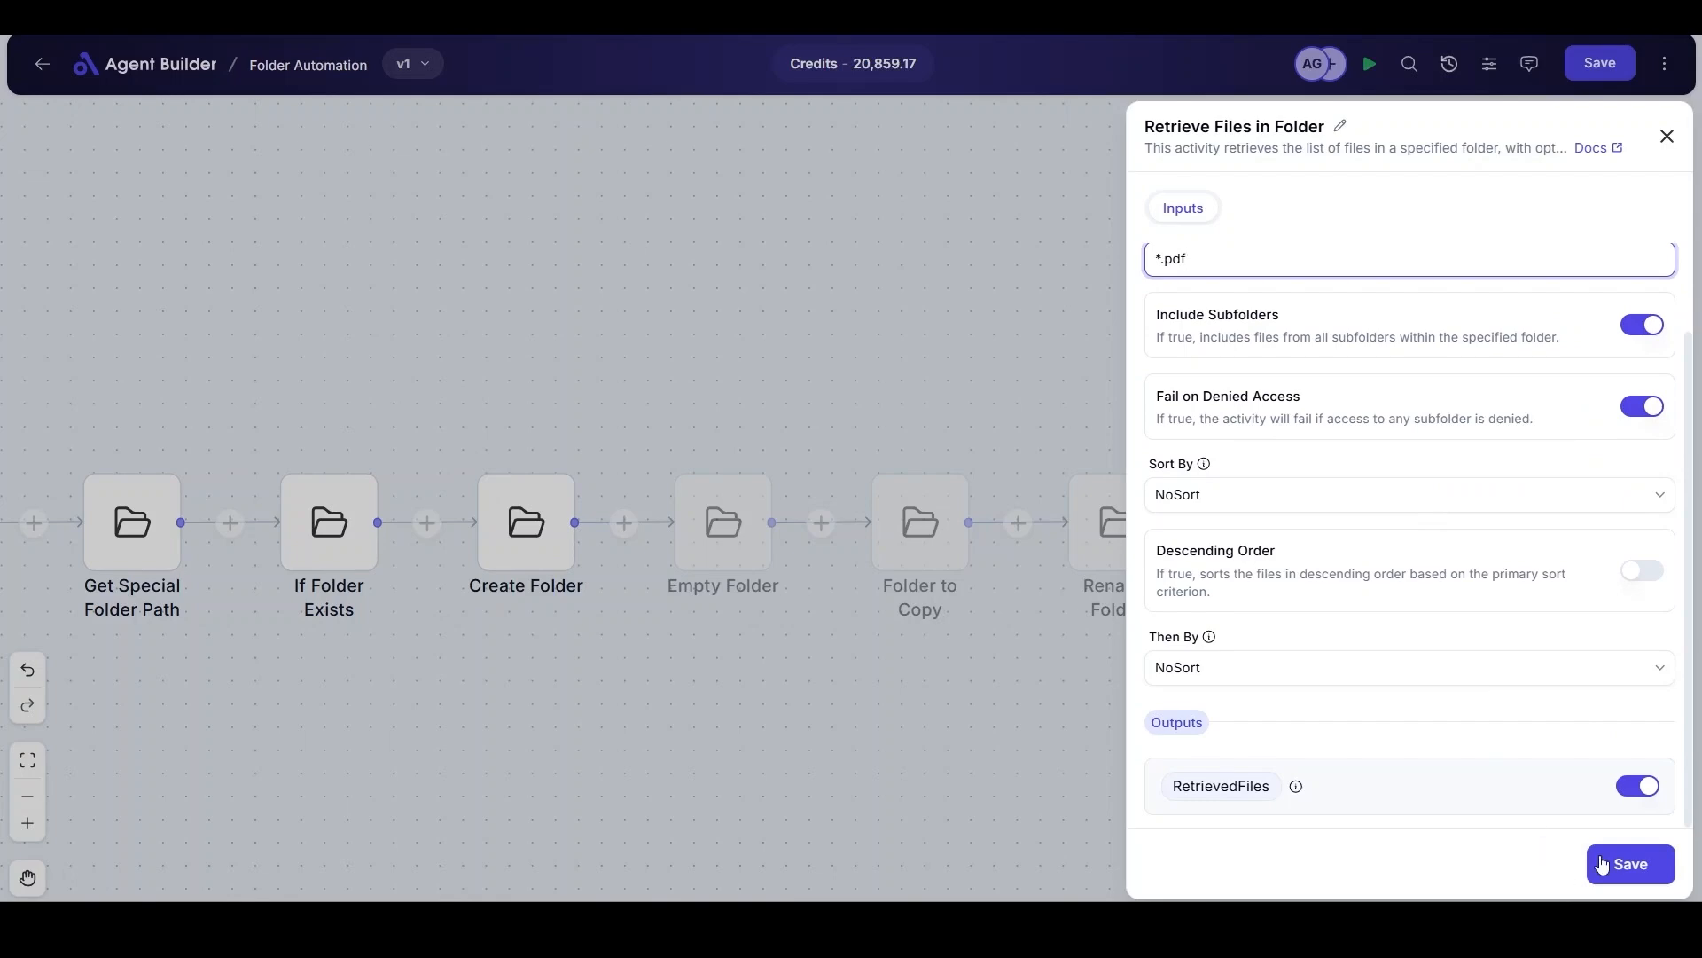
pyautogui.click(1602, 864)
# Run the workflow and examine the full retrieved file paths of Retrieve Files in Folder in the execution logs.
pyautogui.click(1365, 71)
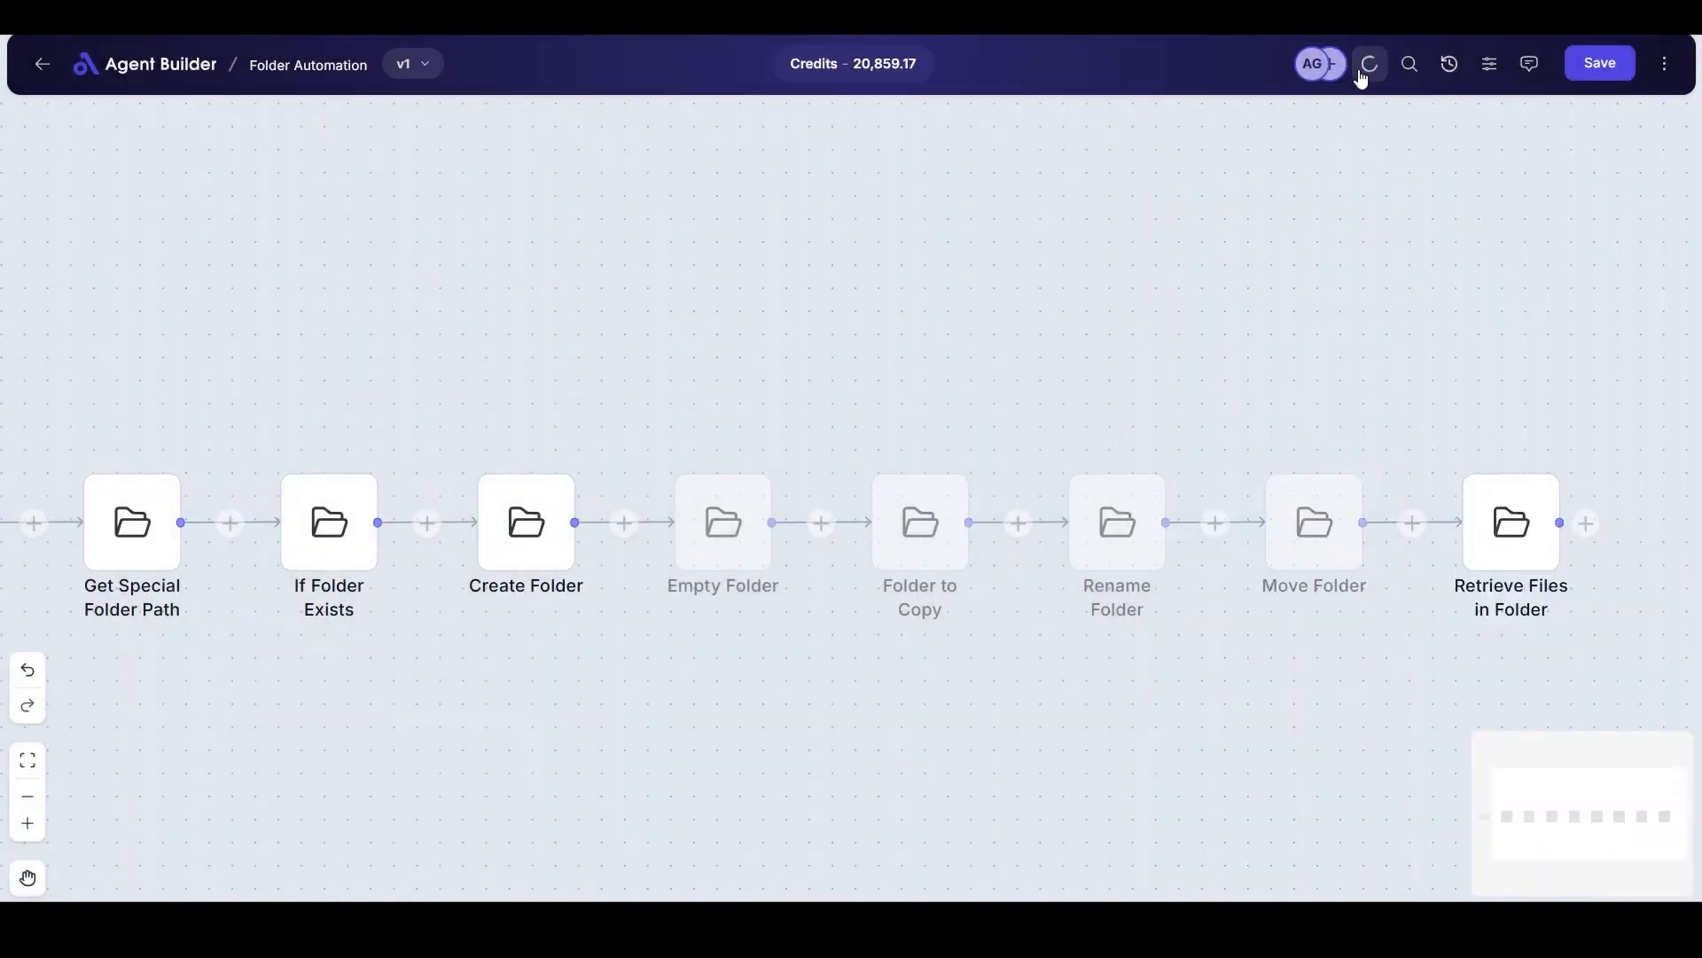
pyautogui.click(1668, 72)
pyautogui.click(1539, 125)
pyautogui.click(217, 328)
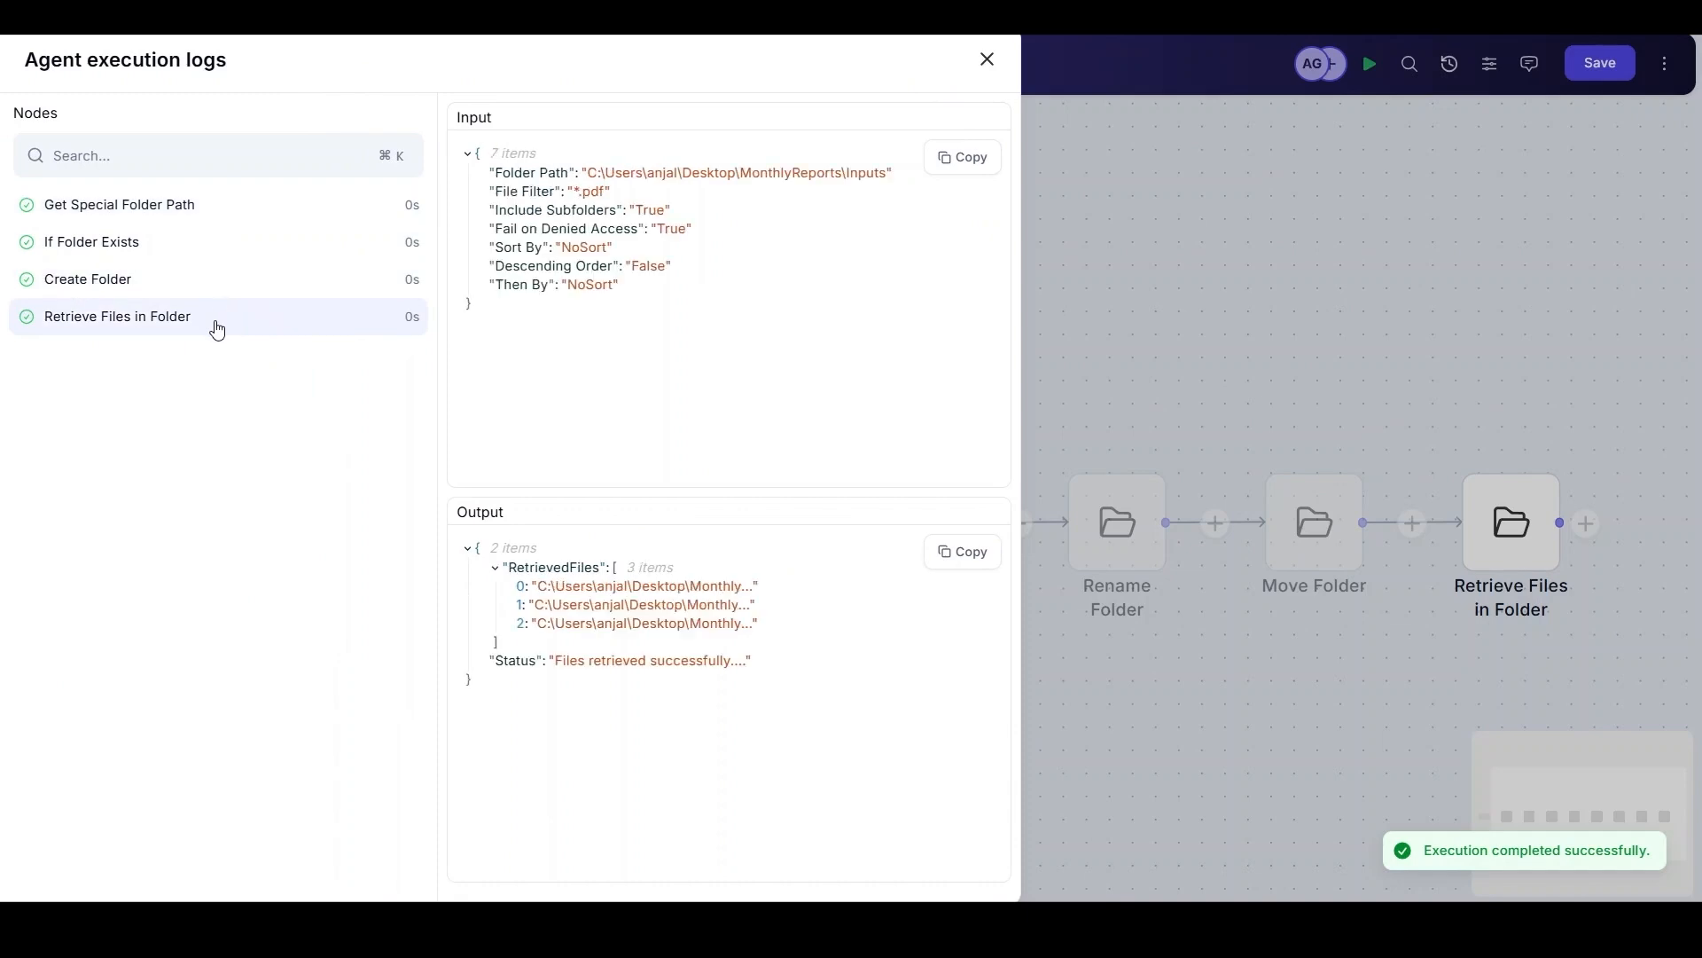
pyautogui.click(663, 587)
pyautogui.click(673, 605)
pyautogui.click(674, 624)
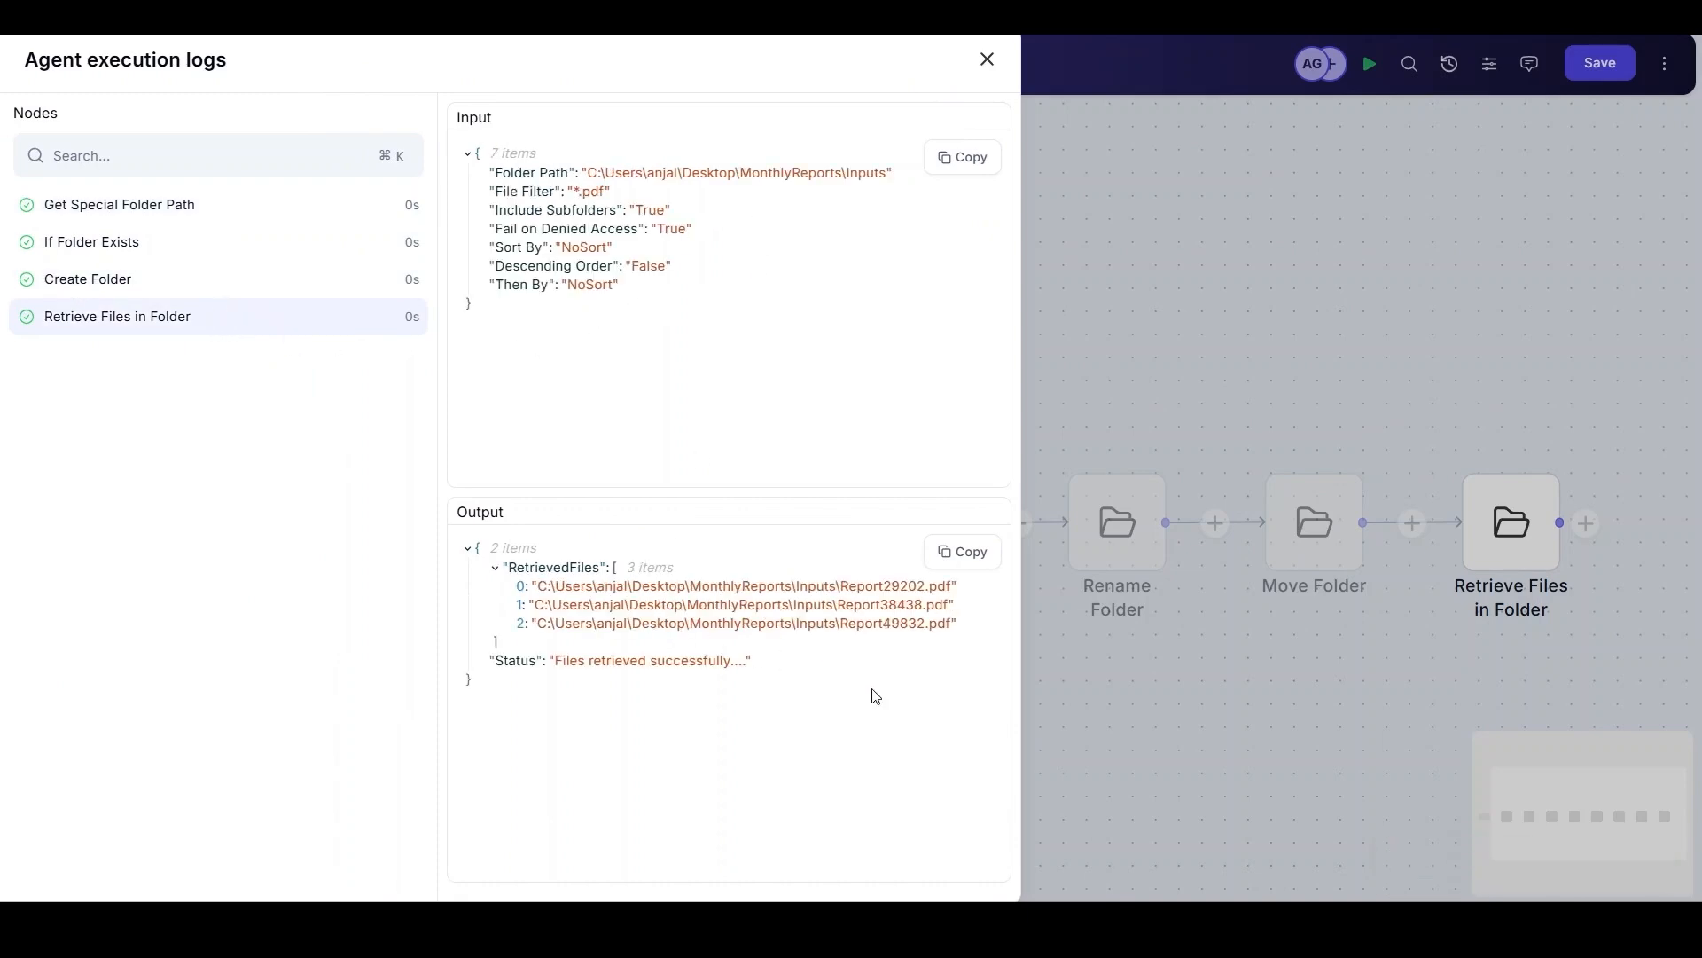
pyautogui.click(989, 60)
# Add a Retrieve Subfolders from Directory node after Retrieve Files in Folder with source path {{SpecialFolderPath}}\MonthlyReports, save it and run the workflow.
pyautogui.hscroll(2, 1195, 455)
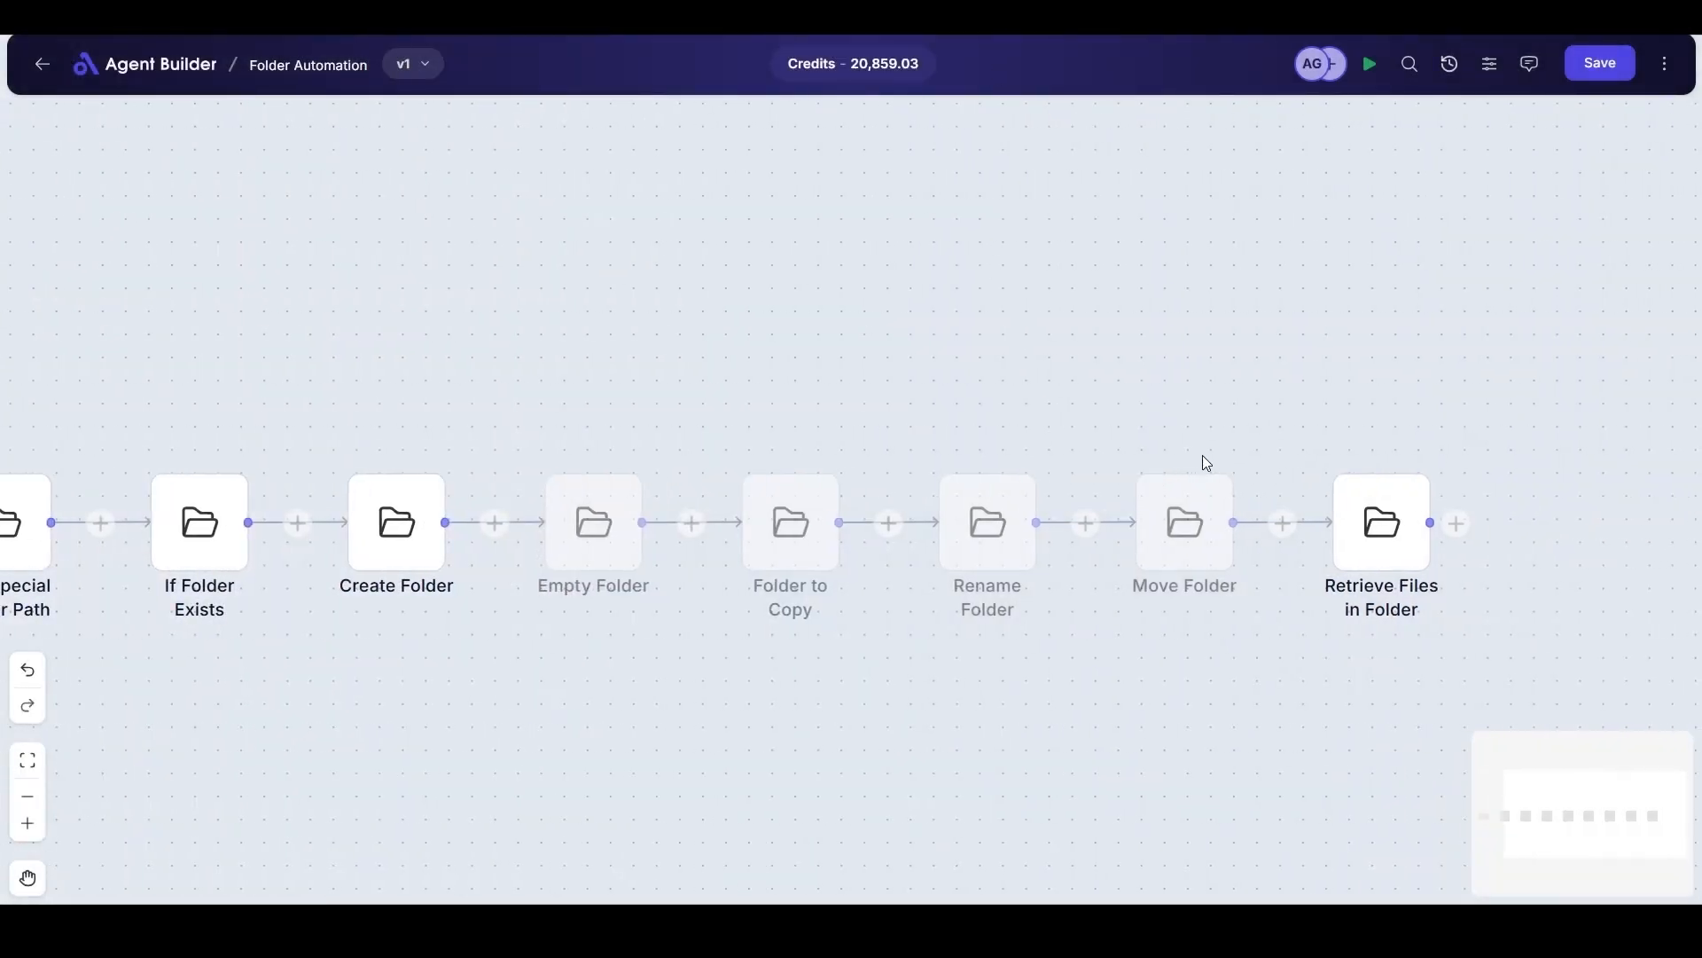
pyautogui.click(1457, 523)
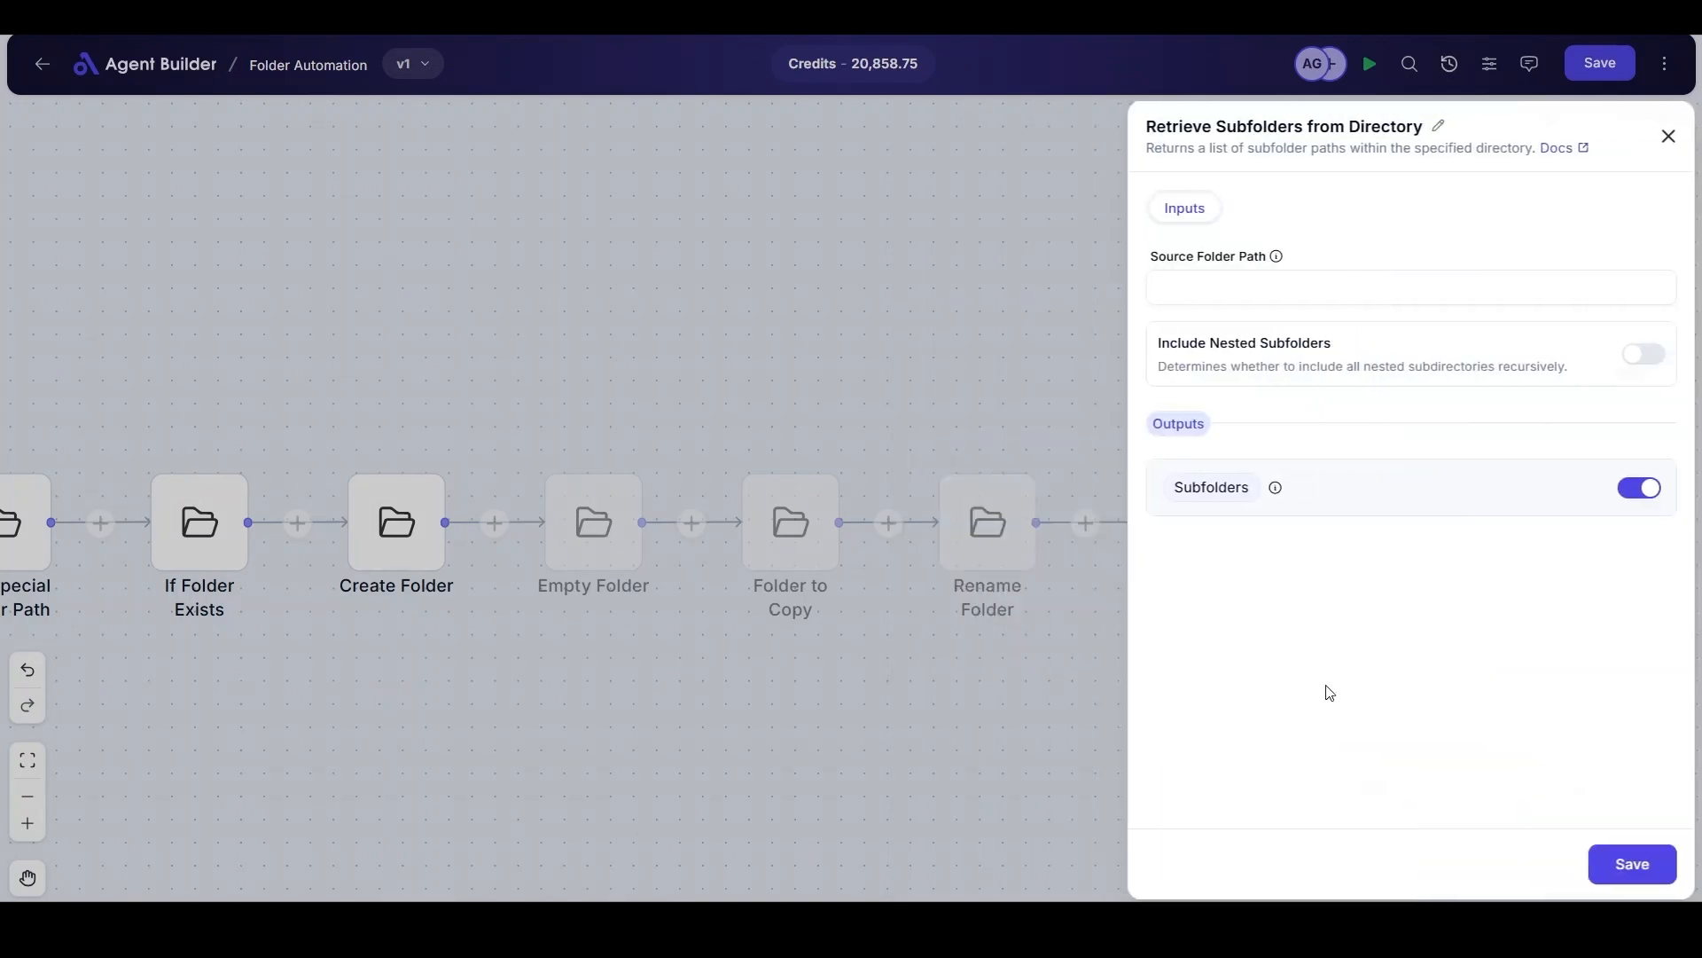
pyautogui.click(1230, 290)
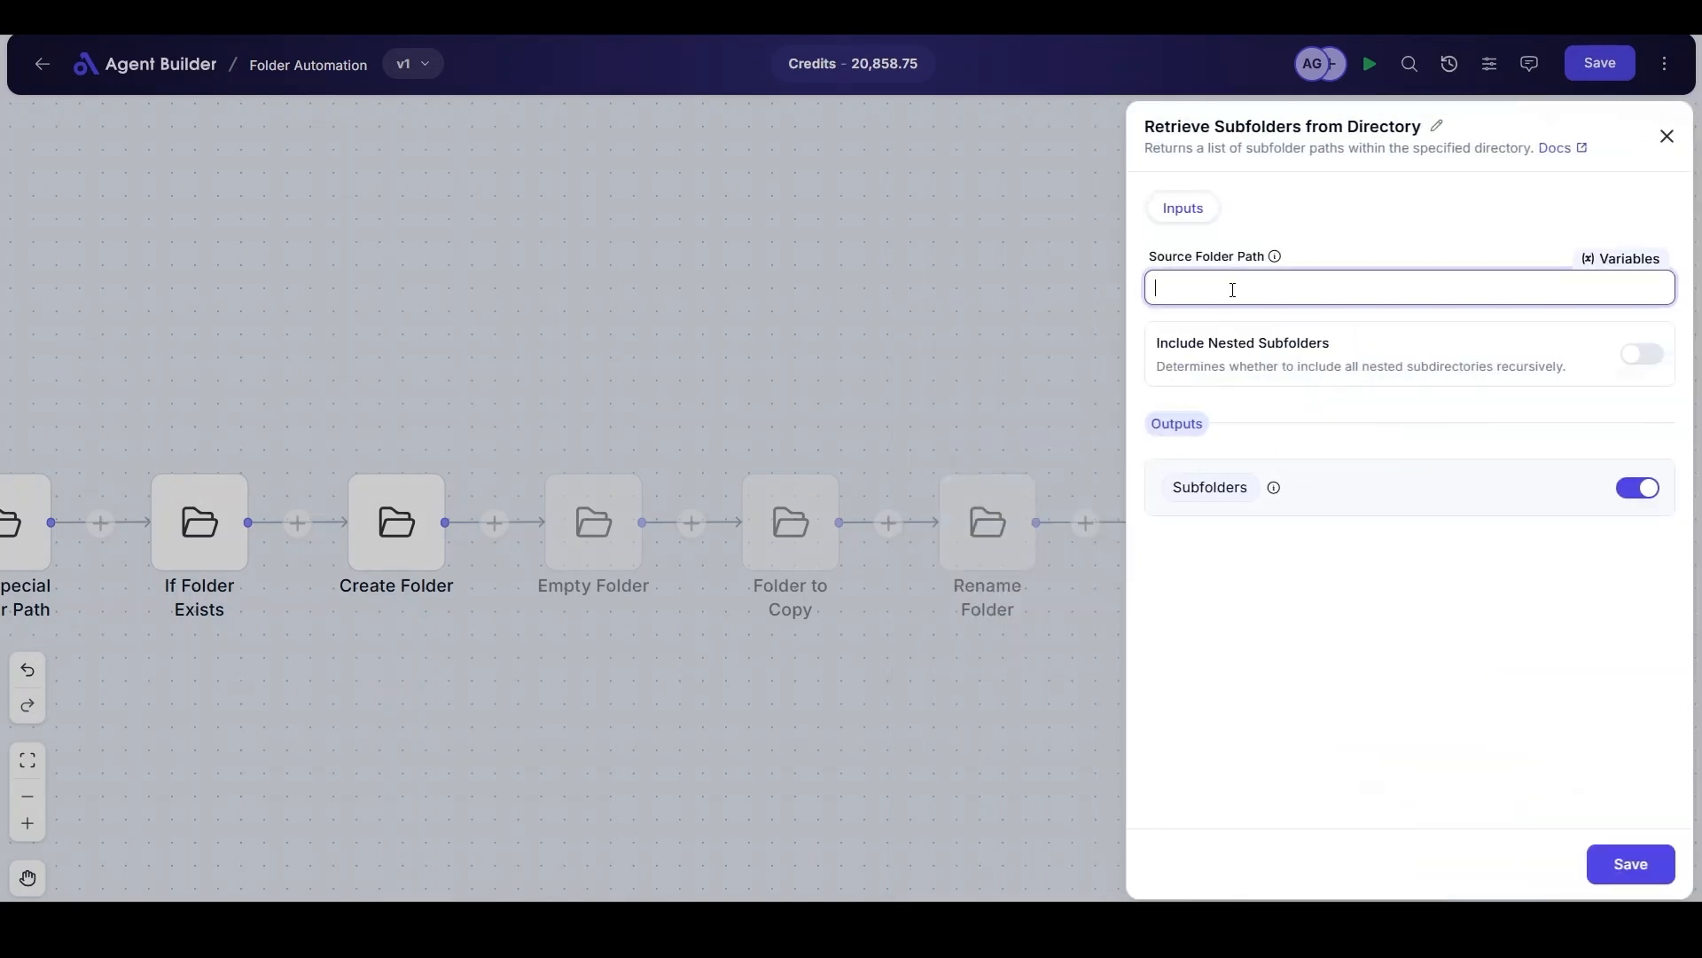
pyautogui.click(1593, 259)
pyautogui.click(1471, 391)
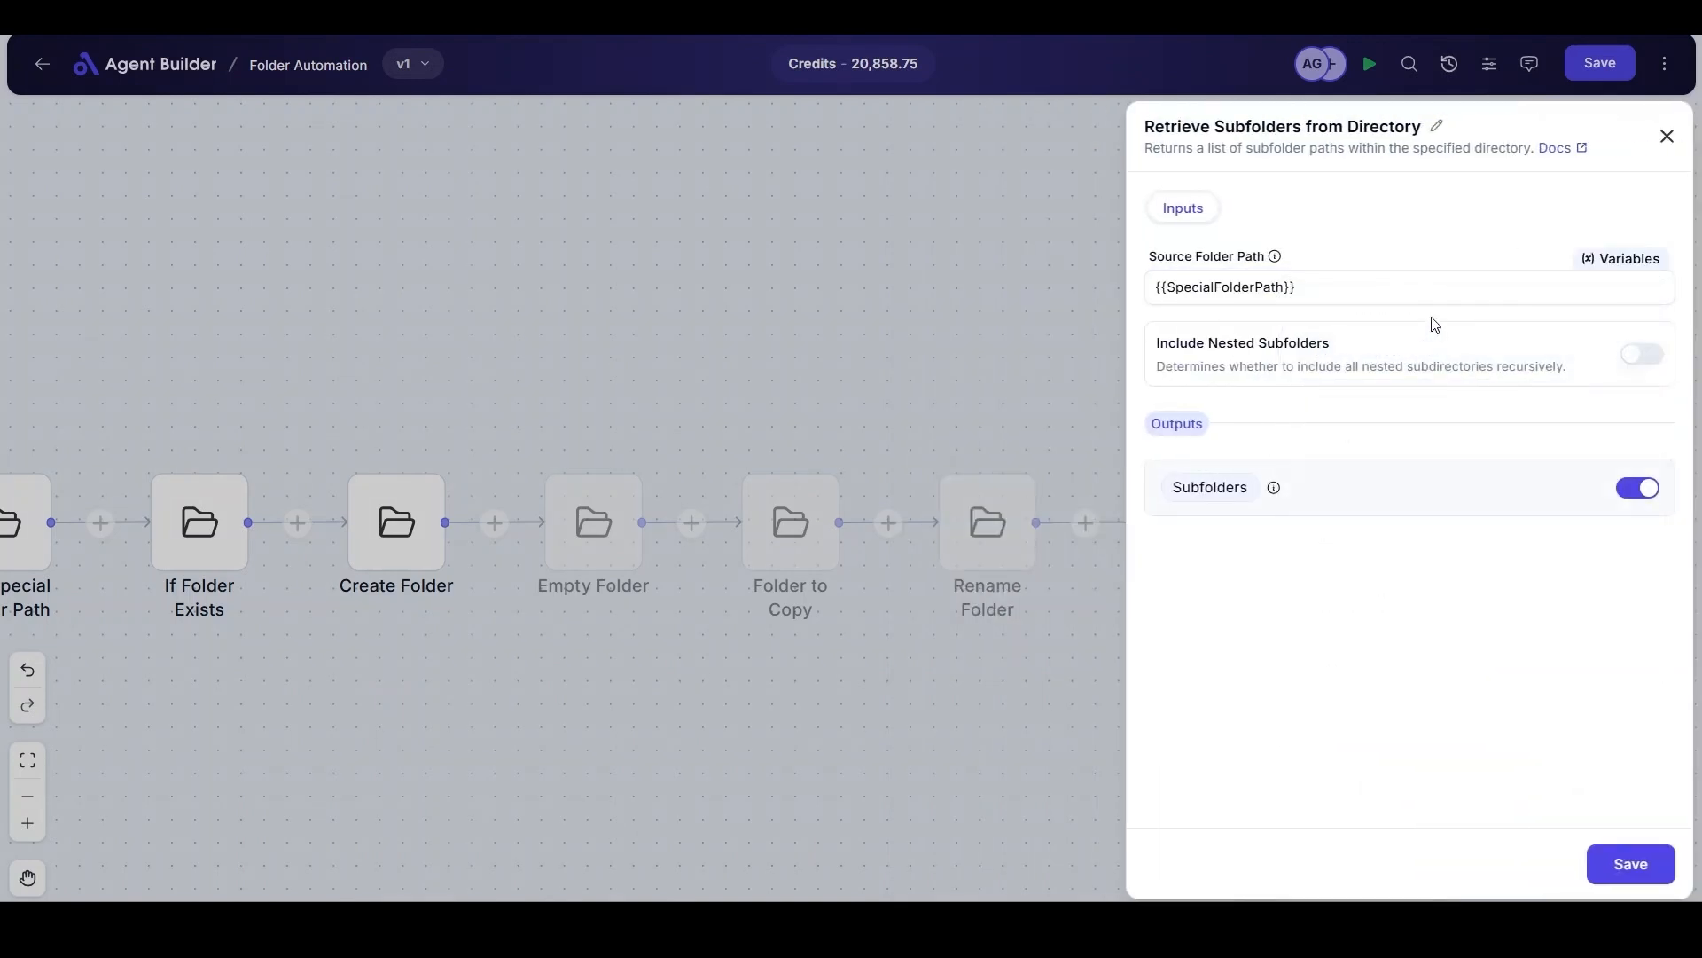
pyautogui.write('\\MonthlyReports')
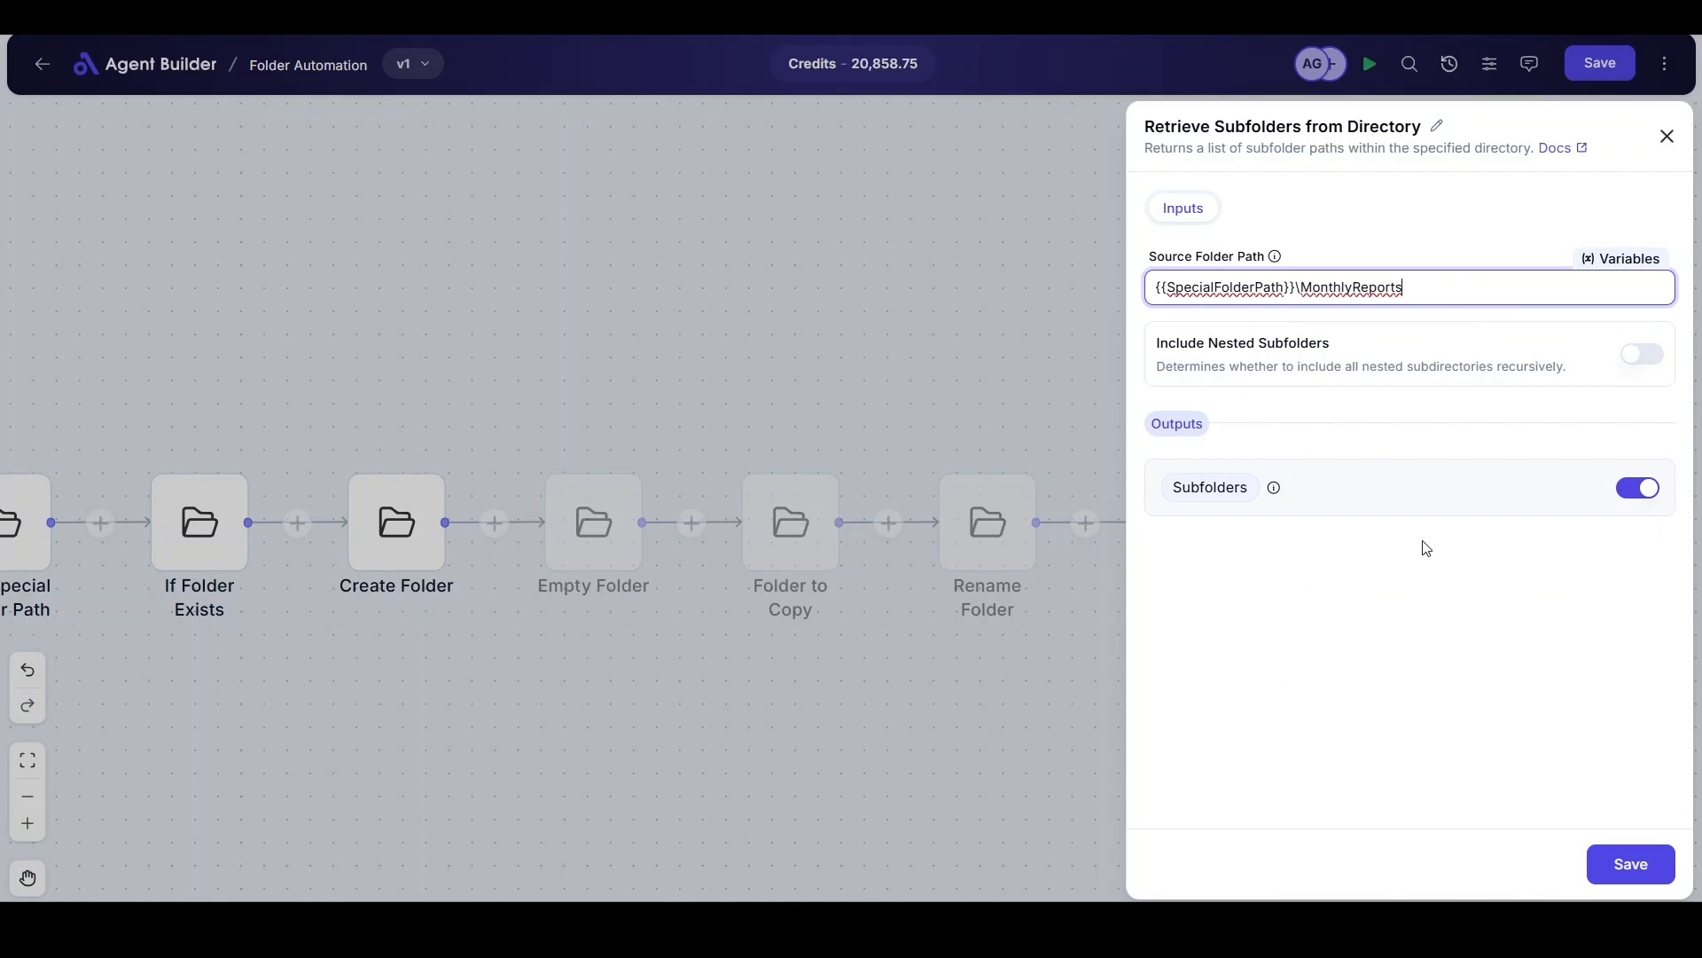
pyautogui.click(1656, 862)
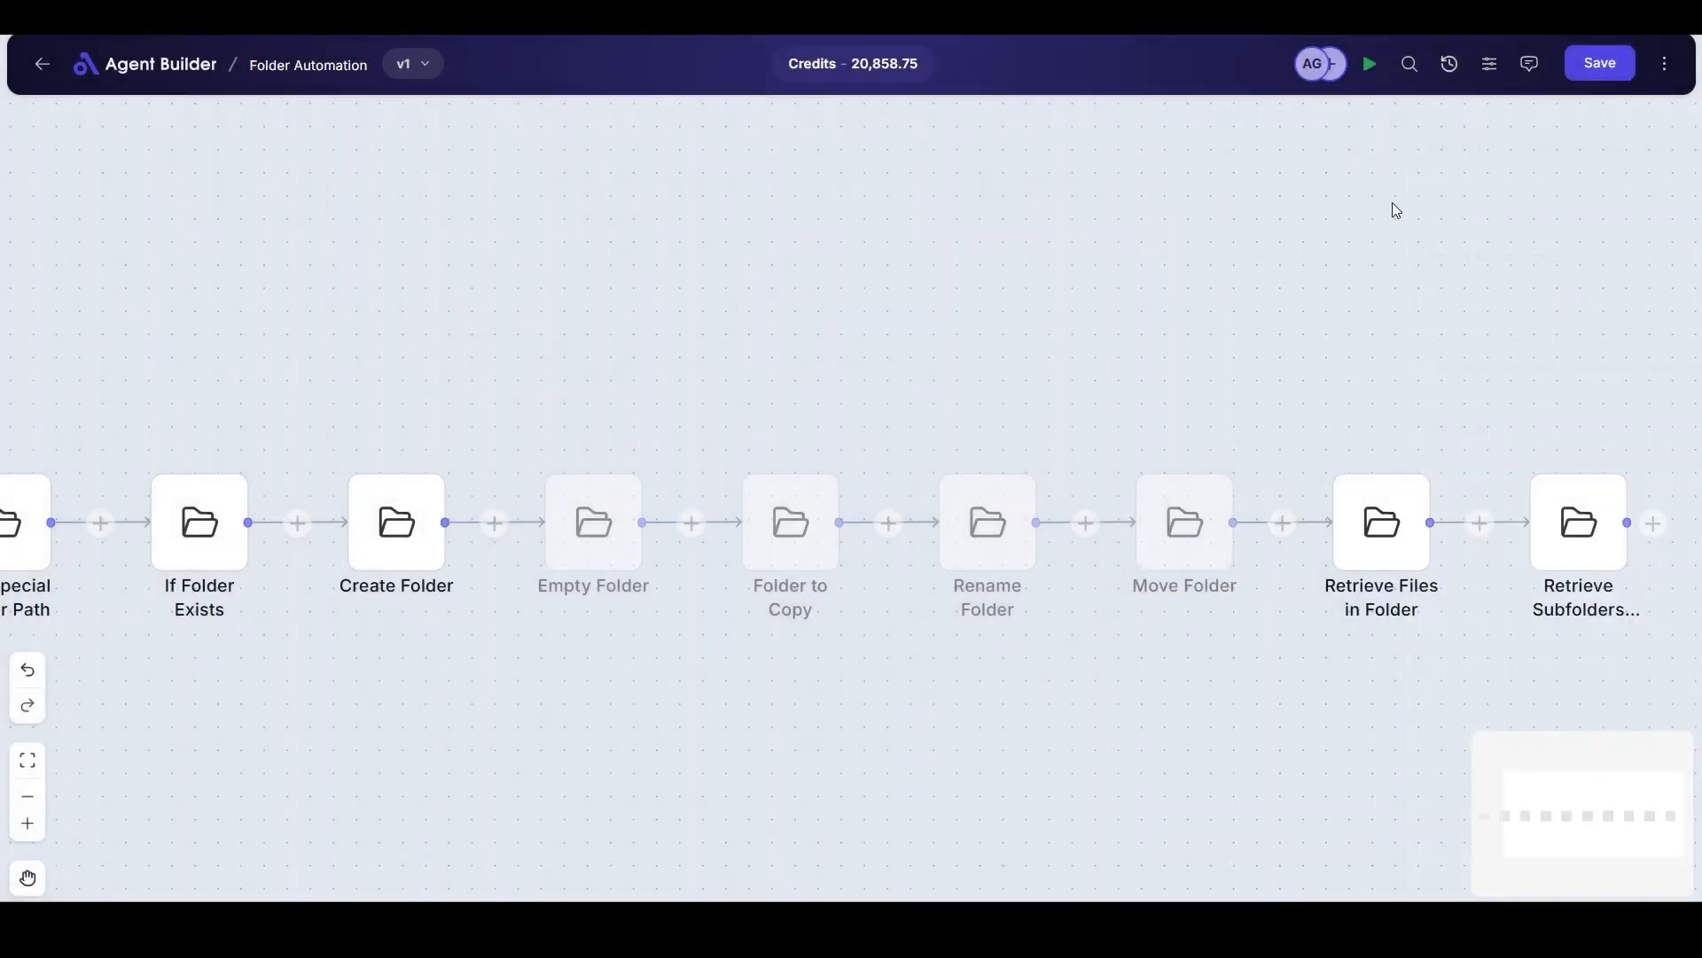
pyautogui.click(1373, 74)
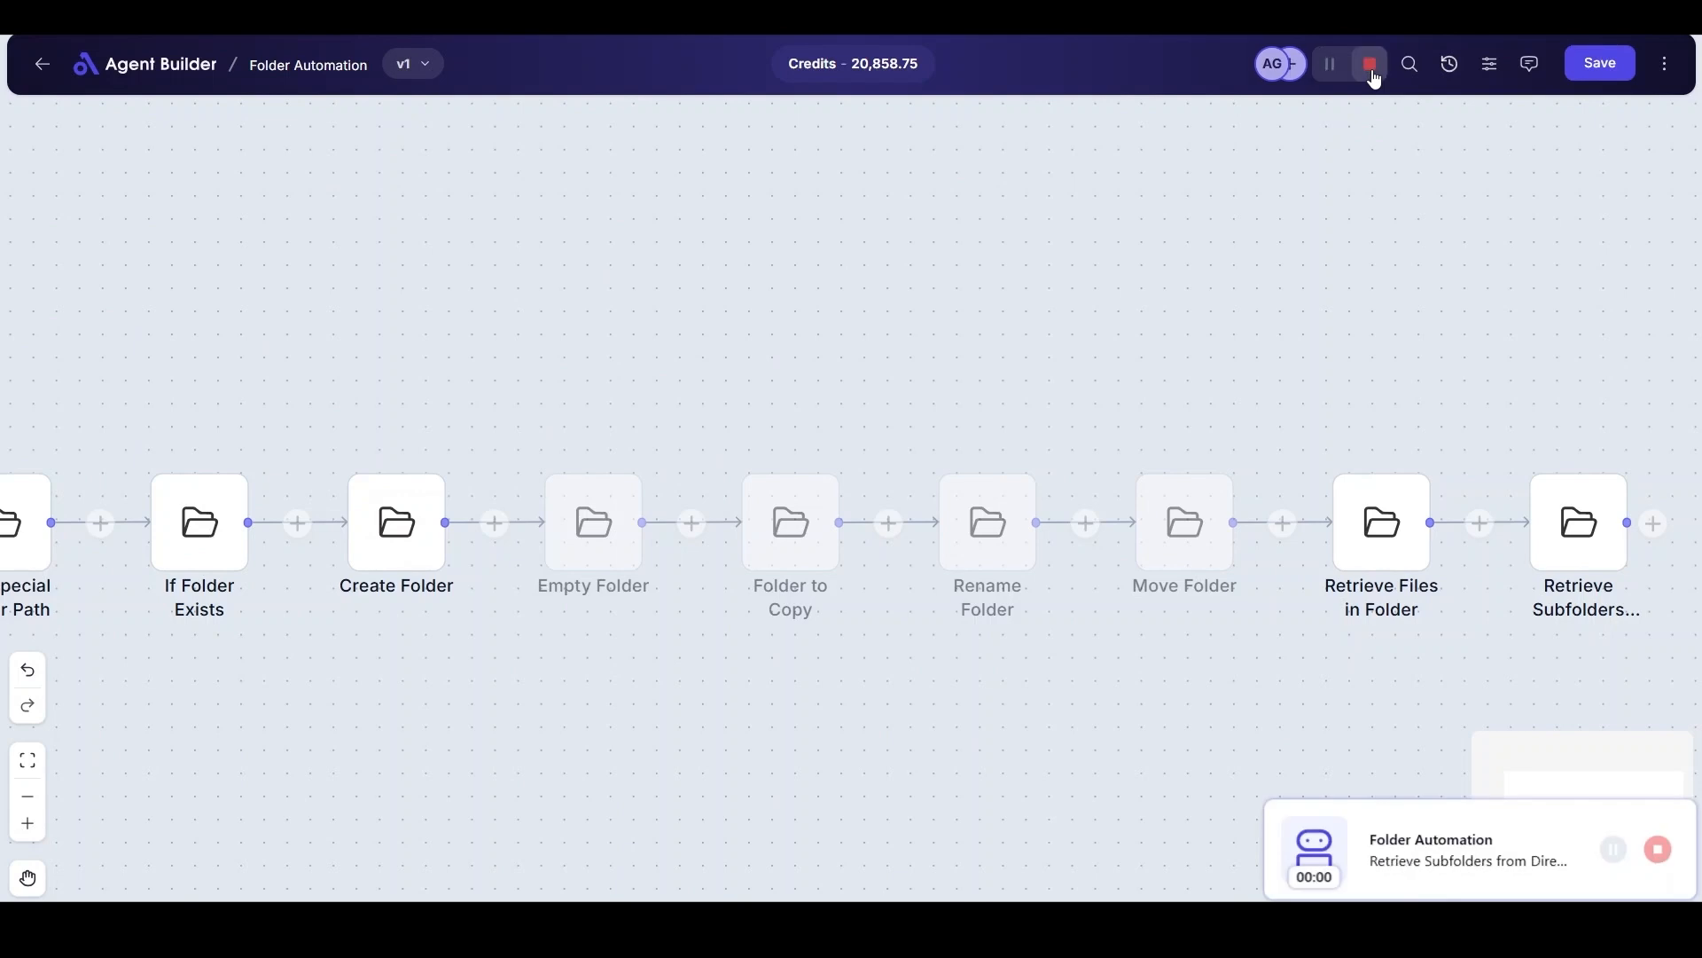
# Examine the full subfolder paths output by Retrieve Subfolders from Directory in the execution logs, and close the logs.
pyautogui.click(1665, 64)
pyautogui.click(1547, 126)
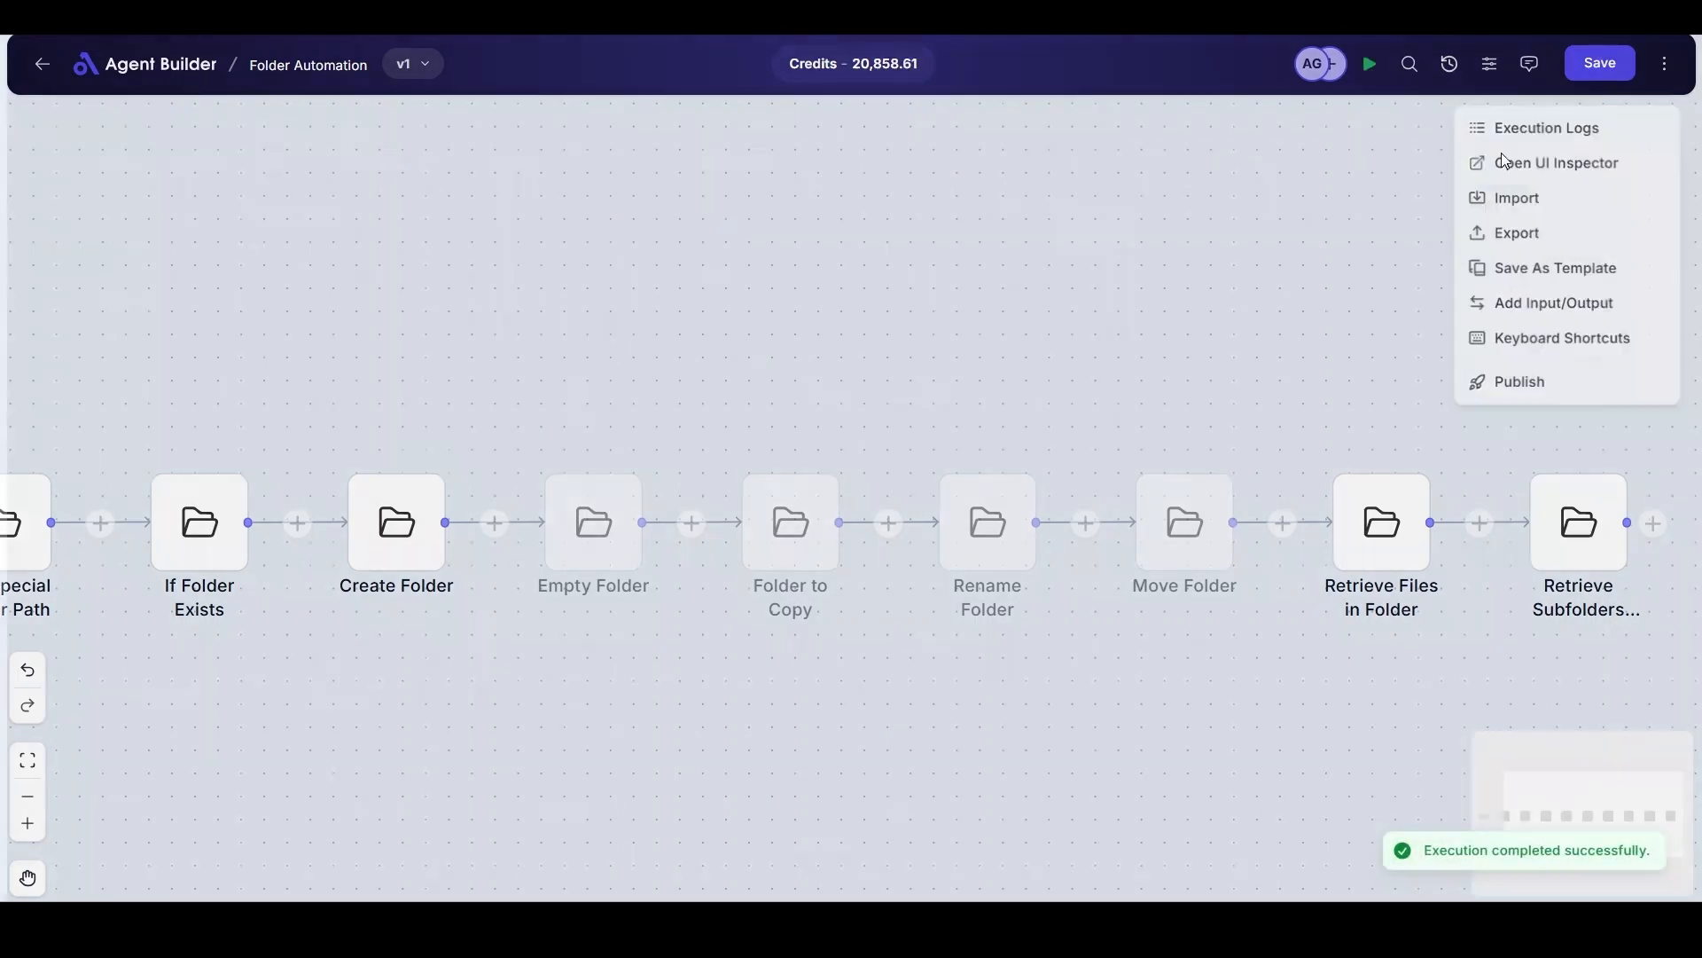
pyautogui.click(201, 356)
pyautogui.click(609, 587)
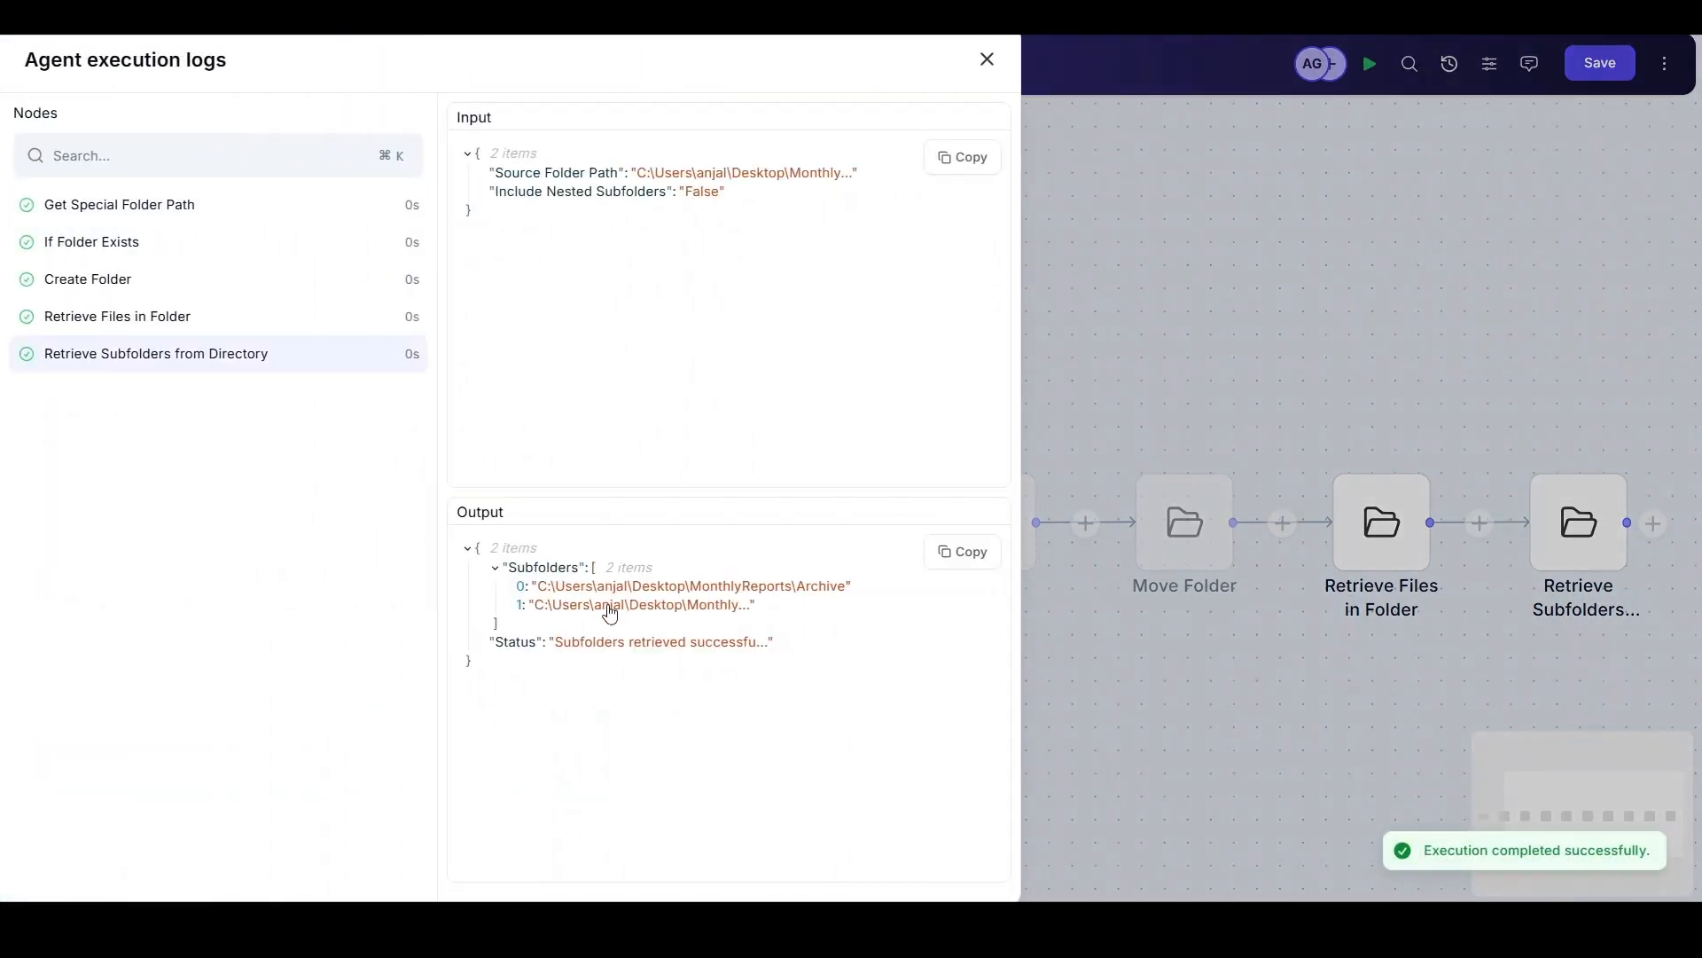
pyautogui.click(611, 606)
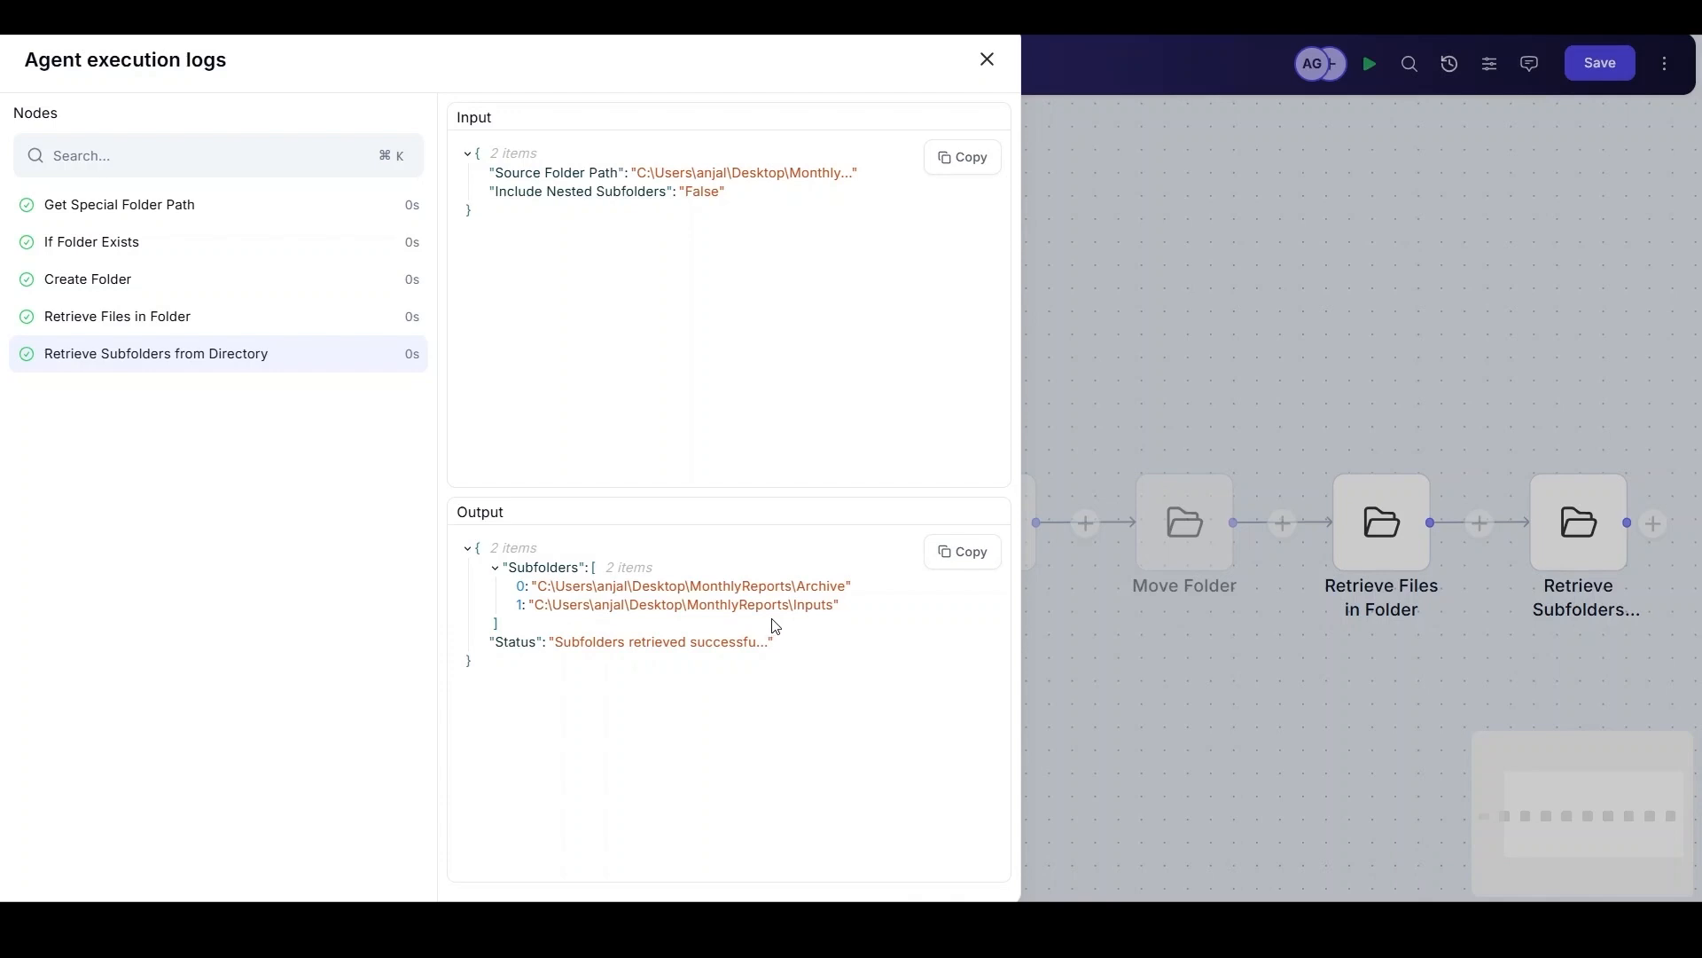
pyautogui.click(987, 61)
# Add a Delete Folder node after Retrieve Subfolders from Directory with {{SpecialFolderPath}}\MonthlyReports\Archive\Processed as the folder to delete, save it and run the workflow.
pyautogui.hscroll(3, 1483, 805)
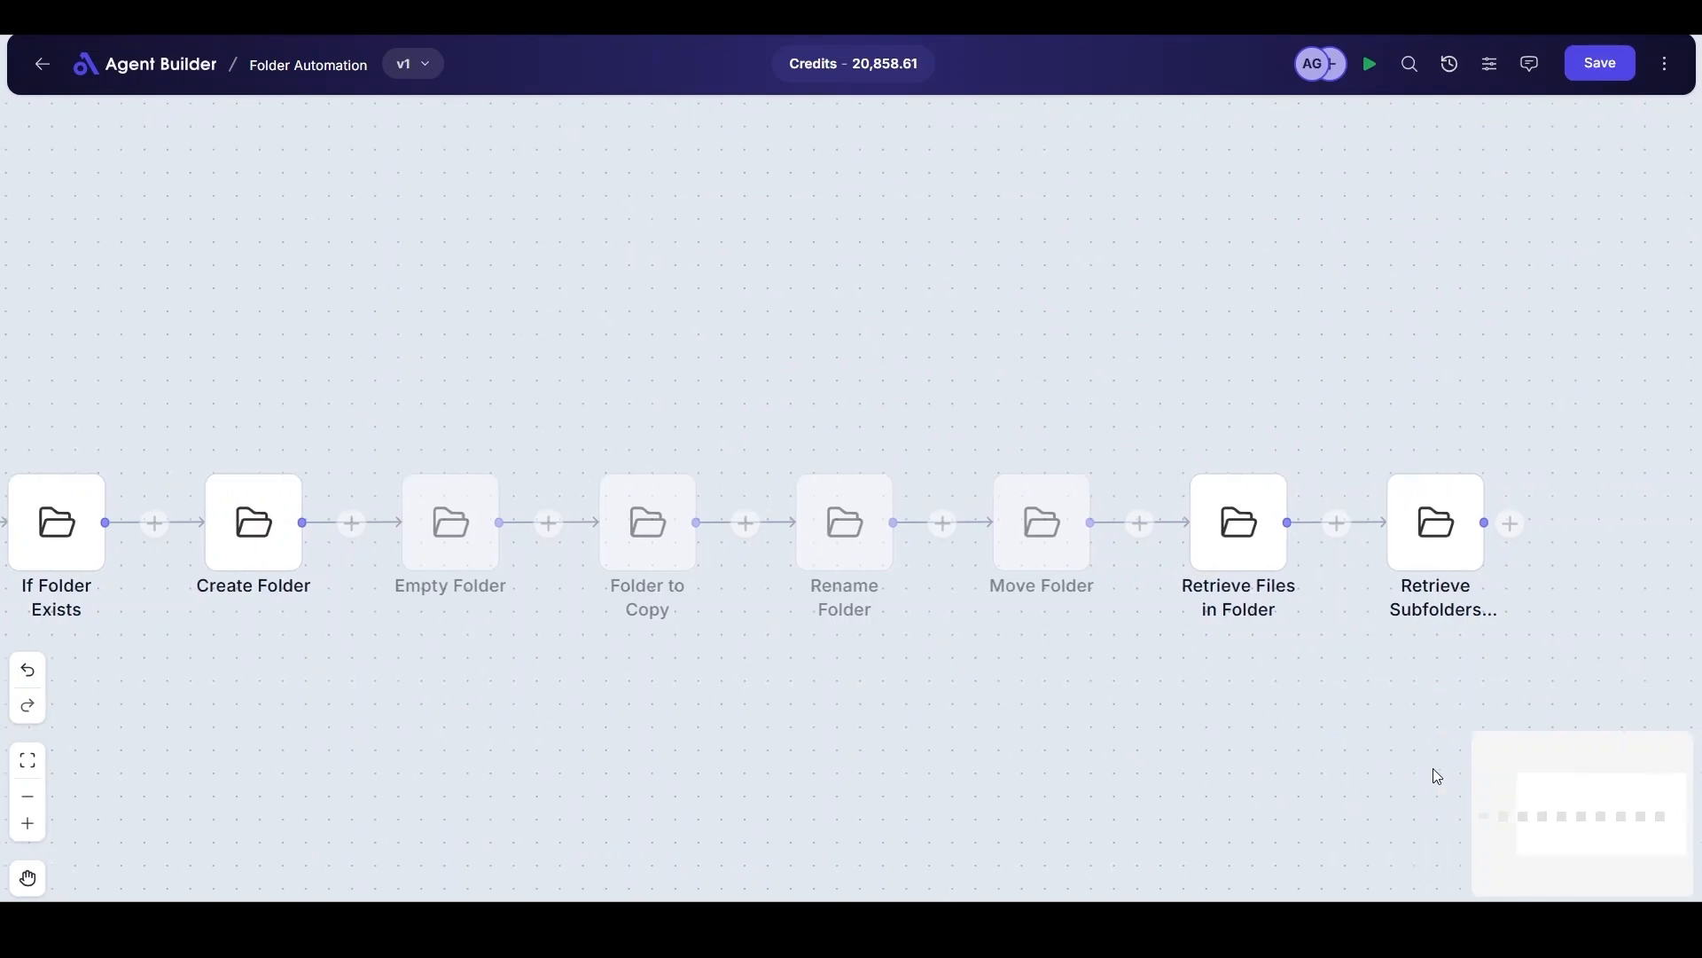
pyautogui.click(1458, 524)
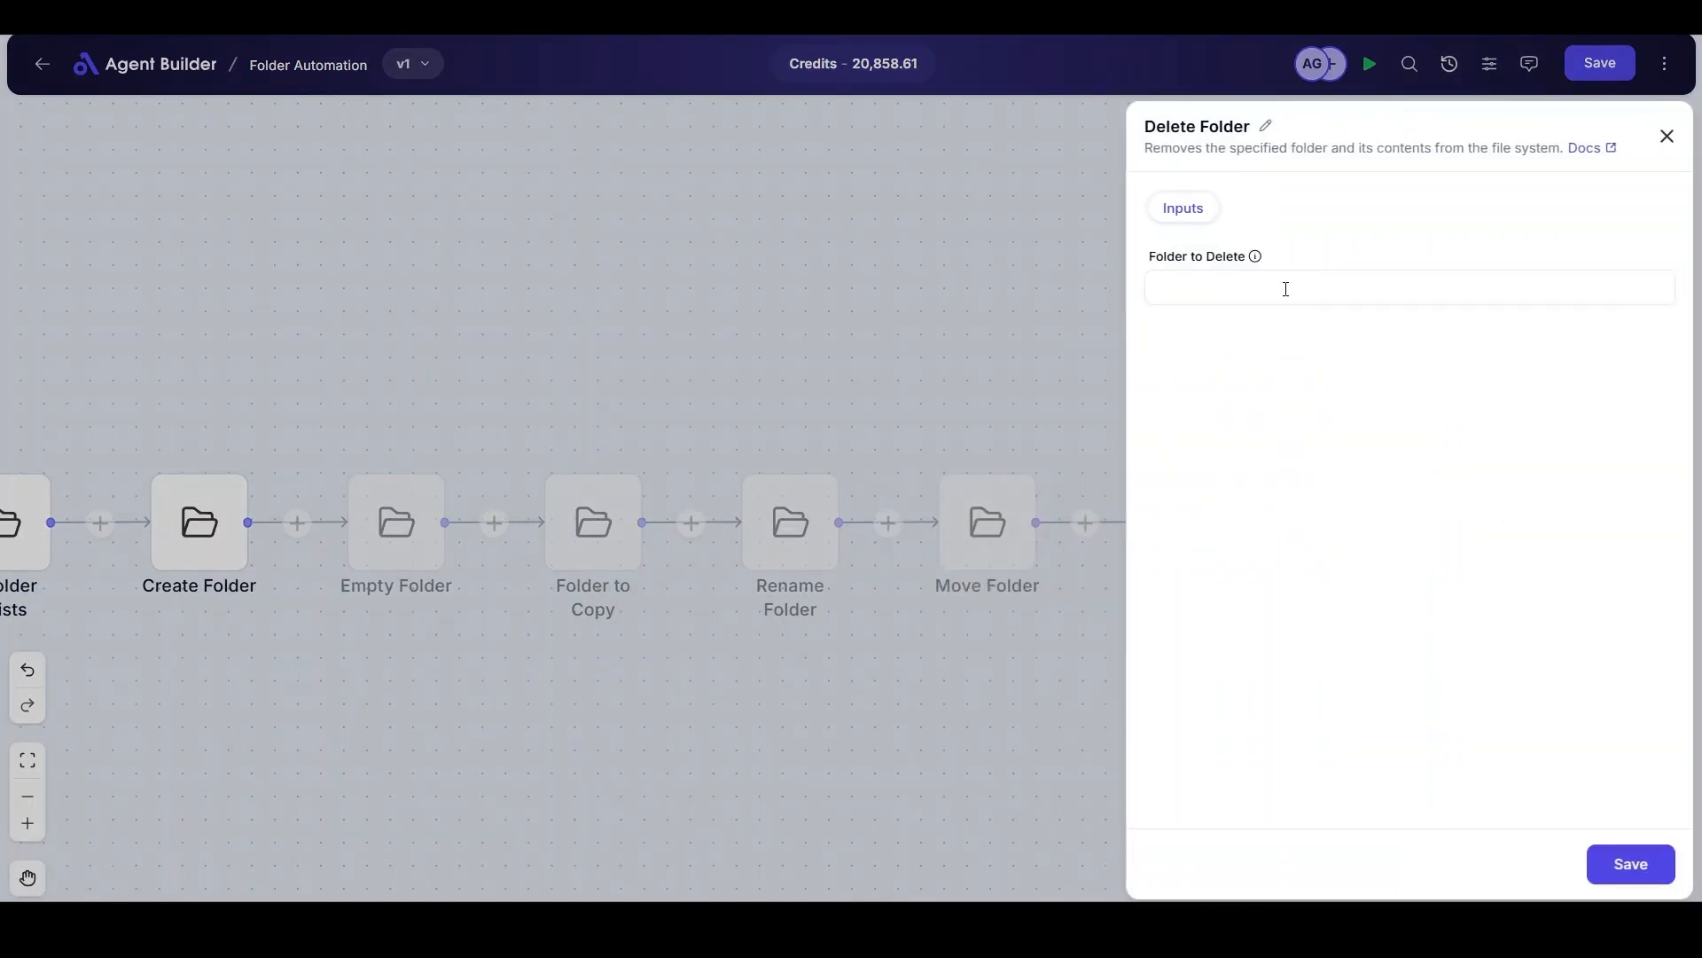
pyautogui.click(1286, 288)
pyautogui.click(1614, 262)
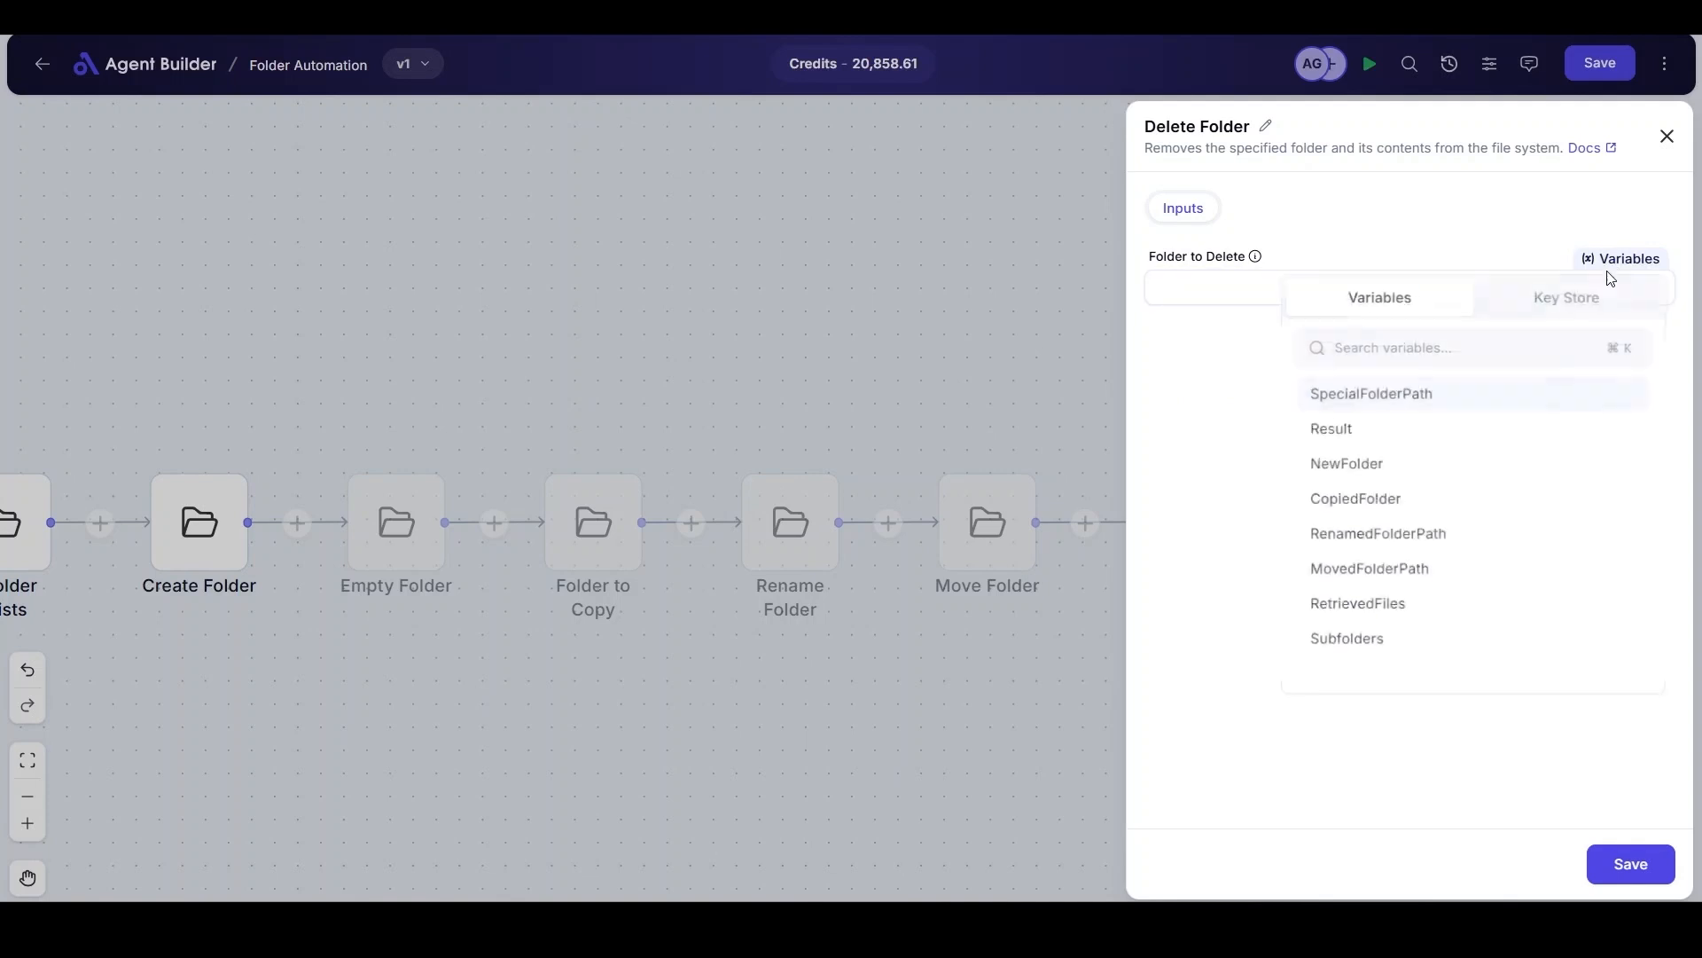
pyautogui.click(1423, 399)
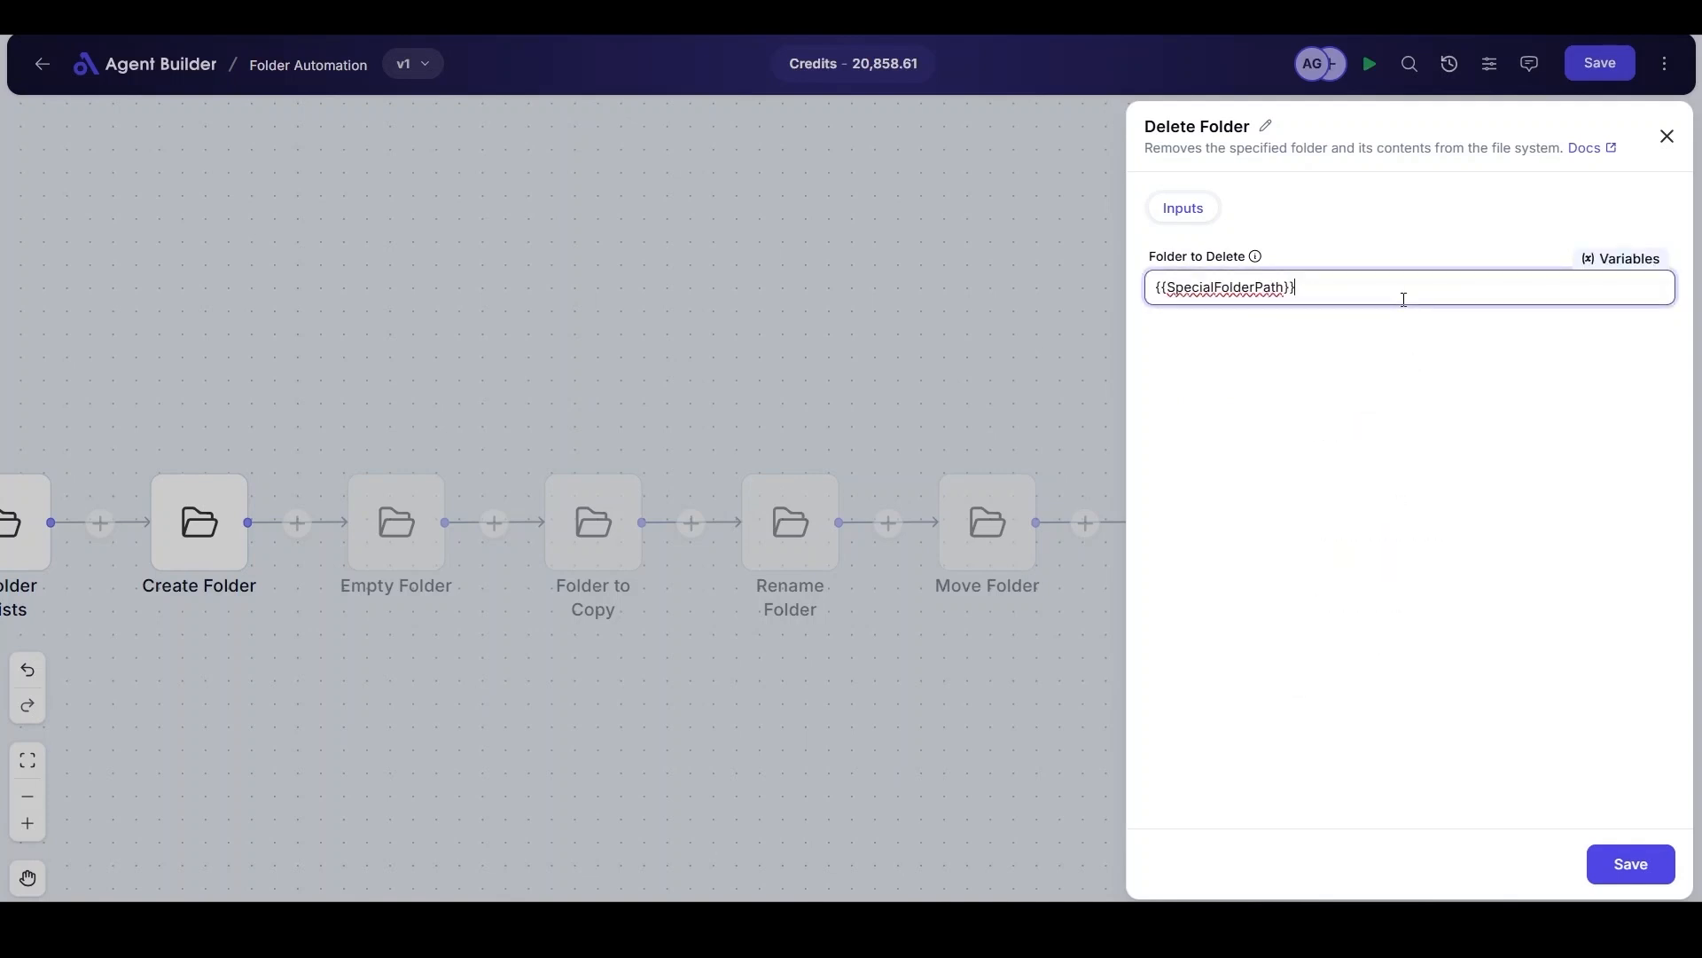
pyautogui.write('\\')
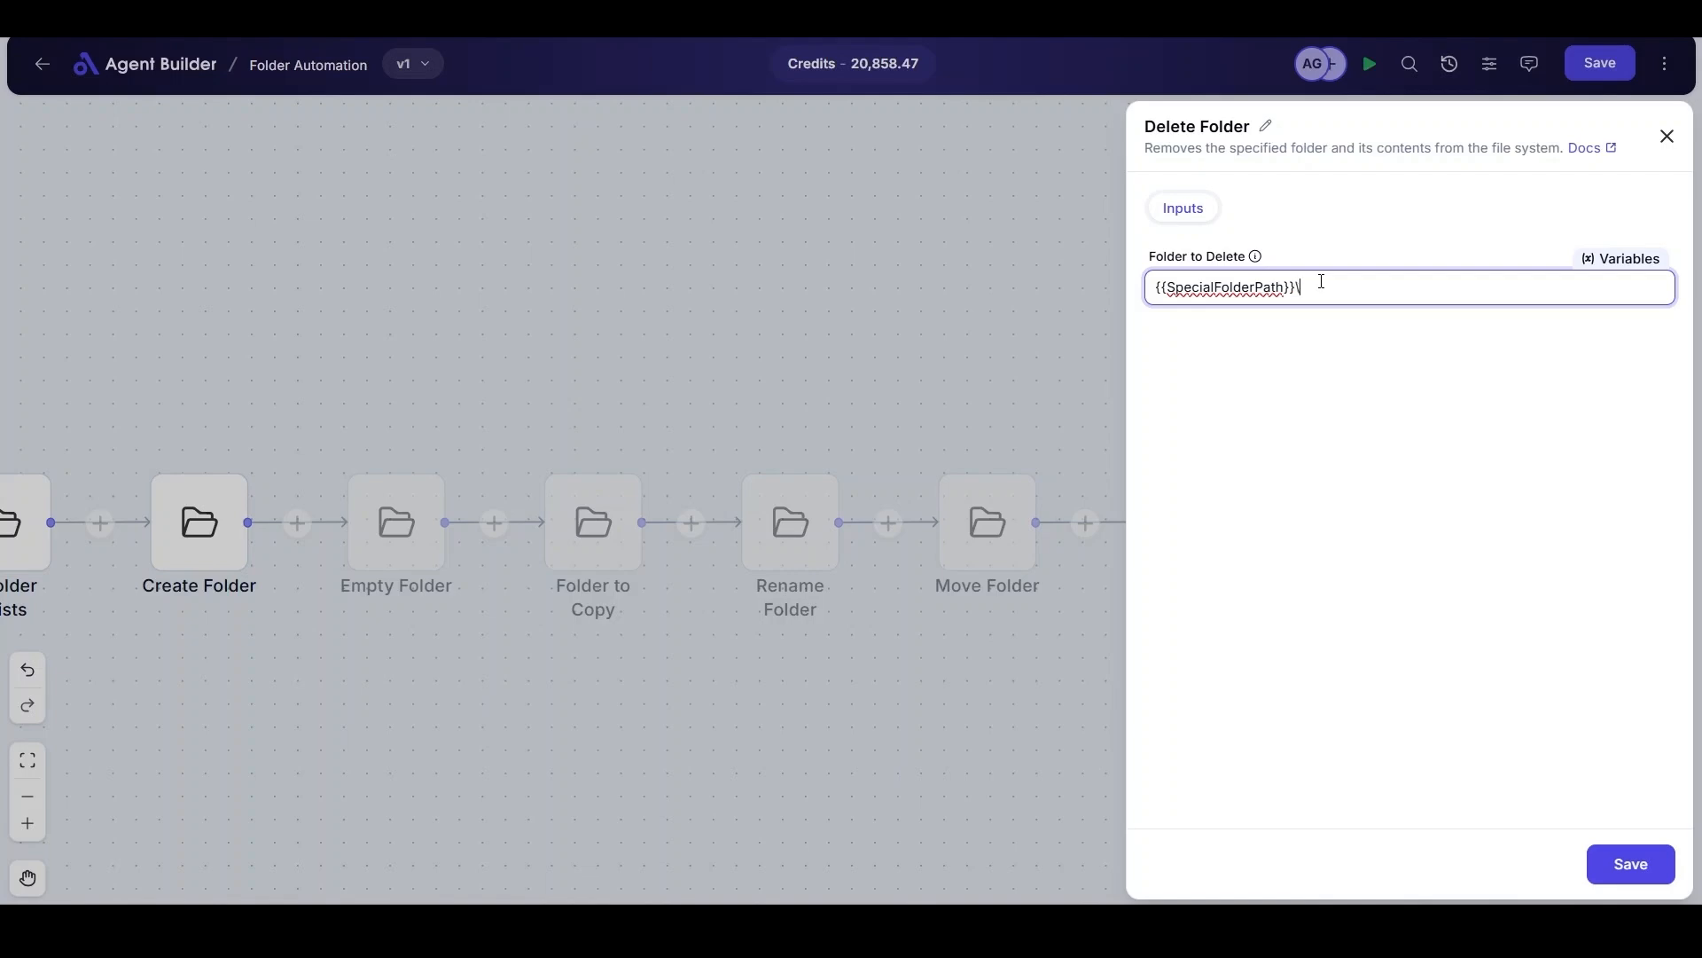
pyautogui.write('MonthlyReports\\Archive\\Processed')
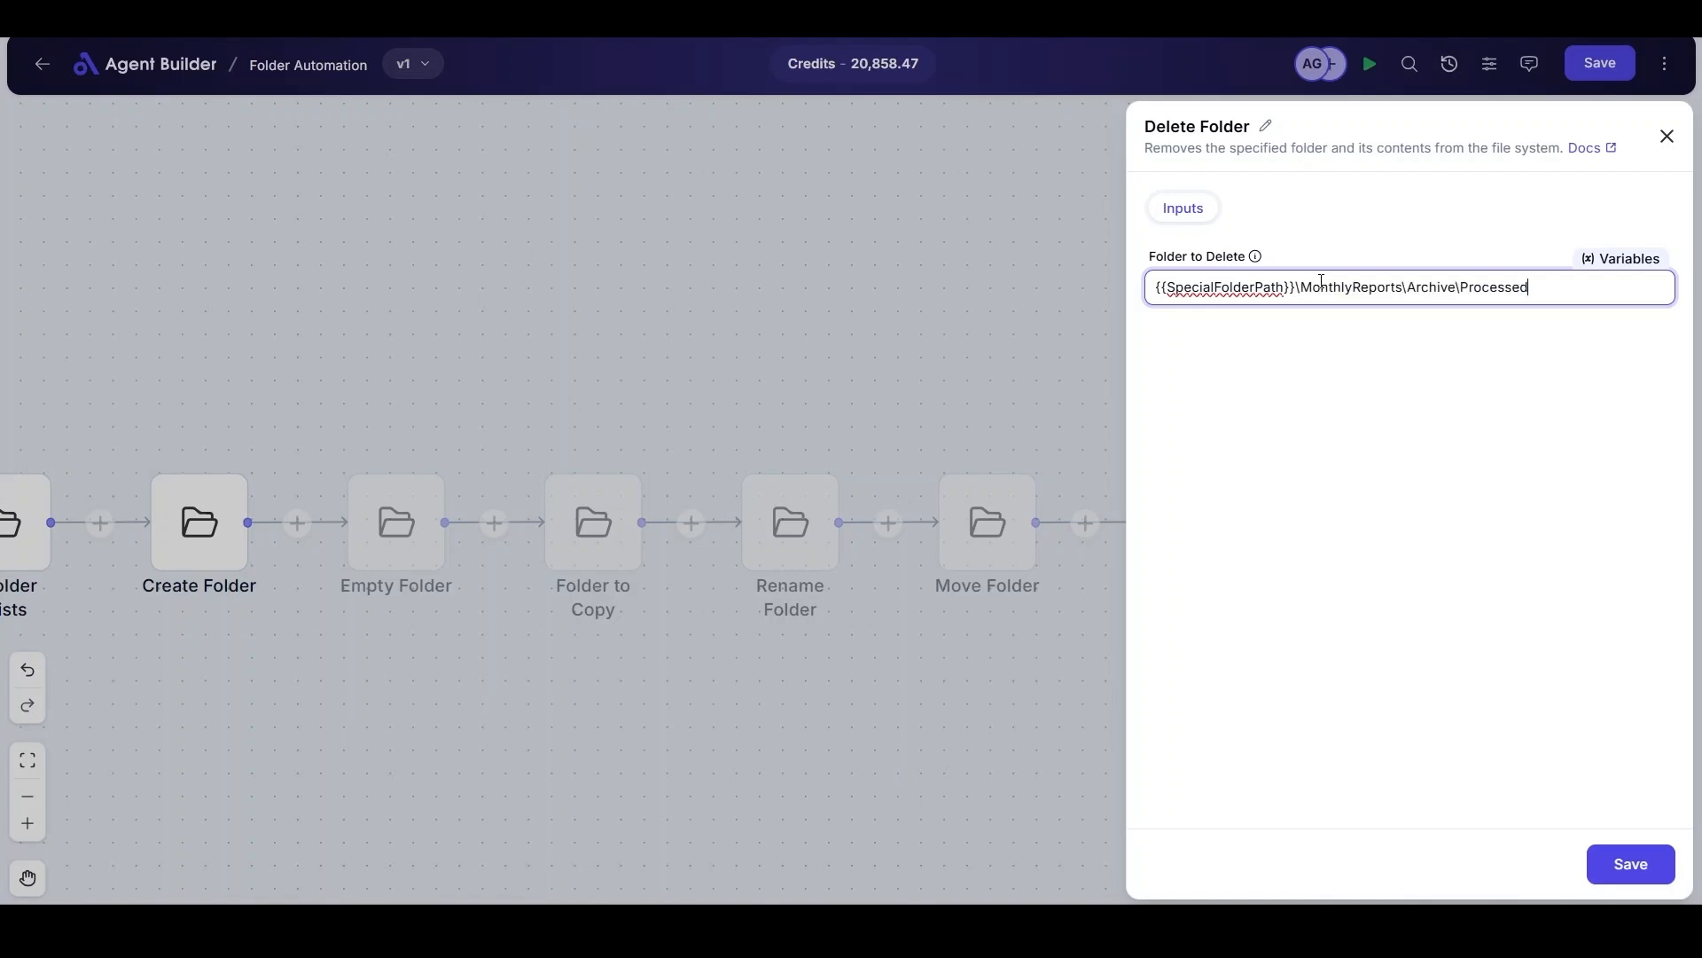
pyautogui.click(1636, 860)
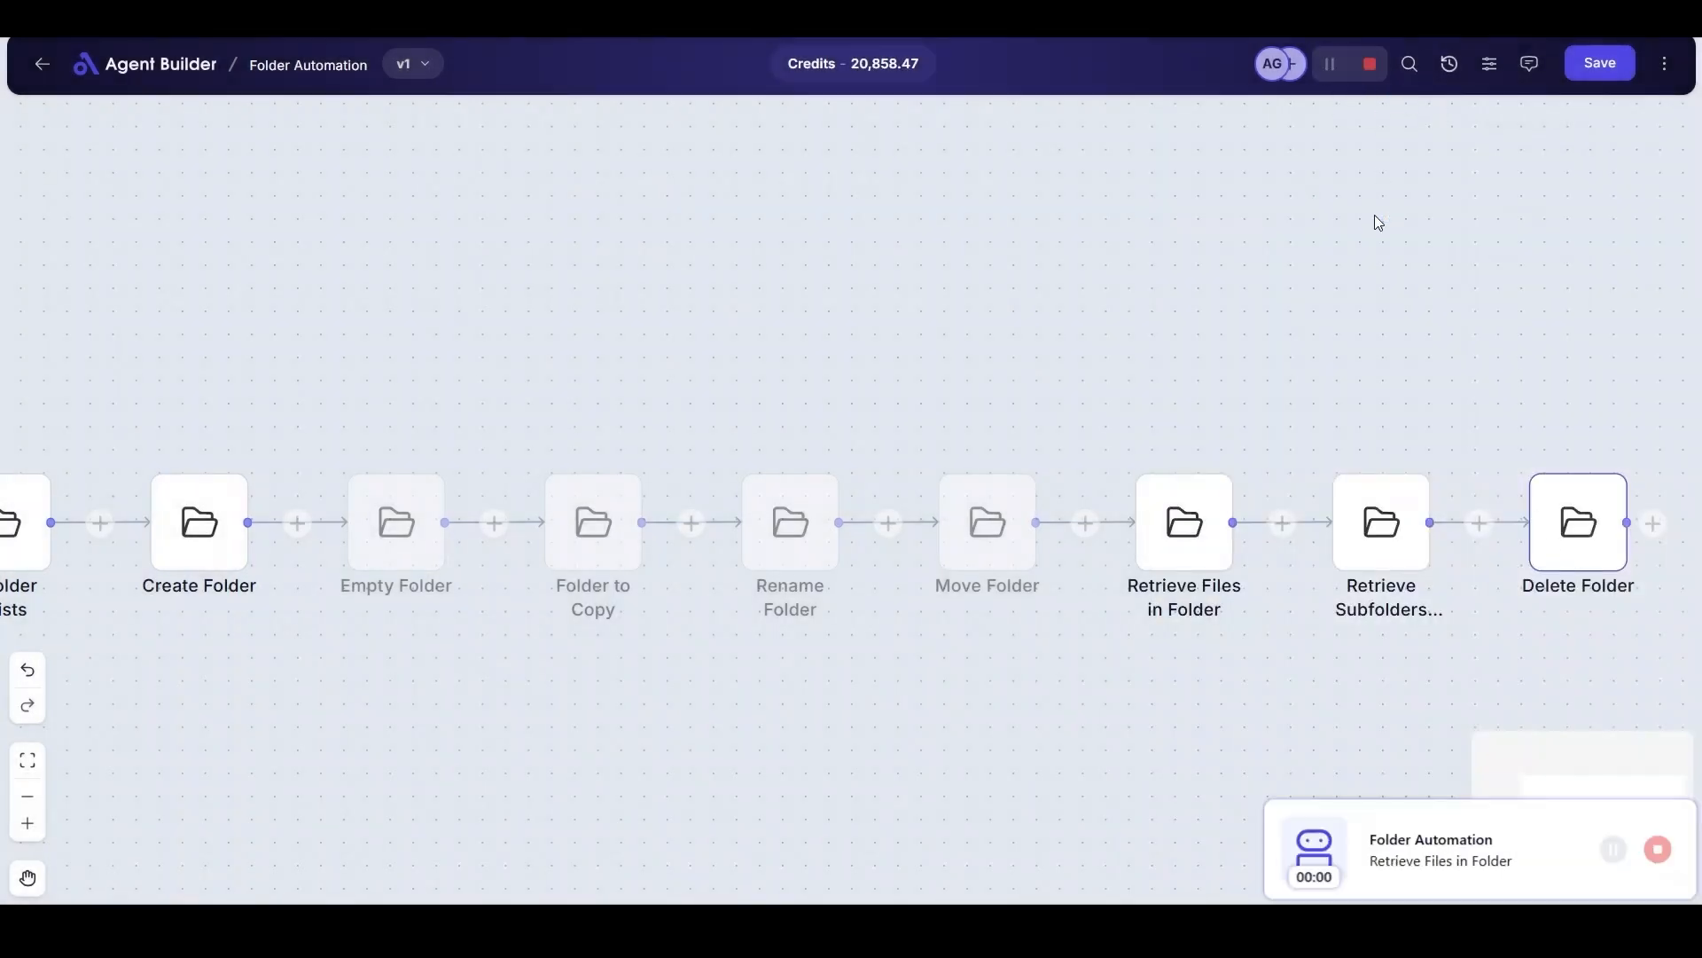
# Examine Delete Folder's status and full folder path in the execution logs, and switch to File Explorer to check the Archive folder in MonthlyReports.
pyautogui.click(1666, 64)
pyautogui.click(1614, 121)
pyautogui.click(359, 391)
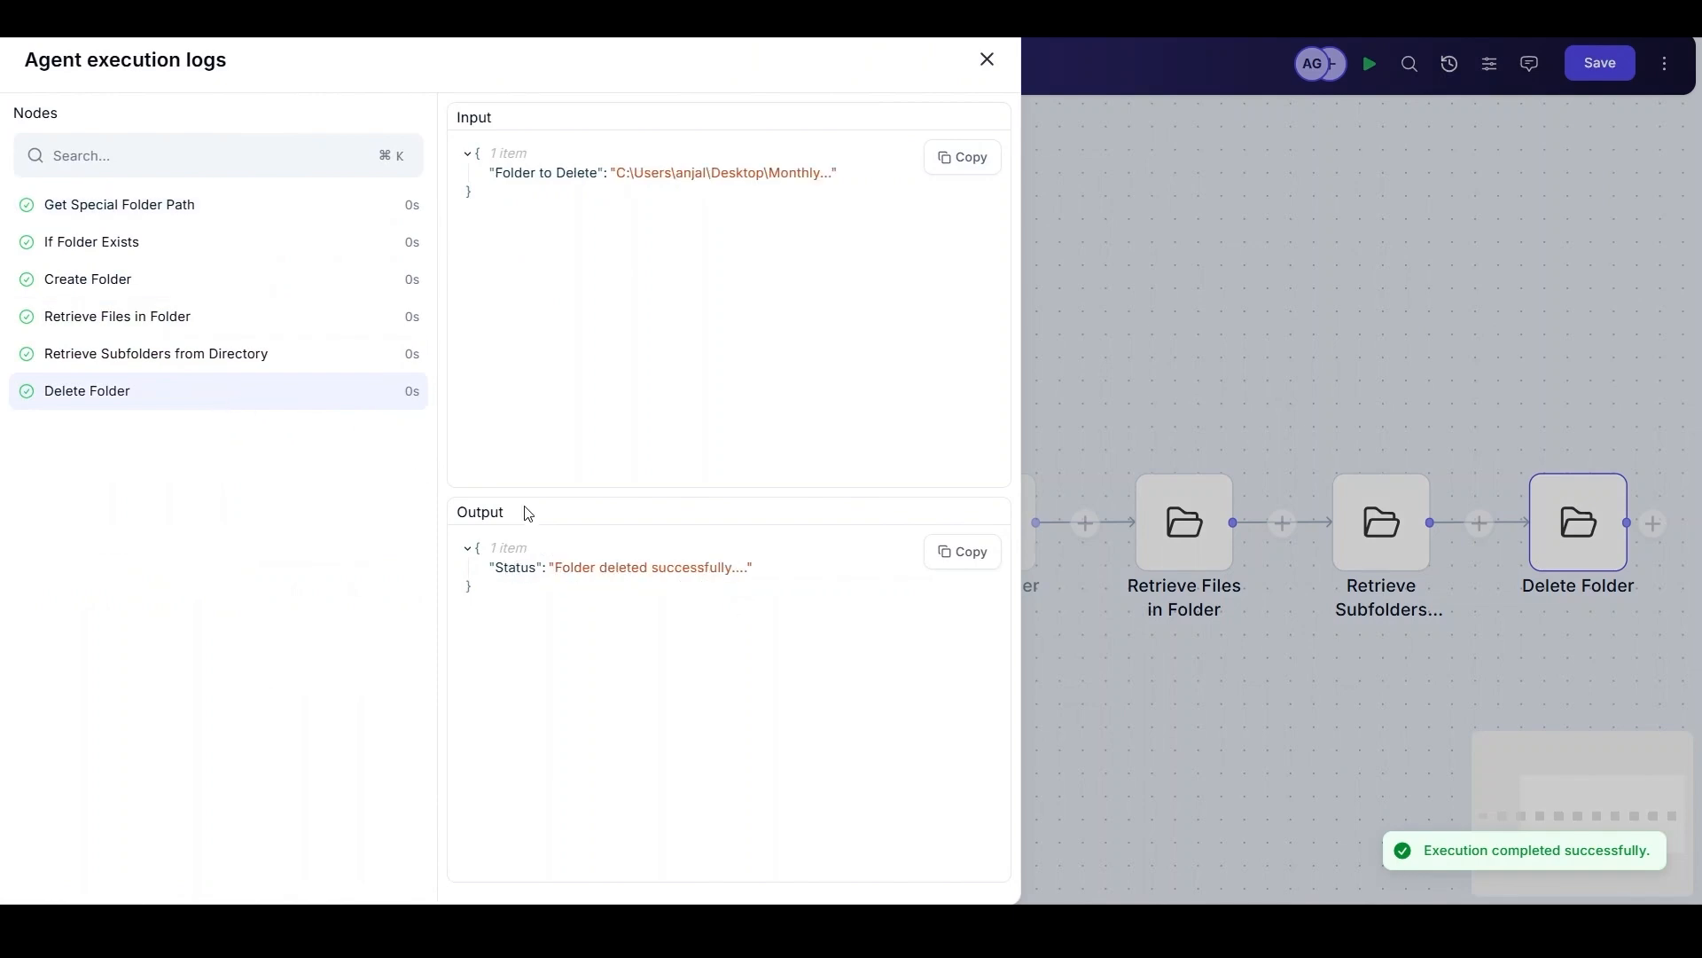
pyautogui.click(804, 171)
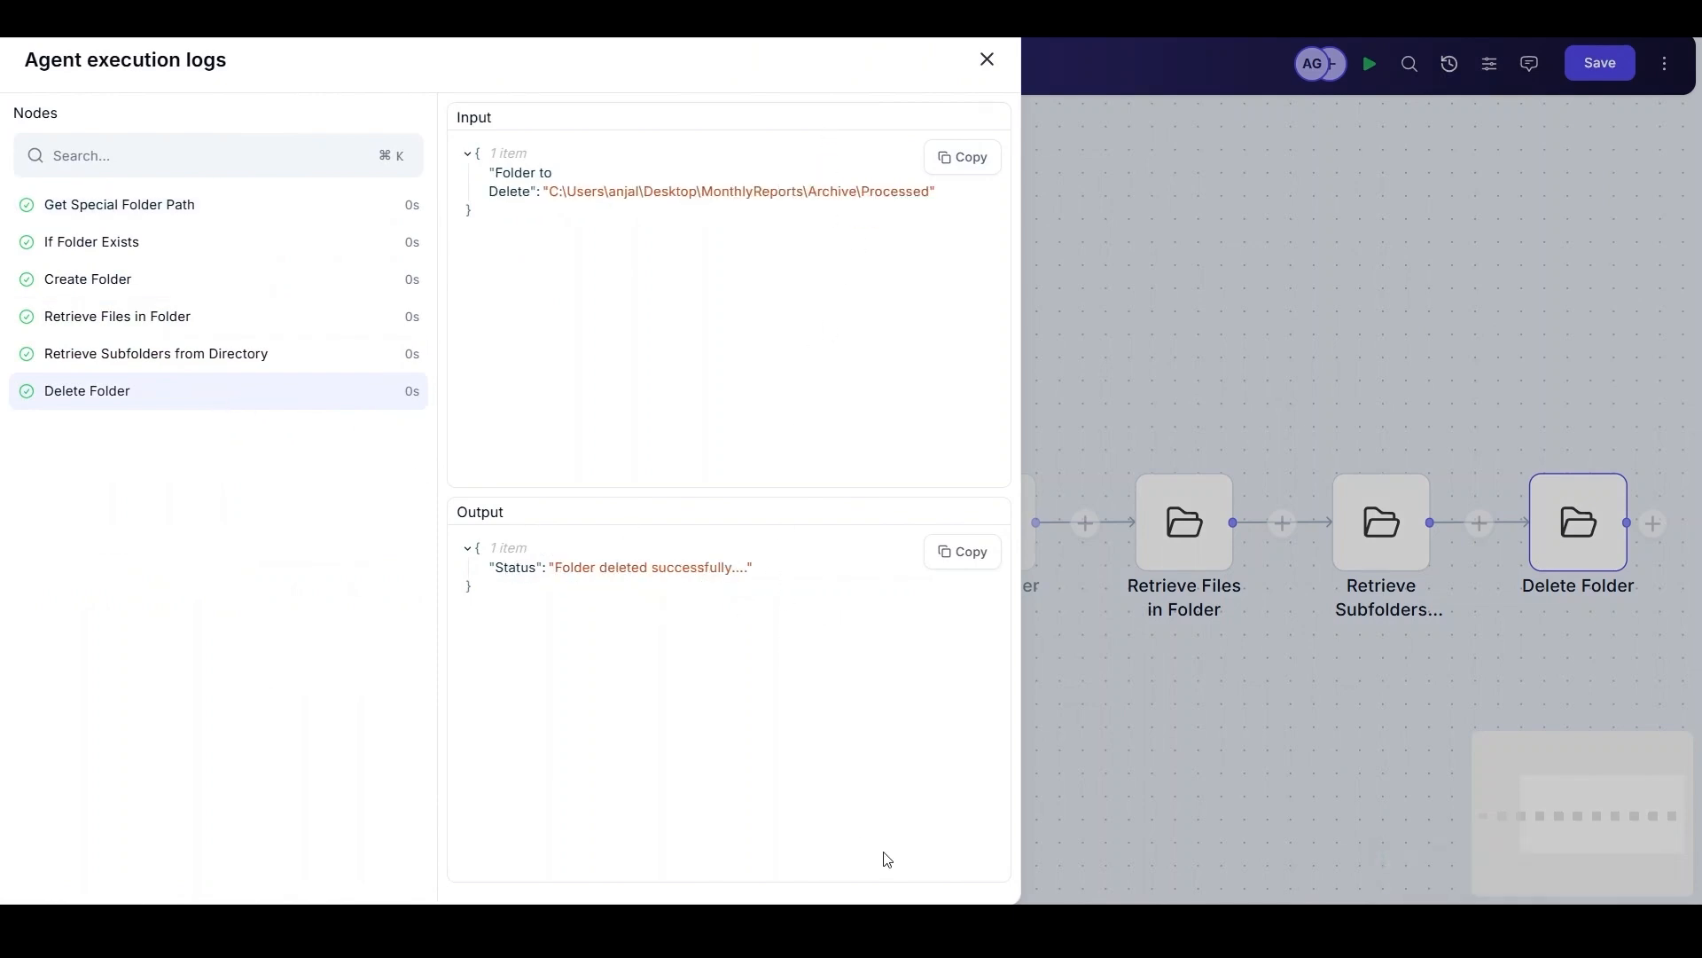
pyautogui.hotkey('alt', 'Tab')
pyautogui.doubleClick(282, 197)
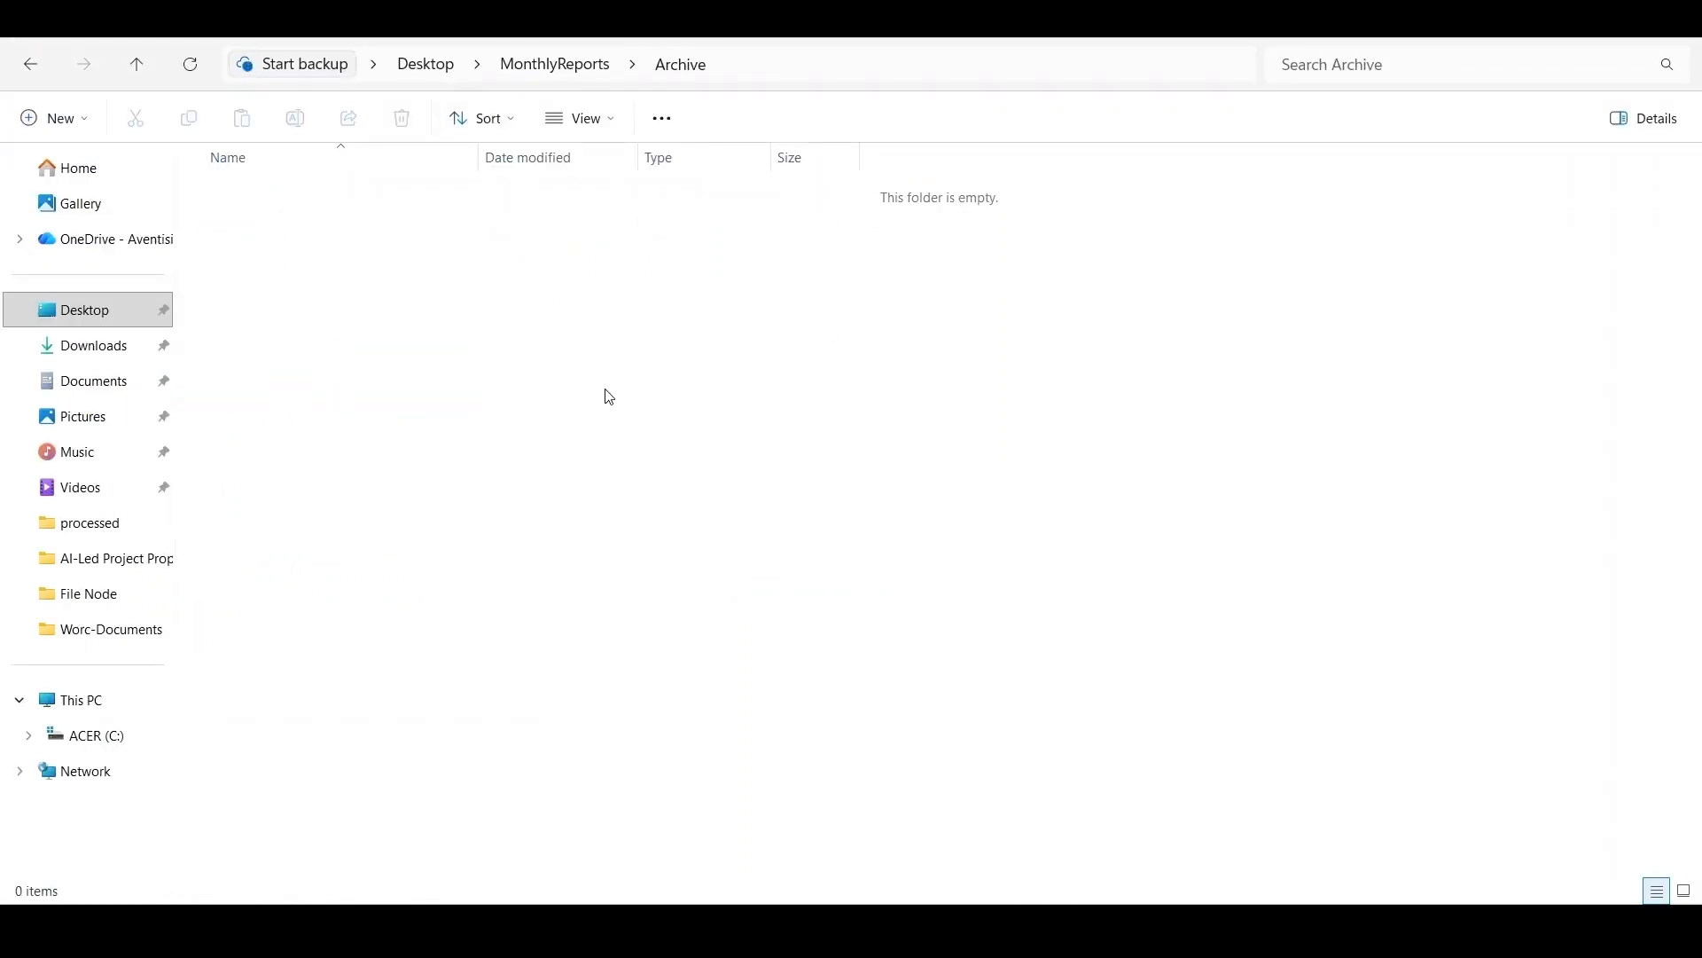